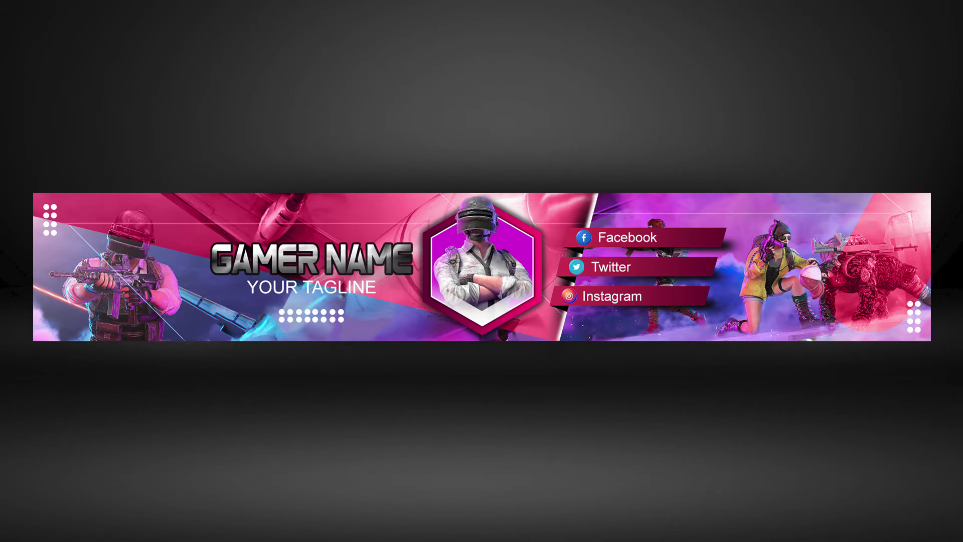
- Keep the new document at 2120 px wide and 600 ppi, moving on to the height value
{"action": "key", "text": "Tab"}
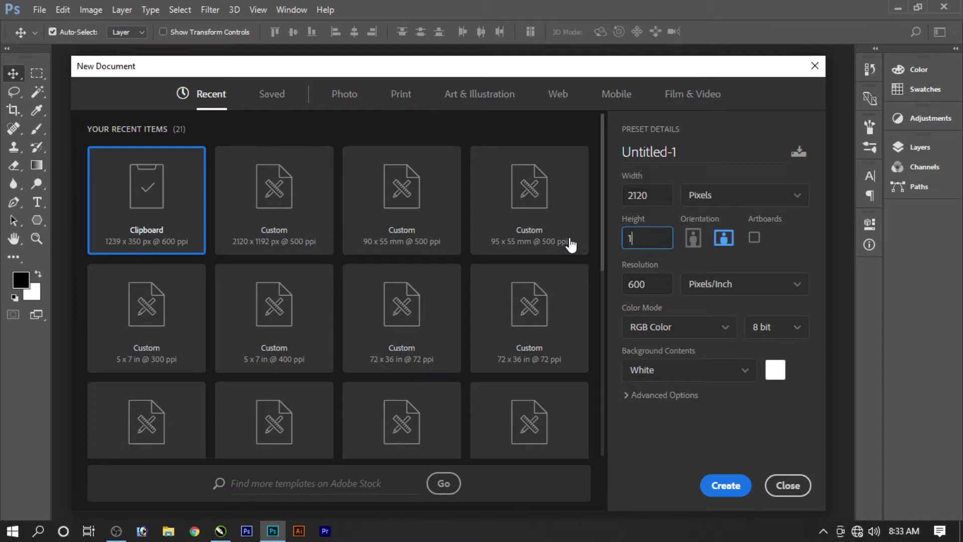
- Create the document and draw a 2120×350 px rectangle filled red
{"action": "key", "text": "Return"}
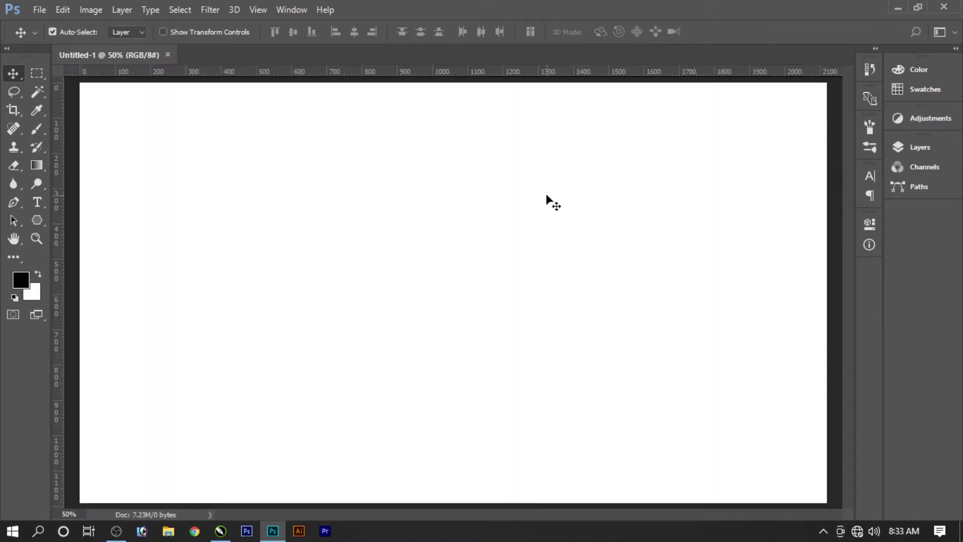
{"action": "left_click_drag", "start_coordinate": [39, 217], "coordinate": [65, 221]}
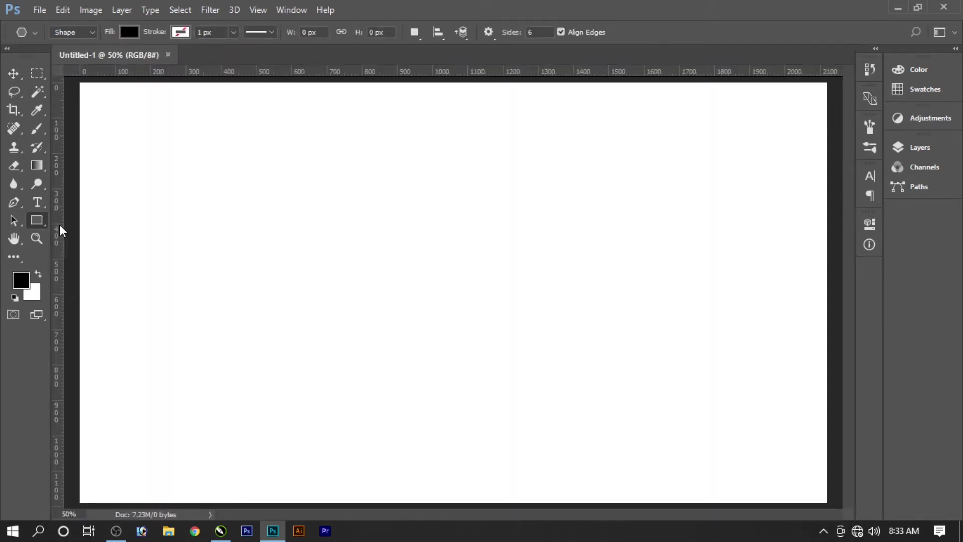
{"action": "left_click", "coordinate": [241, 253]}
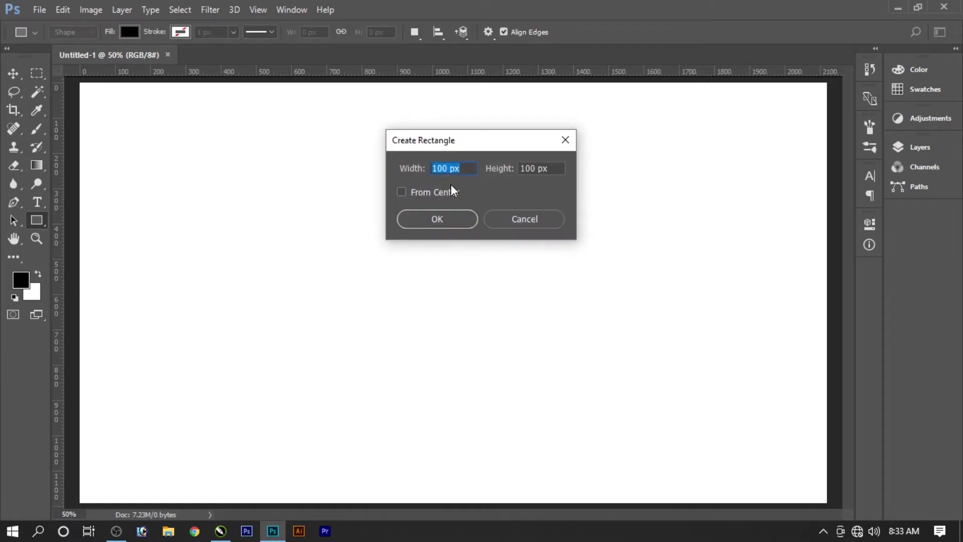
{"action": "type", "text": "212"}
{"action": "key", "text": "Return"}
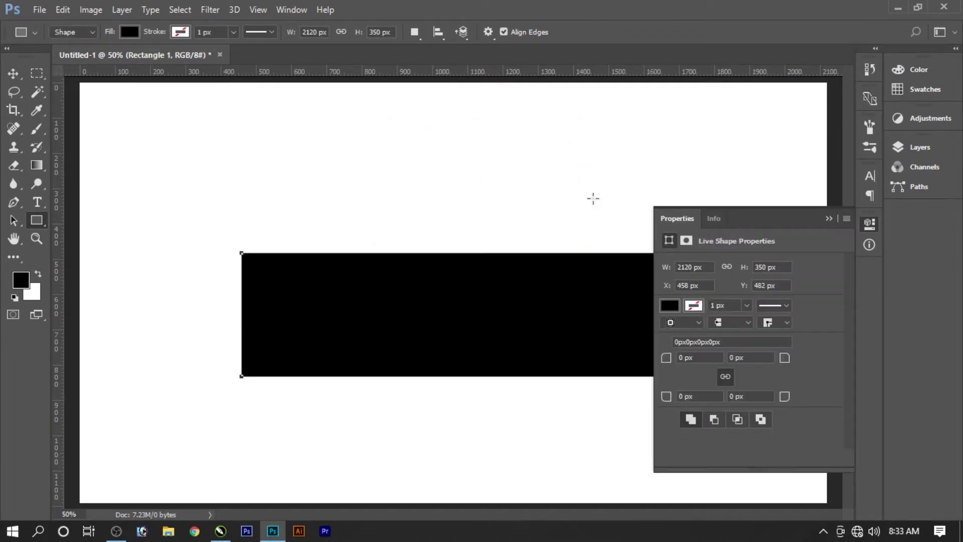
{"action": "left_click", "coordinate": [670, 306]}
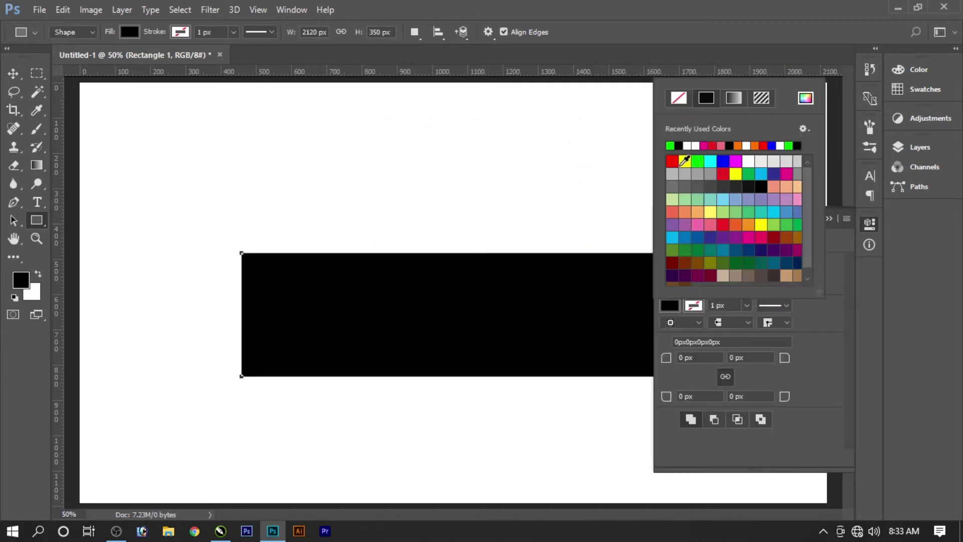
{"action": "left_click", "coordinate": [672, 161]}
- Align the red band to the canvas's left edge and vertical centre, fitting the canvas in view
{"action": "key", "text": "v"}
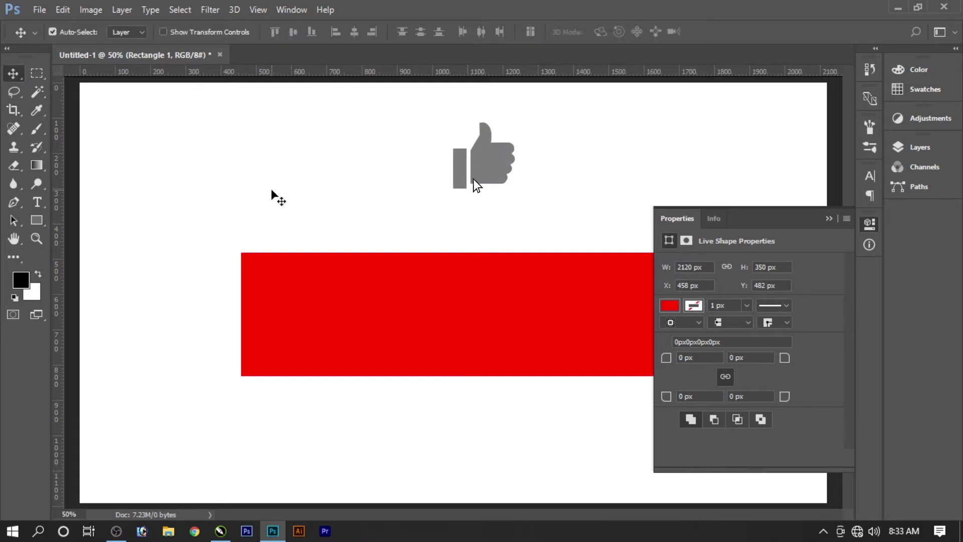
{"action": "left_click", "coordinate": [357, 33]}
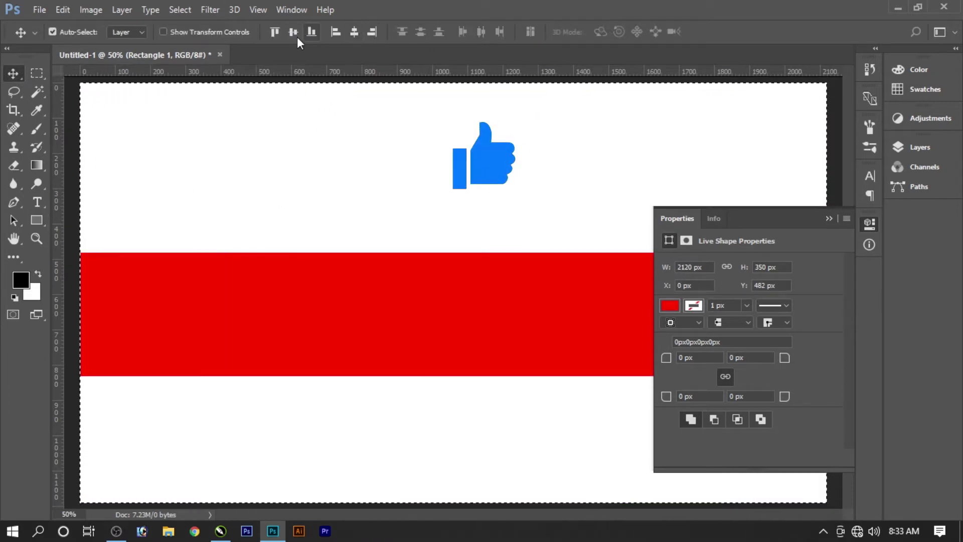
{"action": "left_click", "coordinate": [293, 32]}
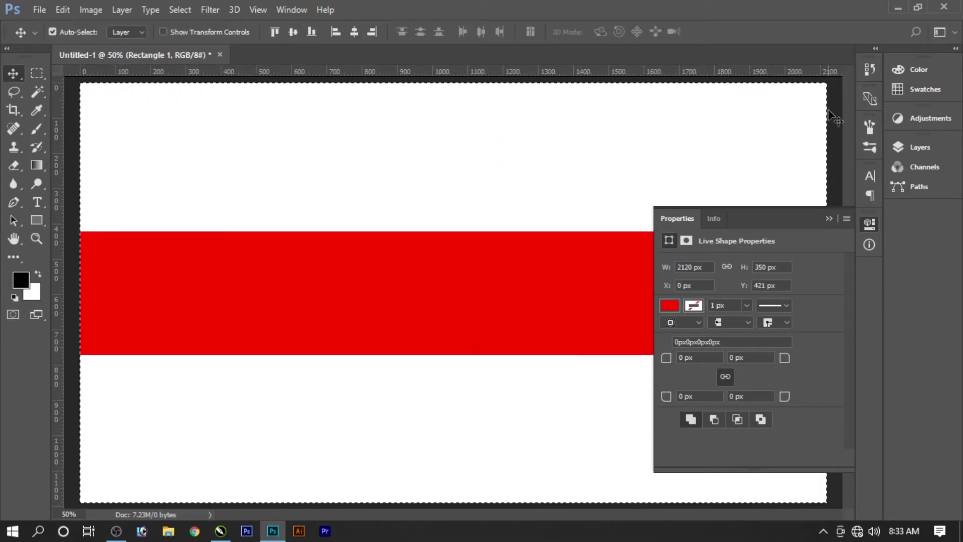
{"action": "left_click", "coordinate": [956, 48]}
{"action": "left_click", "coordinate": [739, 218]}
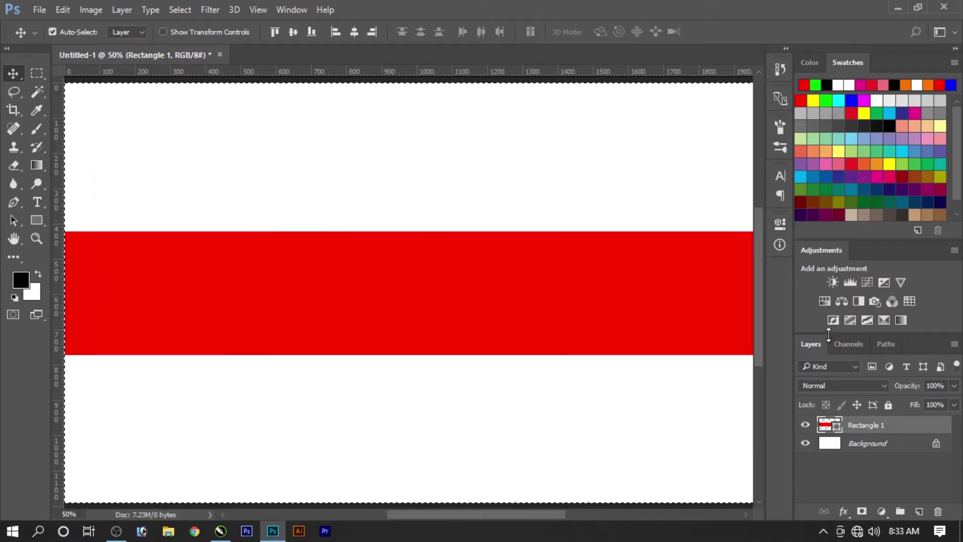
{"action": "right_click", "coordinate": [504, 291]}
{"action": "left_click", "coordinate": [518, 302]}
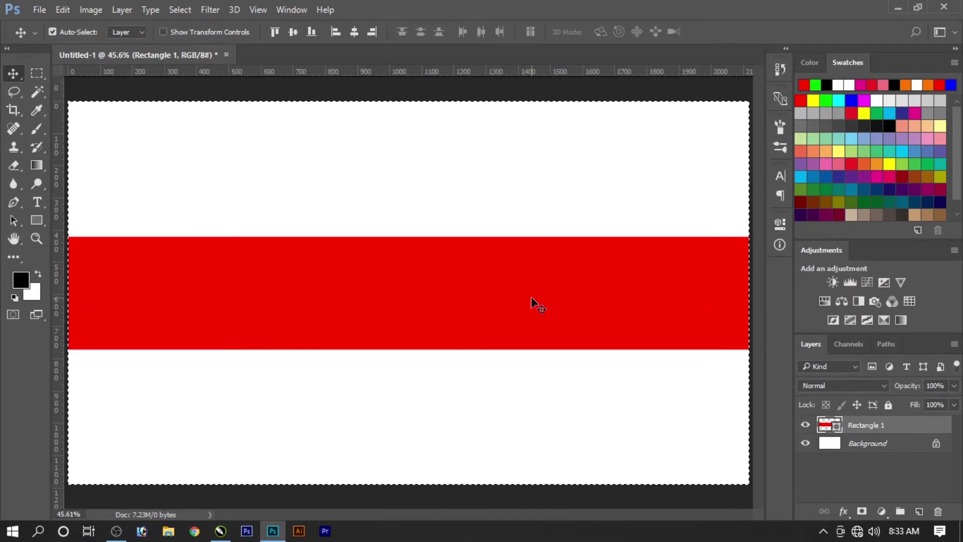
{"action": "key", "text": "ctrl+d"}
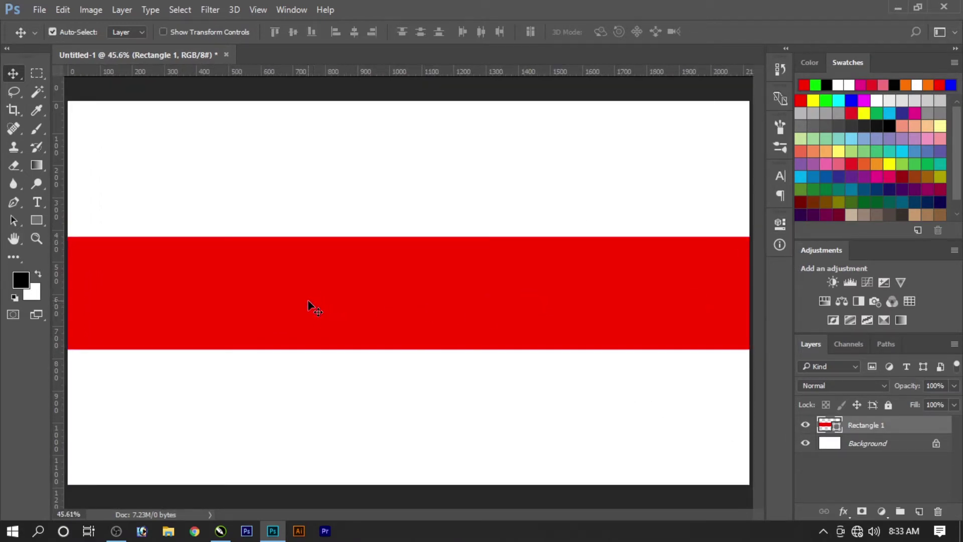
- Draw a 1278×350 px rectangle filled green
{"action": "key", "text": "u"}
{"action": "left_click", "coordinate": [333, 231]}
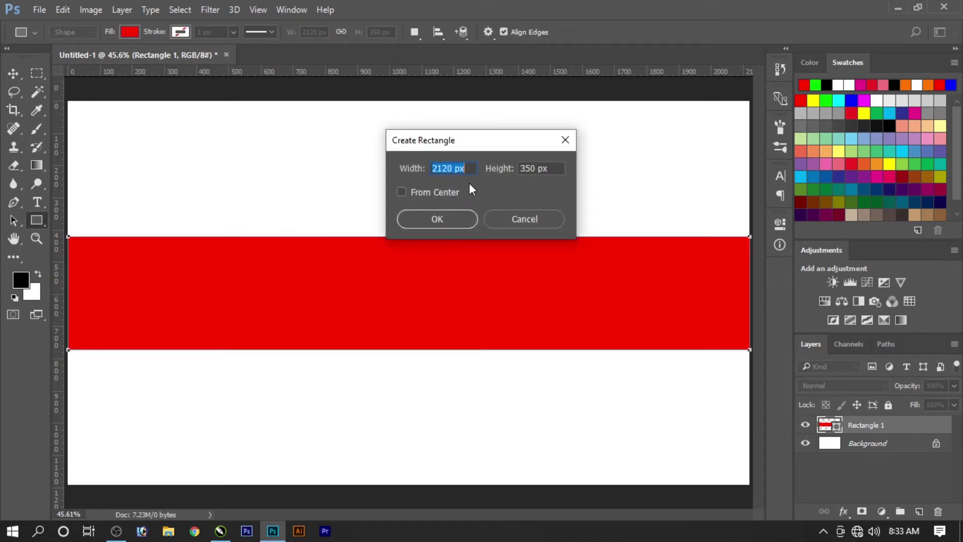
{"action": "type", "text": "1278"}
{"action": "key", "text": "Return"}
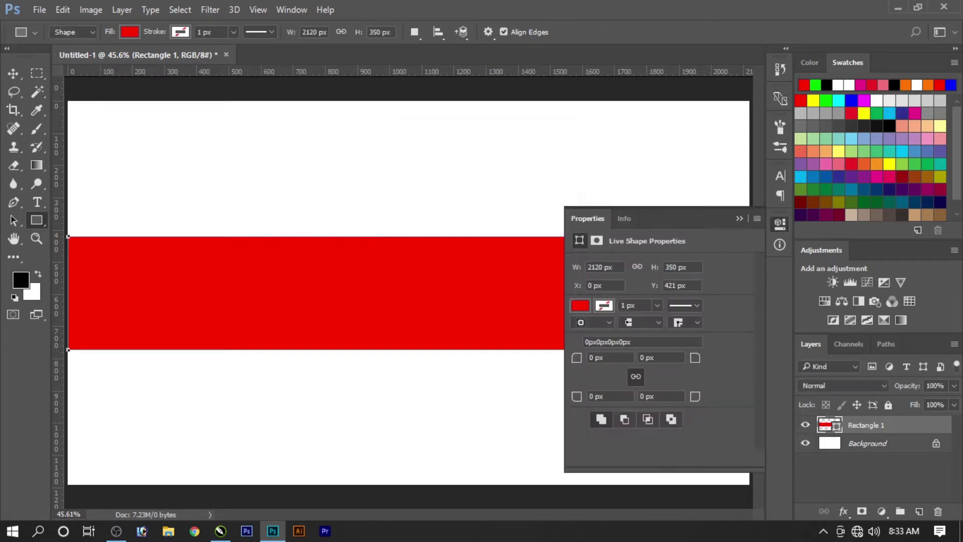
{"action": "left_click", "coordinate": [590, 307]}
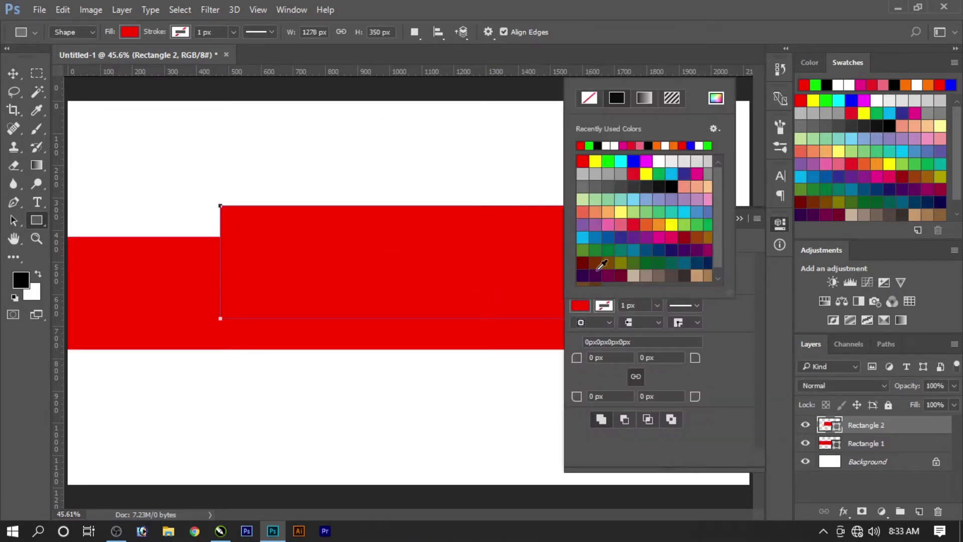
{"action": "left_click", "coordinate": [600, 253]}
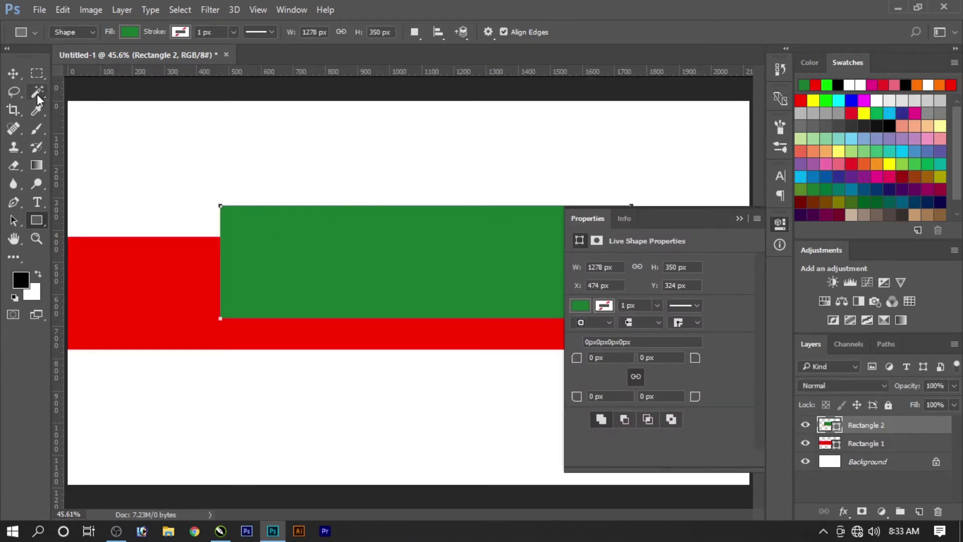
- Centre the green rectangle horizontally and vertically on the canvas
{"action": "left_click", "coordinate": [13, 73]}
{"action": "key", "text": "ctrl+a"}
{"action": "left_click", "coordinate": [354, 31]}
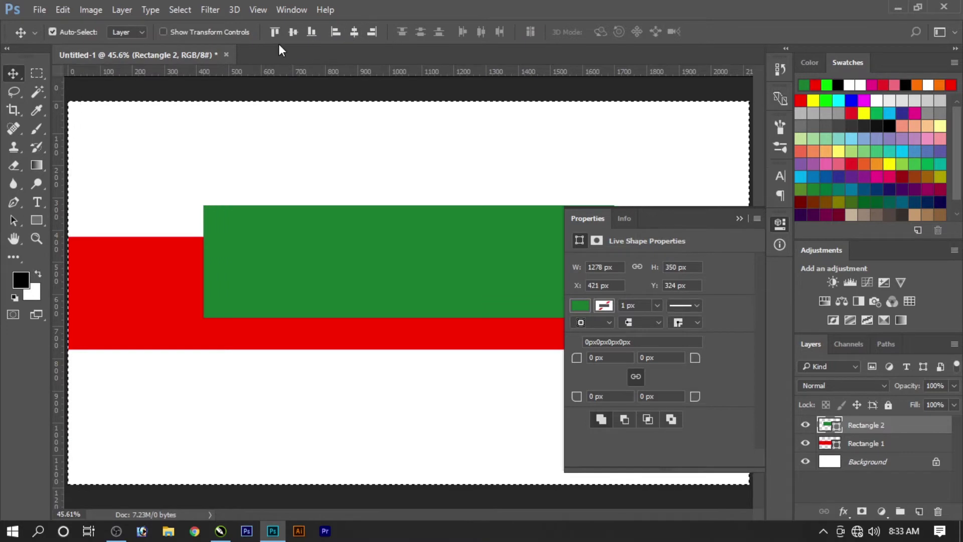
{"action": "left_click", "coordinate": [293, 32]}
{"action": "key", "text": "ctrl+d"}
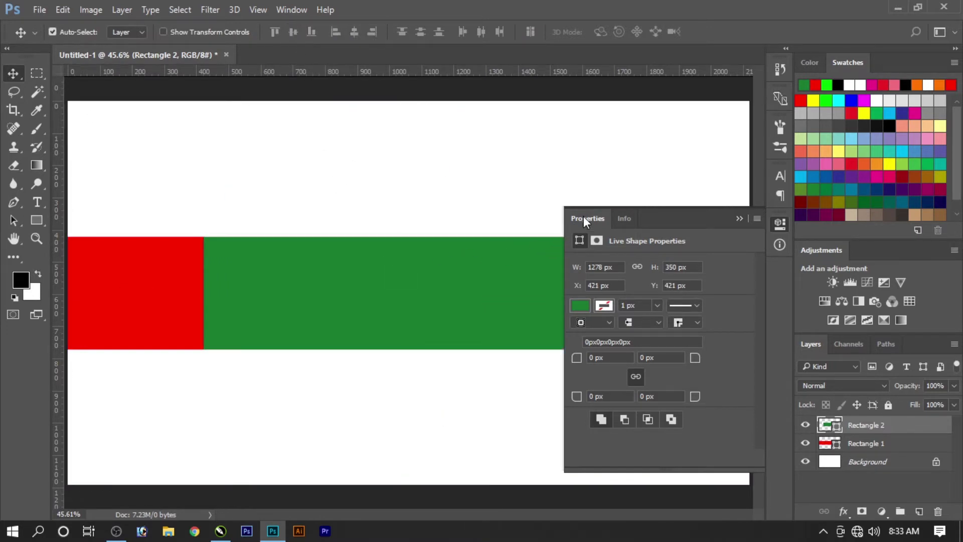
{"action": "left_click", "coordinate": [585, 218]}
- Add guides along the red band's top and bottom edges and the green rectangle's left edge
{"action": "scroll", "coordinate": [474, 297], "scroll_direction": "down", "scroll_amount": 1}
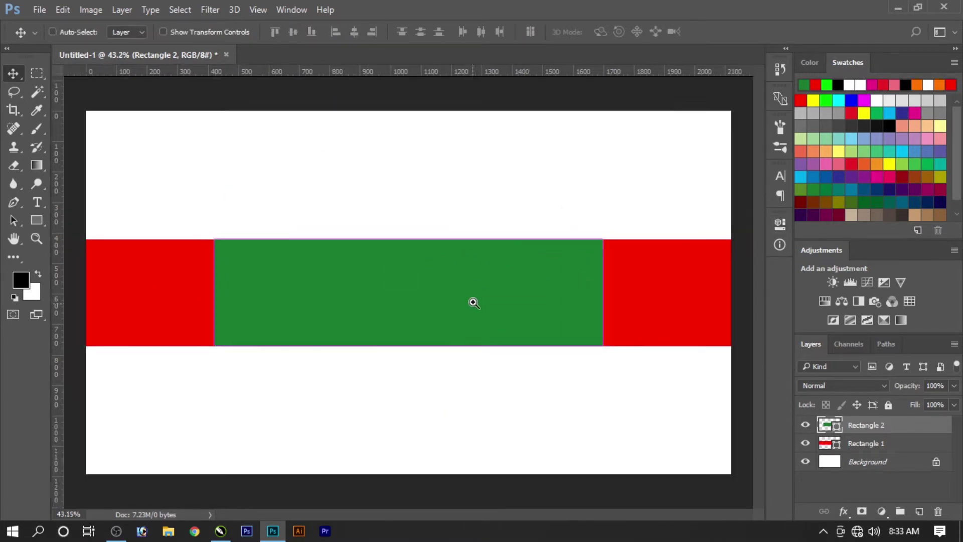
{"action": "left_click", "coordinate": [150, 301]}
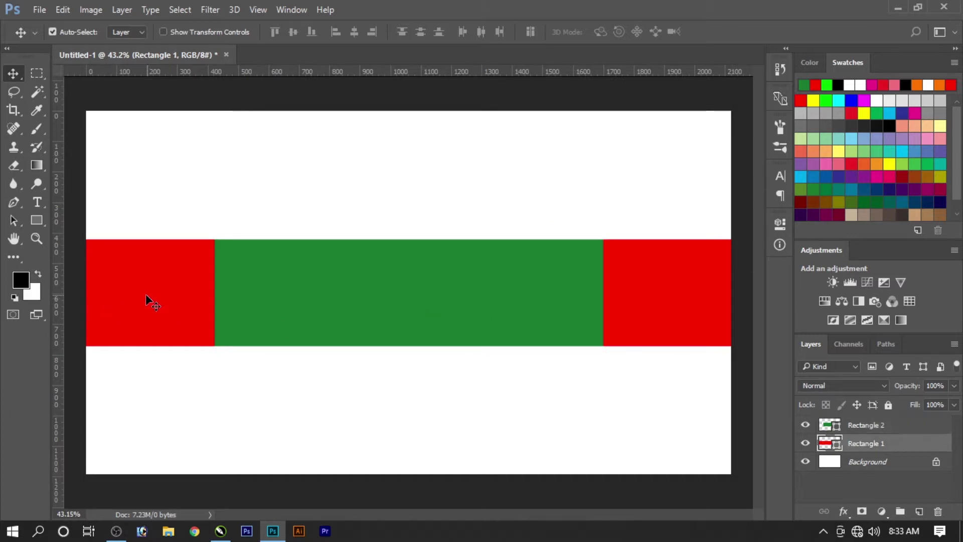
{"action": "left_click_drag", "start_coordinate": [60, 354], "coordinate": [157, 238]}
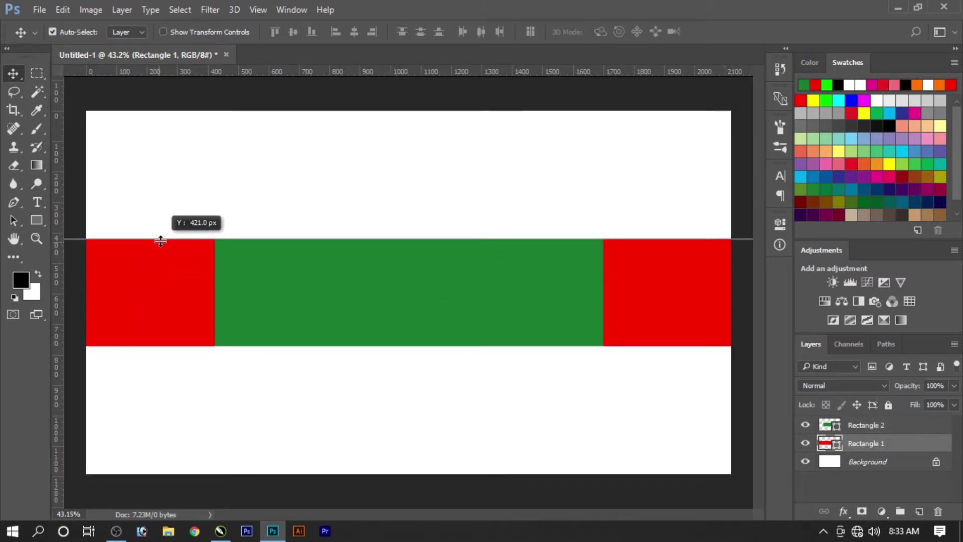
{"action": "left_click_drag", "start_coordinate": [60, 358], "coordinate": [214, 323]}
{"action": "left_click", "coordinate": [238, 318]}
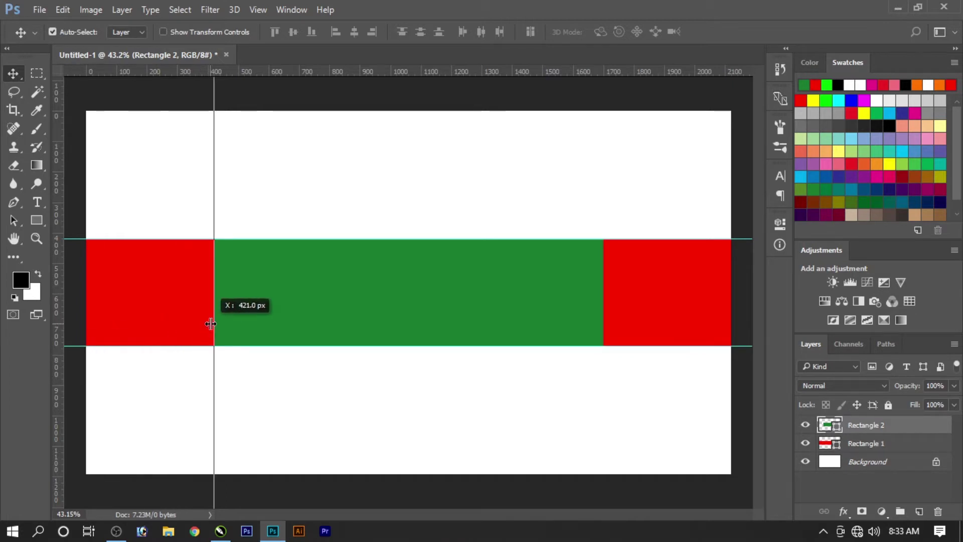
{"action": "left_click_drag", "start_coordinate": [62, 380], "coordinate": [603, 344]}
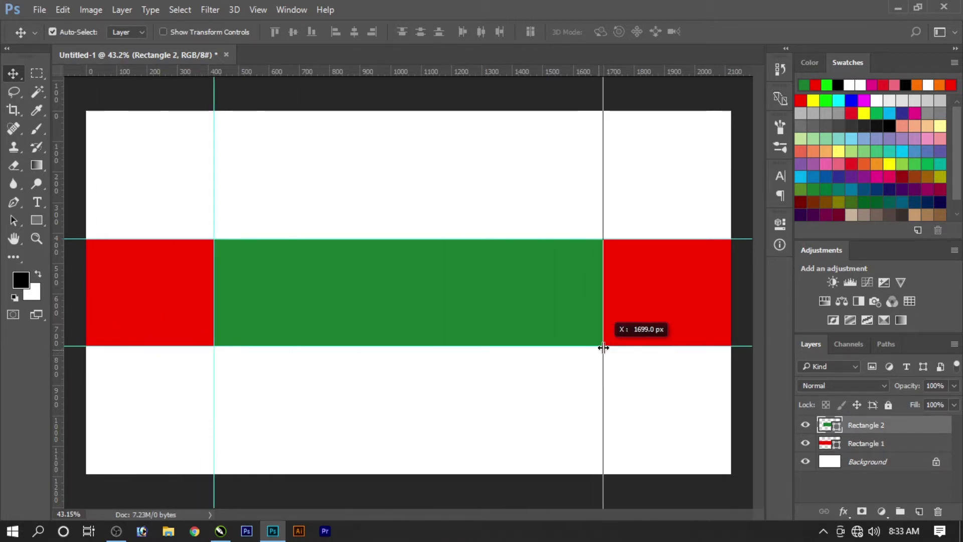
- Draw a hexagon with the Polygon tool and fill it crimson
{"action": "left_click", "coordinate": [39, 218]}
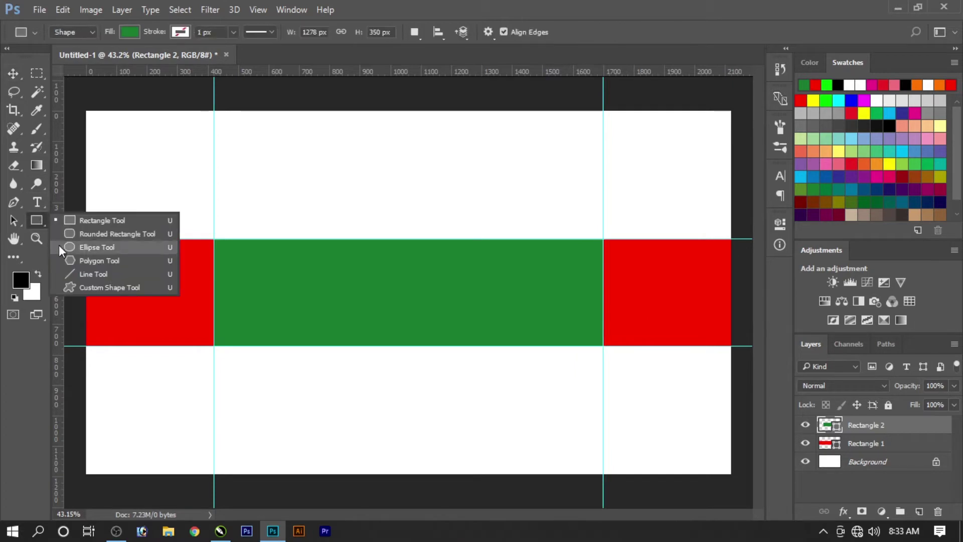
{"action": "left_click", "coordinate": [76, 258]}
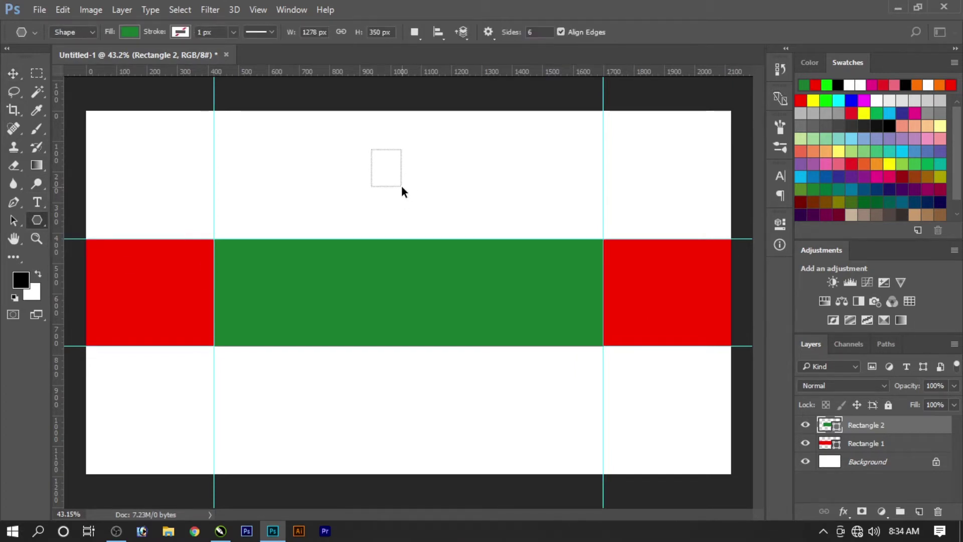
{"action": "mouse_move", "coordinate": [361, 138]}
{"action": "left_mouse_down"}
{"action": "mouse_move", "coordinate": [410, 178]}
{"action": "mouse_move", "coordinate": [417, 169]}
{"action": "left_mouse_up"}
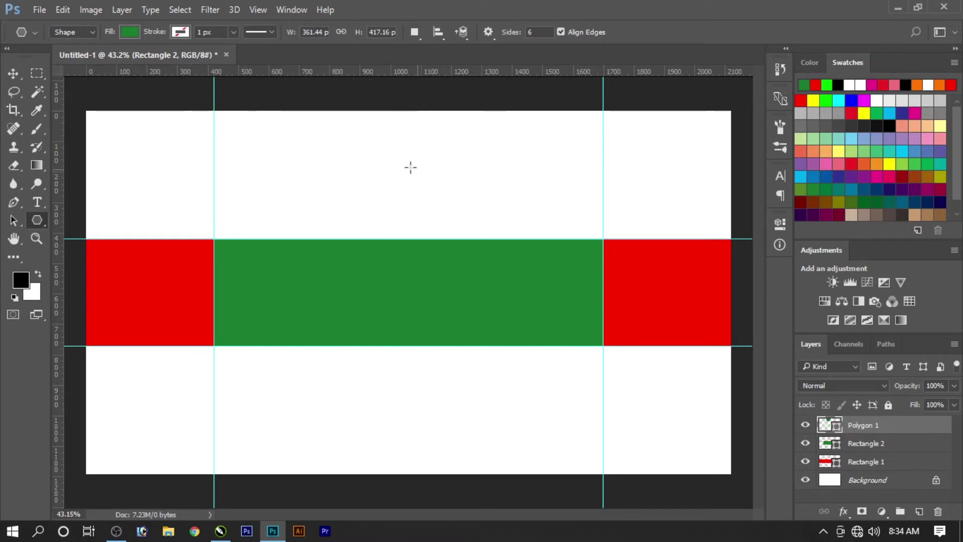
{"action": "left_click", "coordinate": [129, 32]}
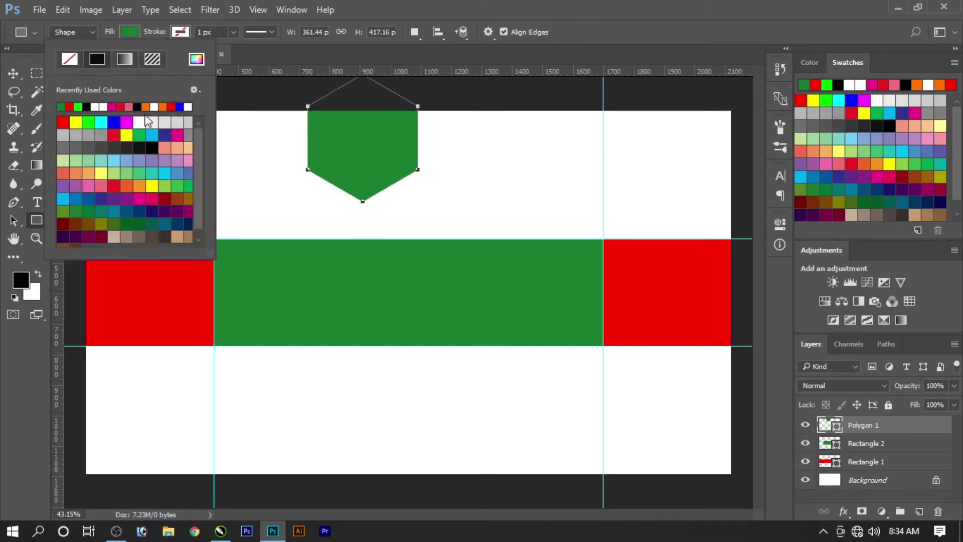
{"action": "left_click", "coordinate": [114, 134]}
- Move the hexagon onto the green band and scale it to about 281×324 px
{"action": "key", "text": "v"}
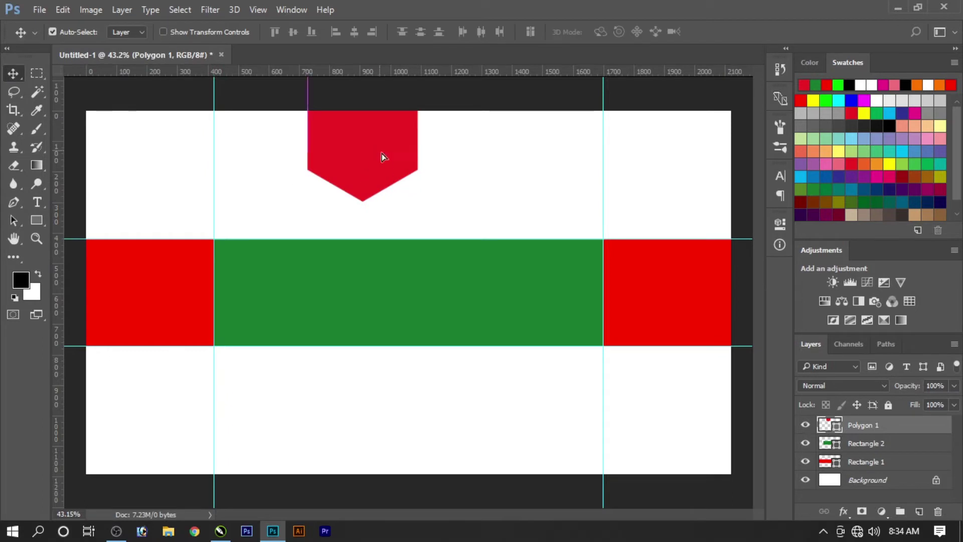
{"action": "mouse_move", "coordinate": [381, 153]}
{"action": "left_mouse_down"}
{"action": "mouse_move", "coordinate": [420, 273]}
{"action": "mouse_move", "coordinate": [417, 302]}
{"action": "left_mouse_up"}
{"action": "key", "text": "ctrl+t"}
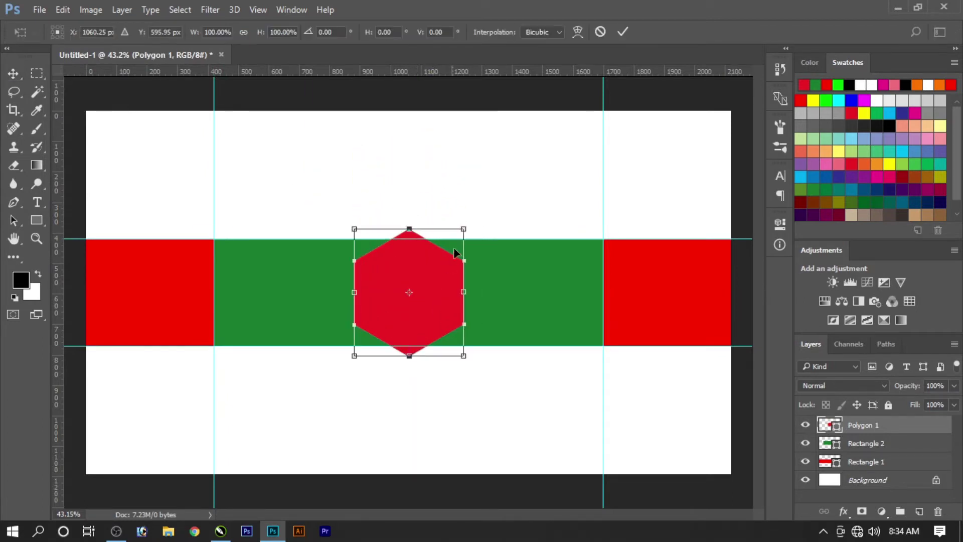
{"action": "left_click_drag", "start_coordinate": [461, 230], "coordinate": [462, 252]}
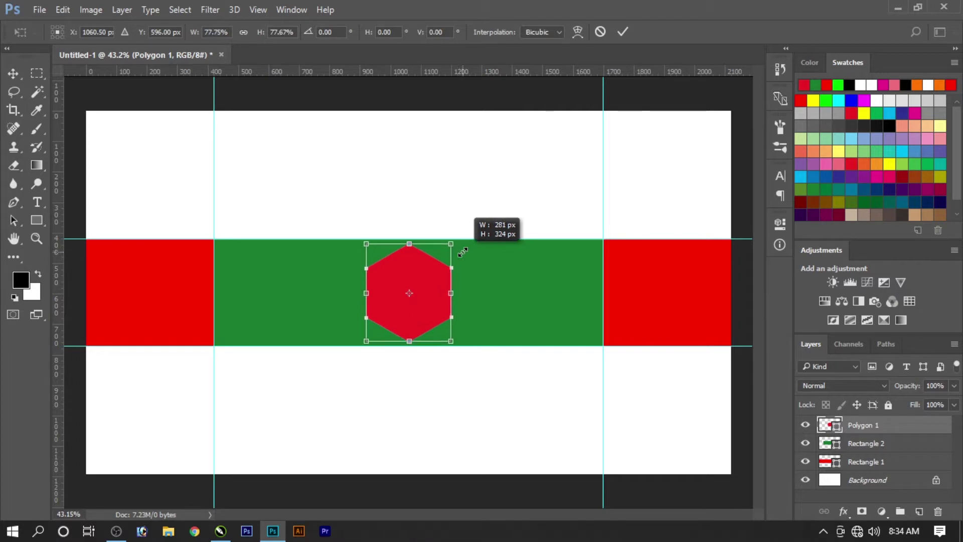
{"action": "key", "text": "Return"}
{"action": "scroll", "coordinate": [462, 271], "scroll_direction": "up", "scroll_amount": 5}
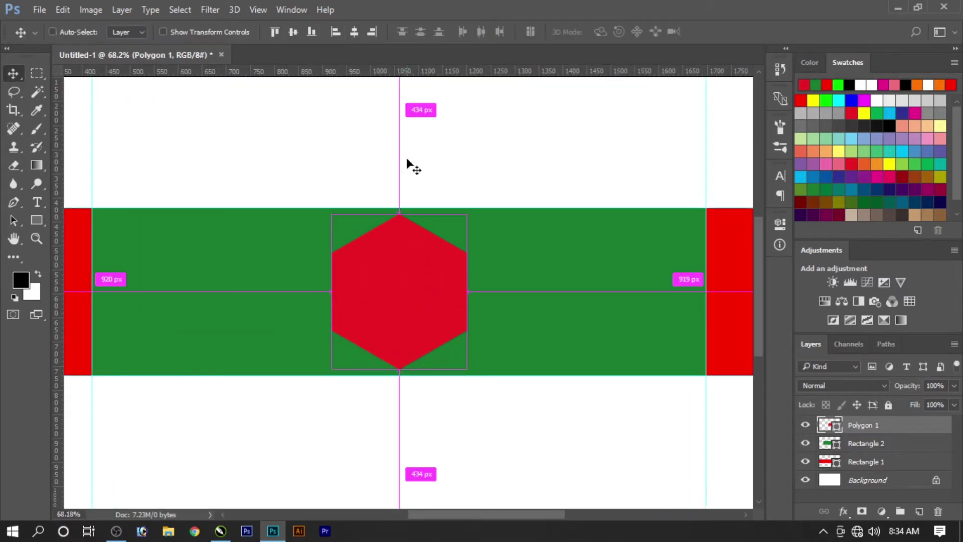
{"action": "left_click_drag", "start_coordinate": [396, 292], "coordinate": [419, 317]}
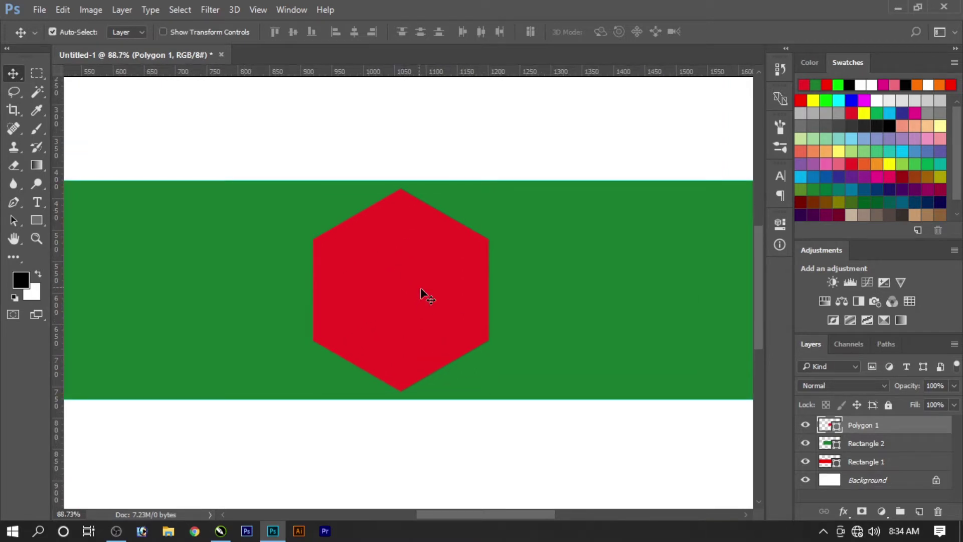
- Duplicate the hexagon layer and scale the copy down to about 86%
{"action": "right_click", "coordinate": [861, 439]}
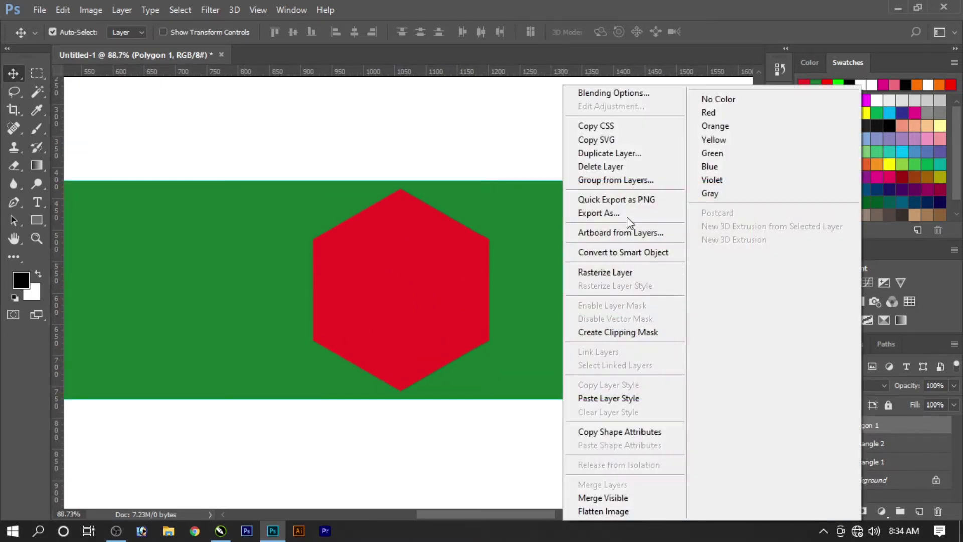
{"action": "left_click", "coordinate": [626, 153]}
{"action": "left_click", "coordinate": [602, 157]}
{"action": "key", "text": "ctrl+t"}
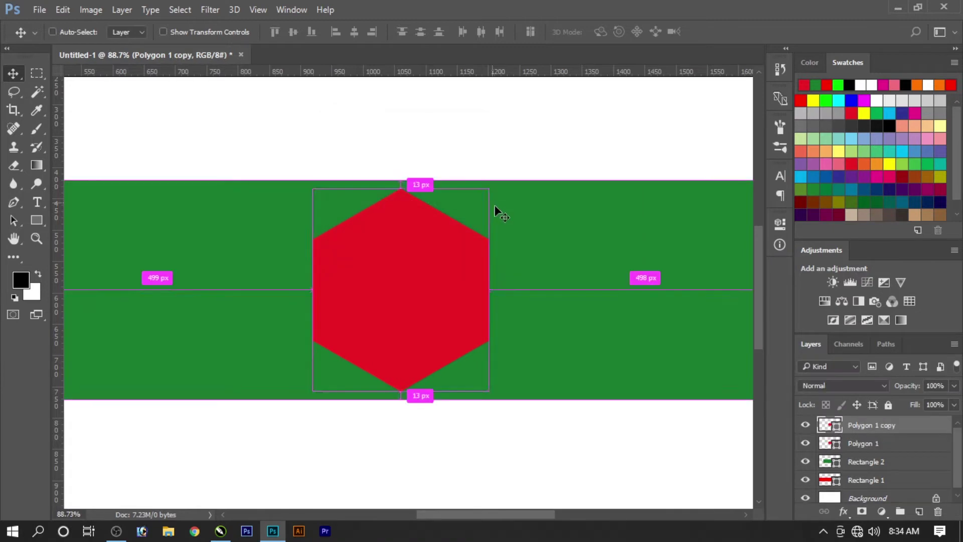
{"action": "left_click_drag", "start_coordinate": [489, 187], "coordinate": [484, 206]}
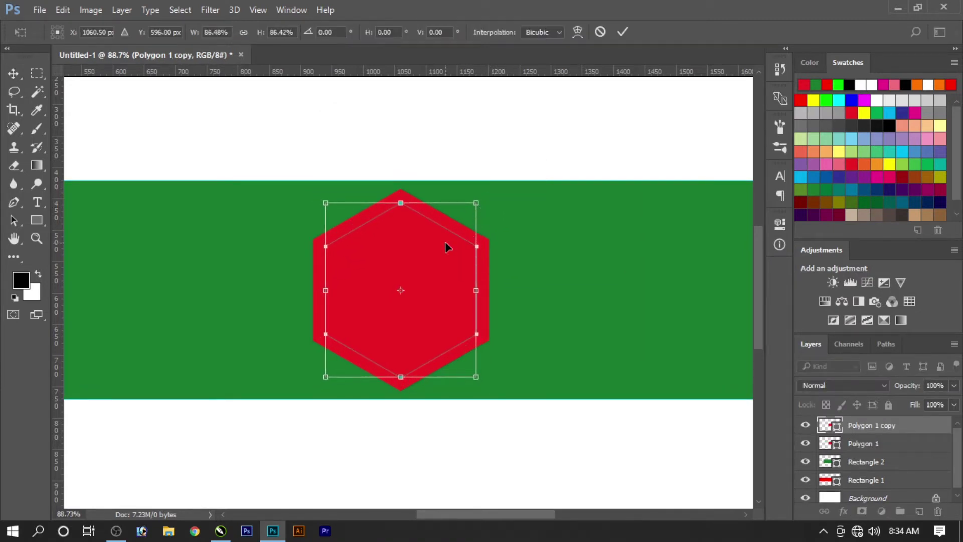
{"action": "key", "text": "Return"}
- Set the hexagon copy's fill to white
{"action": "key", "text": "u"}
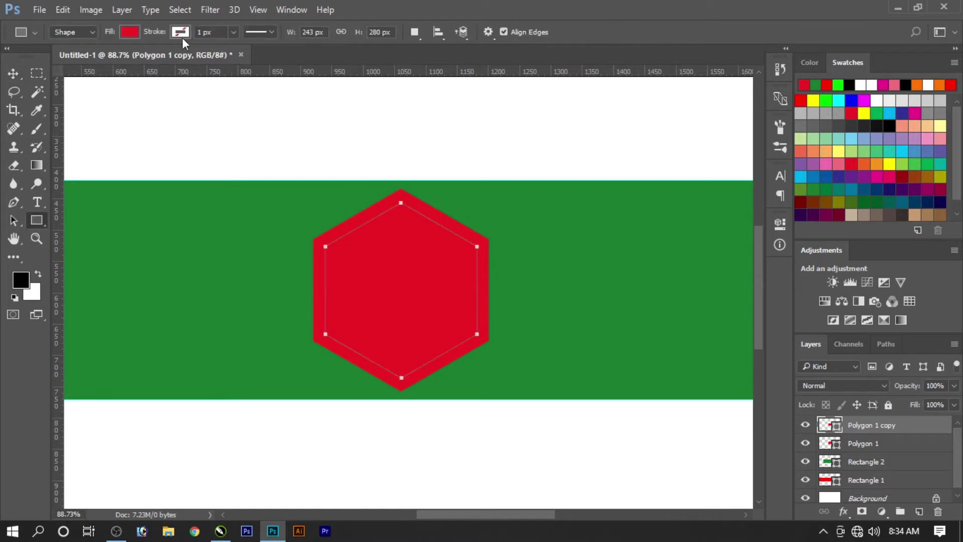
{"action": "left_click", "coordinate": [134, 34]}
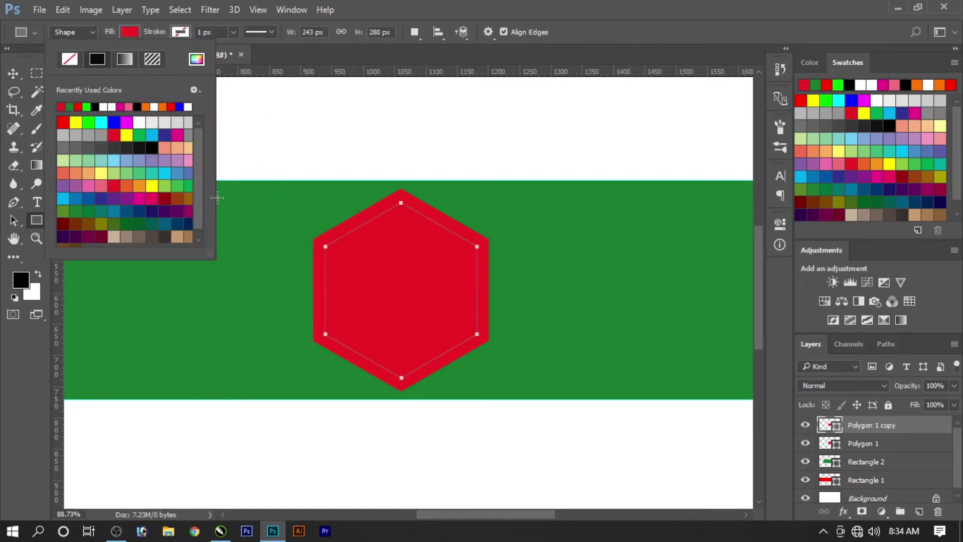
{"action": "left_click", "coordinate": [111, 105]}
{"action": "left_click", "coordinate": [217, 136]}
{"action": "left_click", "coordinate": [8, 74]}
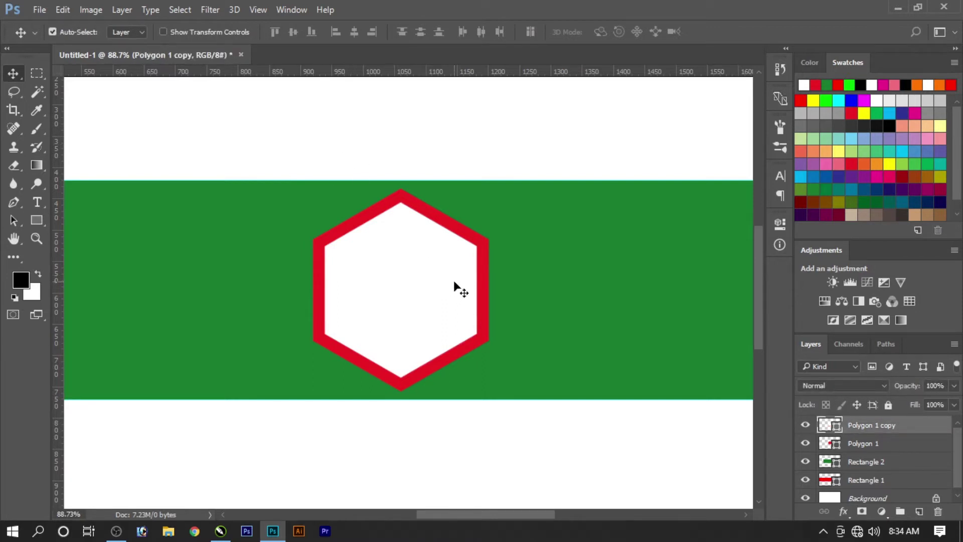
- On a new layer, fill a selection of the inner hexagon with black
{"action": "left_click", "coordinate": [823, 427], "text": "ctrl"}
{"action": "key", "text": "m"}
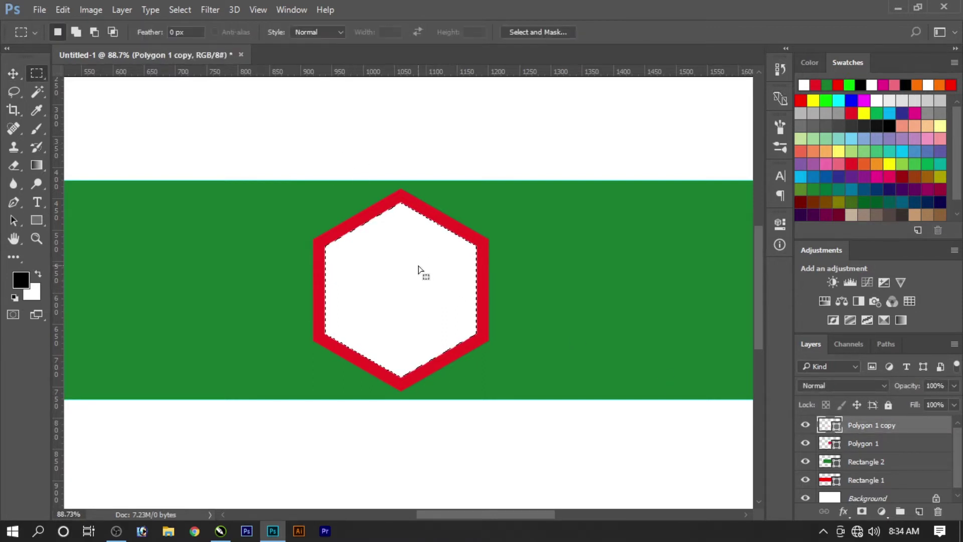
{"action": "key", "text": "ctrl+shift+n"}
{"action": "key", "text": "Return"}
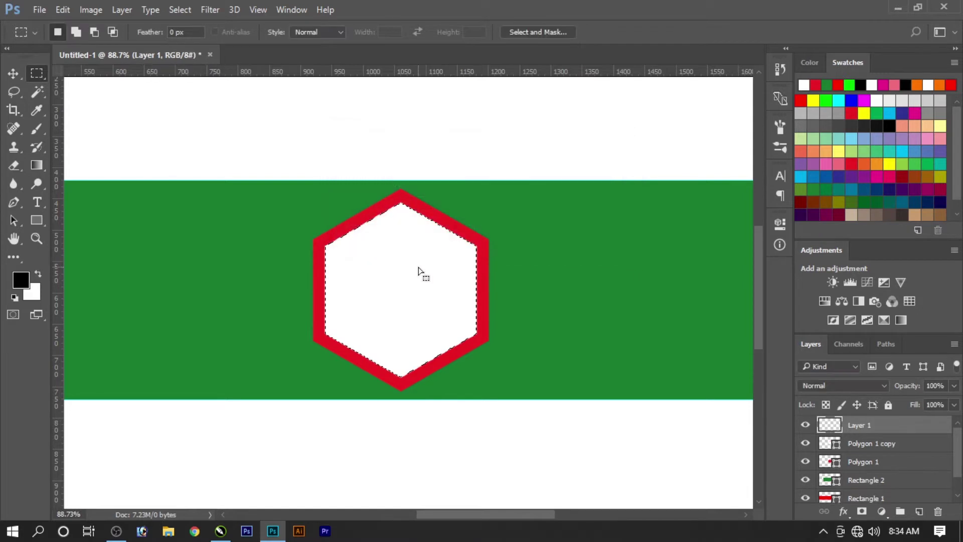
{"action": "key", "text": "alt+BackSpace"}
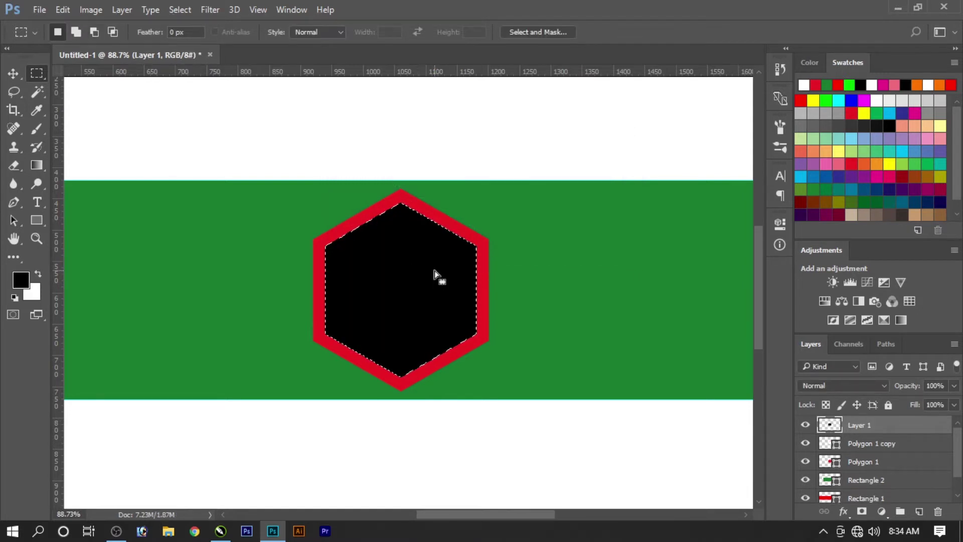
- Shrink the hexagonal selection inward and fill it white, then deselect
{"action": "right_click", "coordinate": [449, 274]}
{"action": "left_click", "coordinate": [516, 402]}
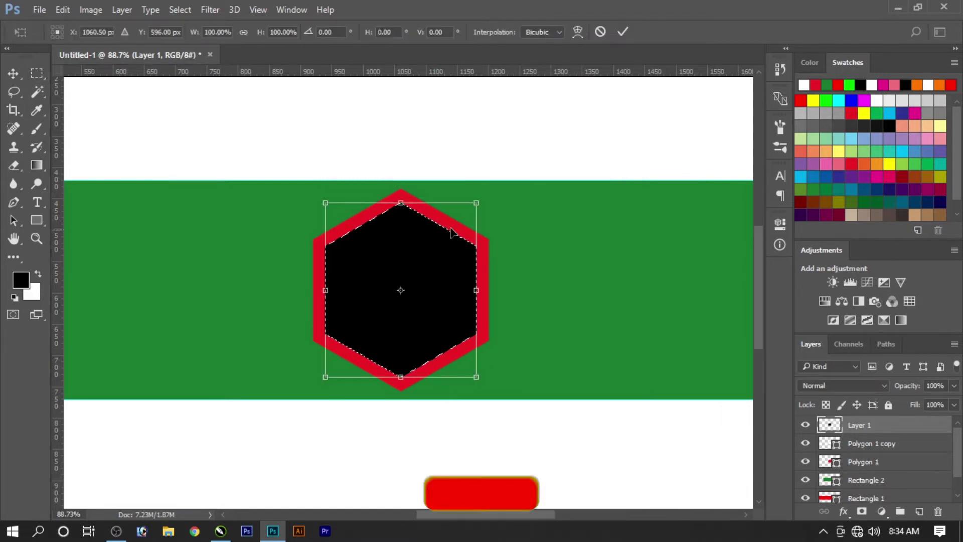
{"action": "left_click_drag", "start_coordinate": [477, 204], "coordinate": [457, 225]}
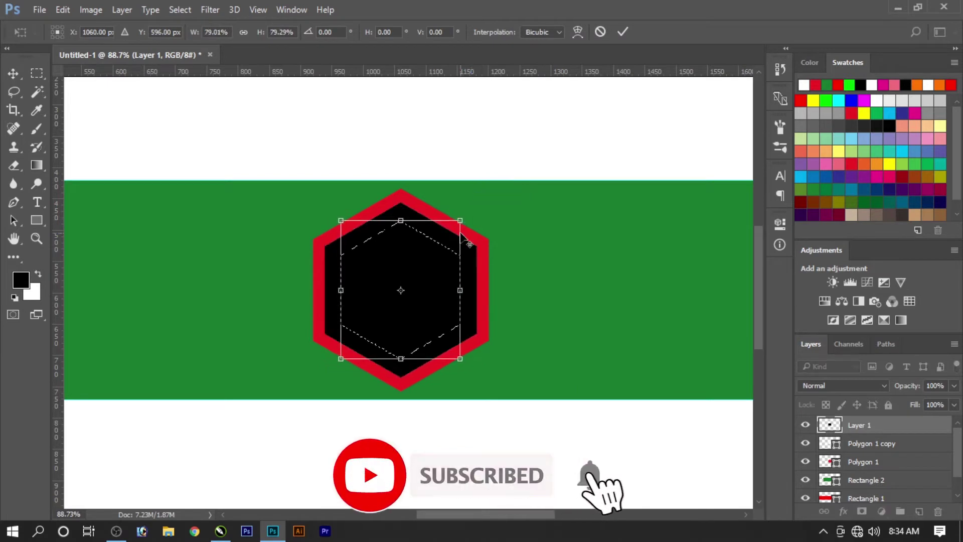
{"action": "key", "text": "Return"}
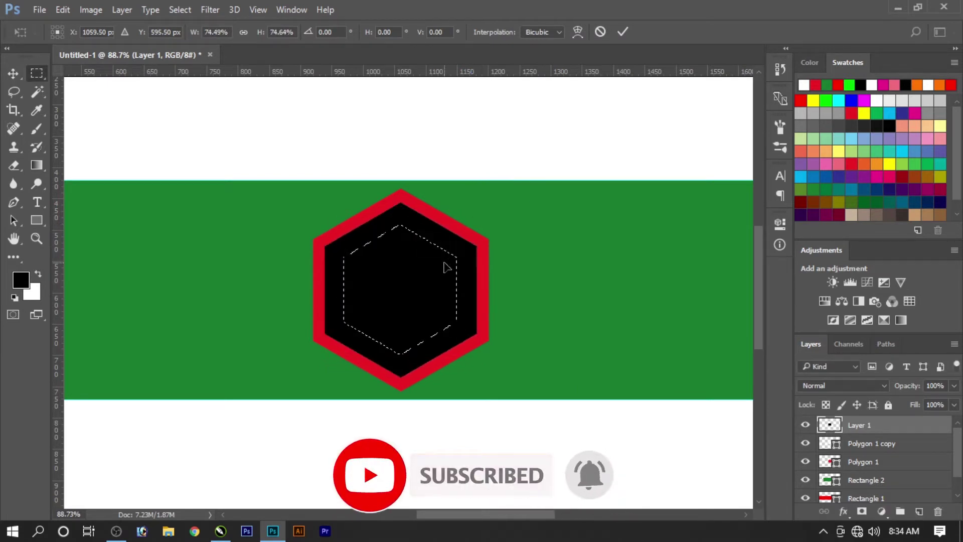
{"action": "key", "text": "ctrl+BackSpace"}
{"action": "key", "text": "ctrl+d"}
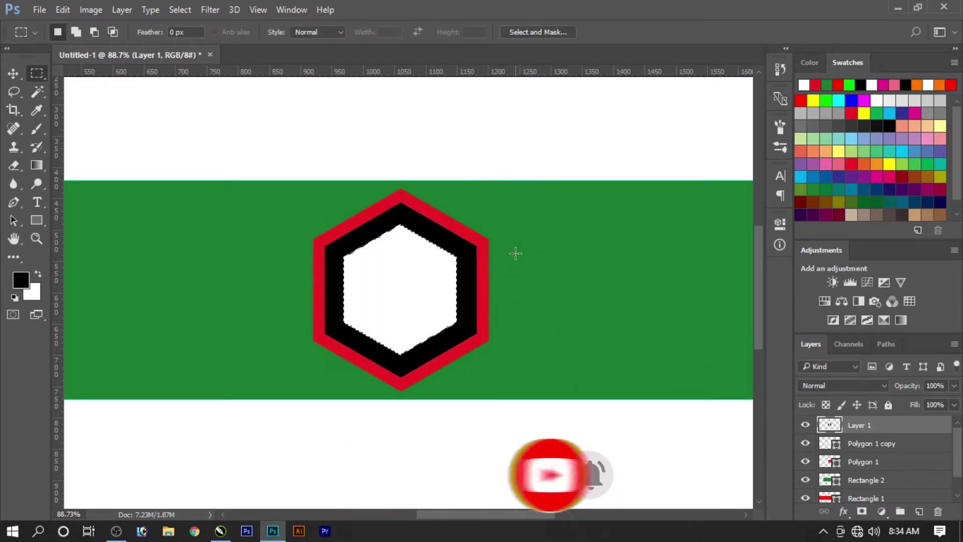
- Softly erase the black ring's top and sides, leaving shading only along the bottom
{"action": "left_click", "coordinate": [13, 165]}
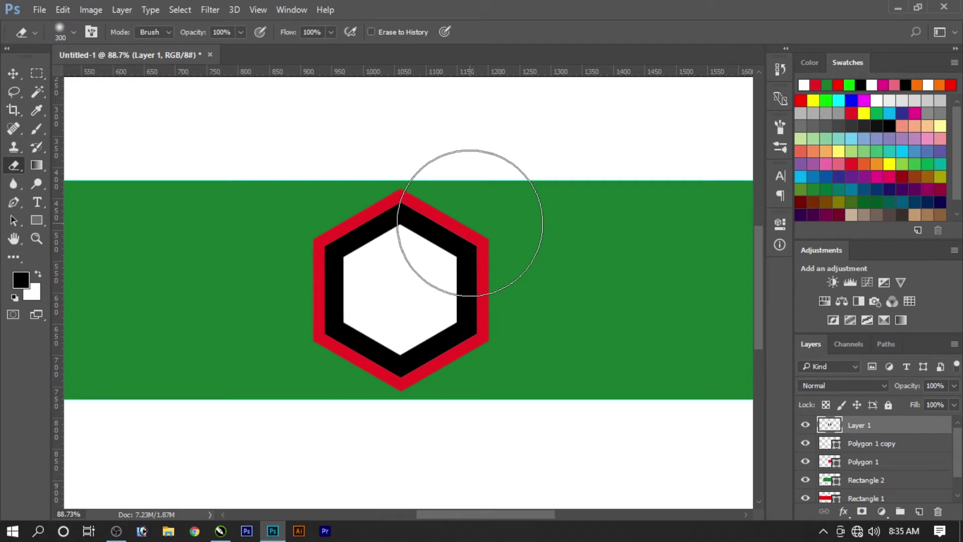
{"action": "left_click_drag", "start_coordinate": [470, 223], "coordinate": [304, 230]}
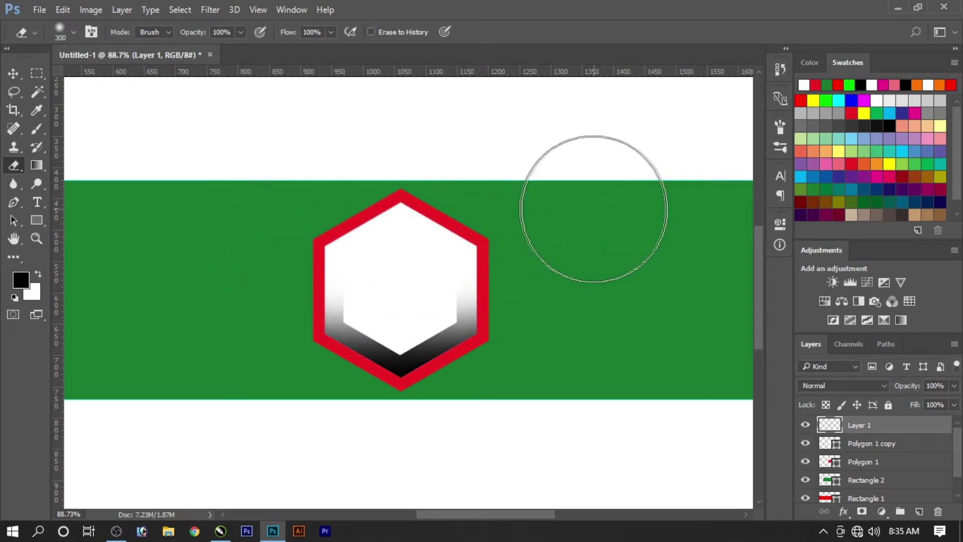
{"action": "key", "text": "ctrl+space"}
{"action": "left_click_drag", "start_coordinate": [486, 272], "coordinate": [428, 322]}
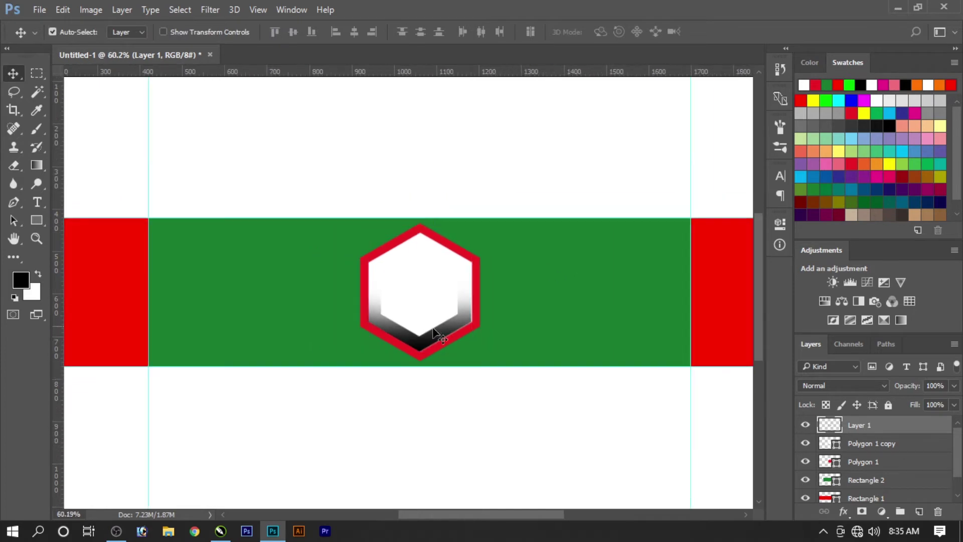
- Add a white (#ffffff) Color Overlay effect to Layer 1
{"action": "left_click", "coordinate": [844, 511]}
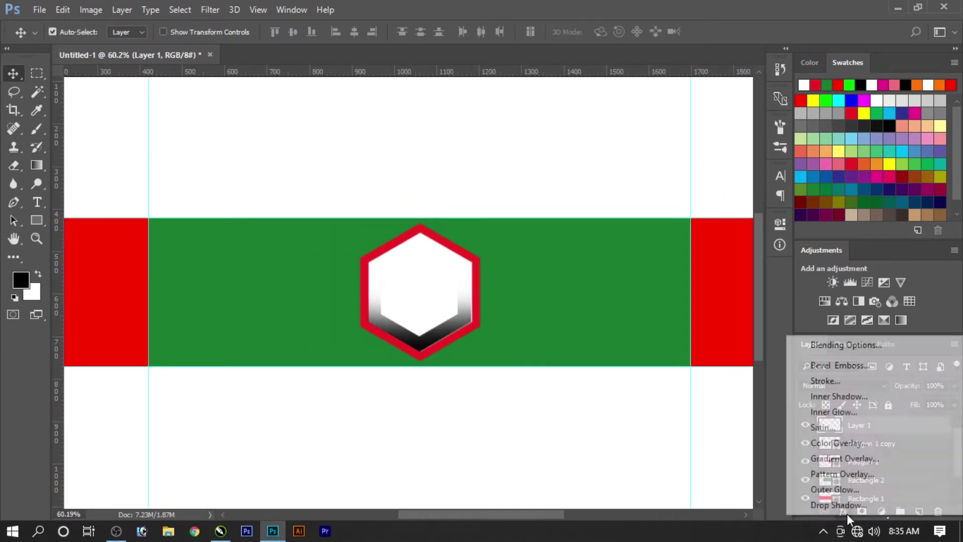
{"action": "left_click", "coordinate": [848, 443]}
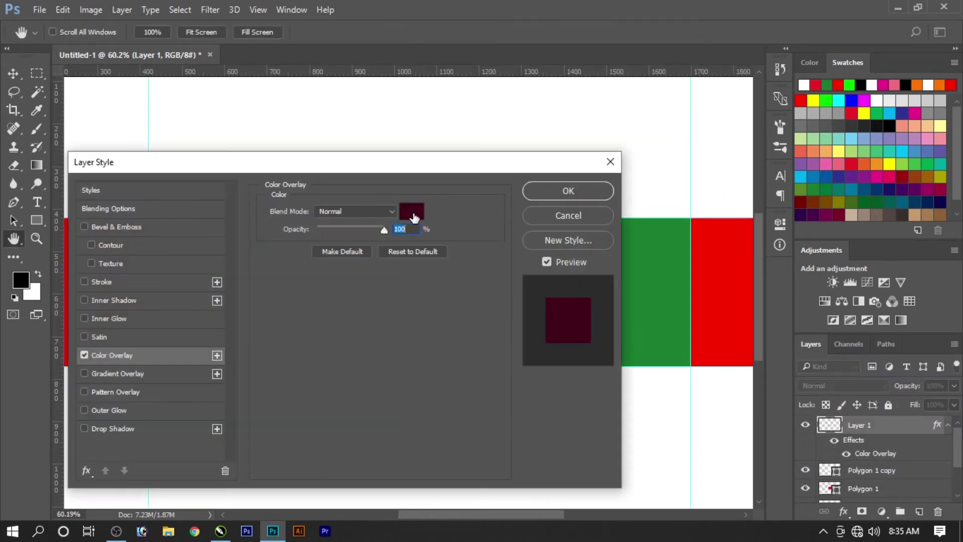
{"action": "left_click", "coordinate": [411, 211]}
{"action": "type", "text": "ffffff"}
{"action": "key", "text": "Return"}
{"action": "key", "text": "Return"}
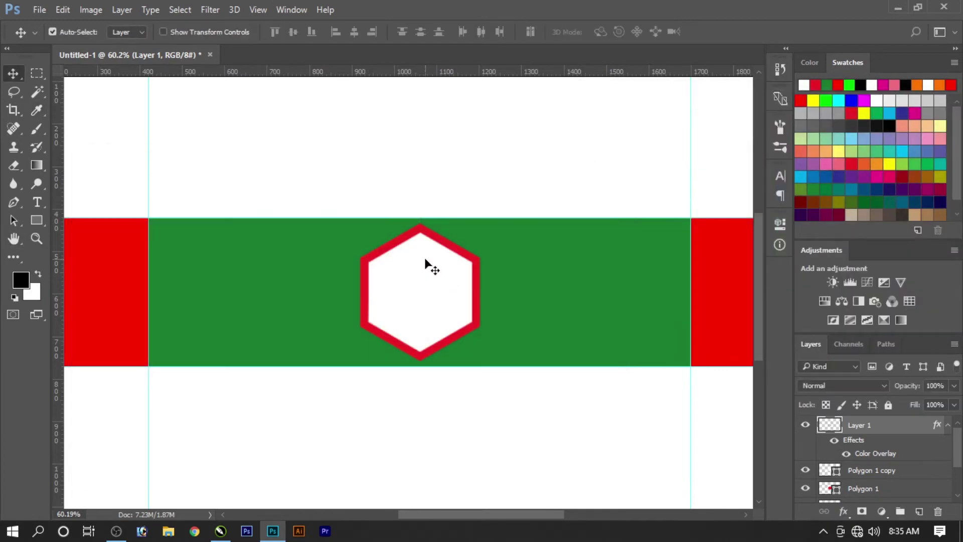
- Change the inner hexagon's fill to light pink #ffbdbd
{"action": "left_click", "coordinate": [427, 265]}
{"action": "double_click", "coordinate": [831, 474]}
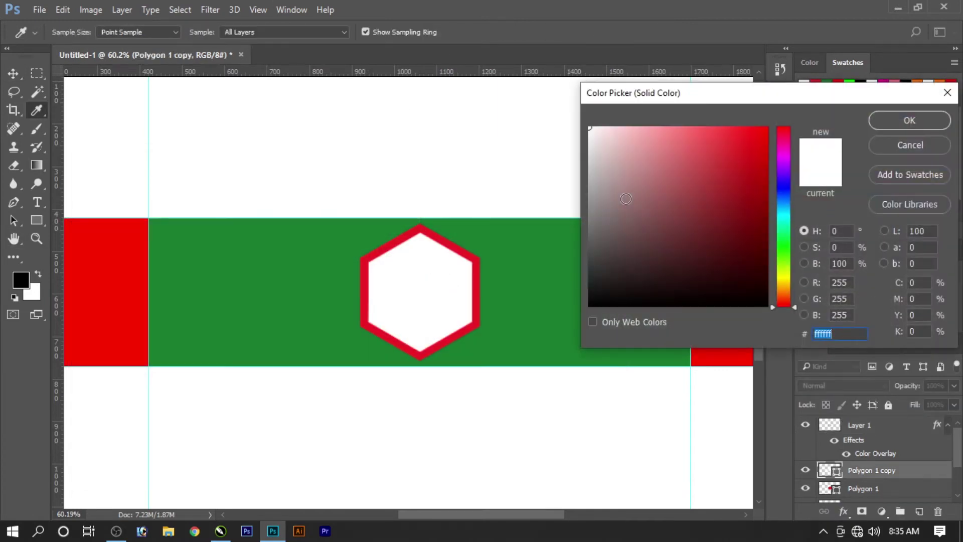
{"action": "left_click_drag", "start_coordinate": [633, 148], "coordinate": [650, 97]}
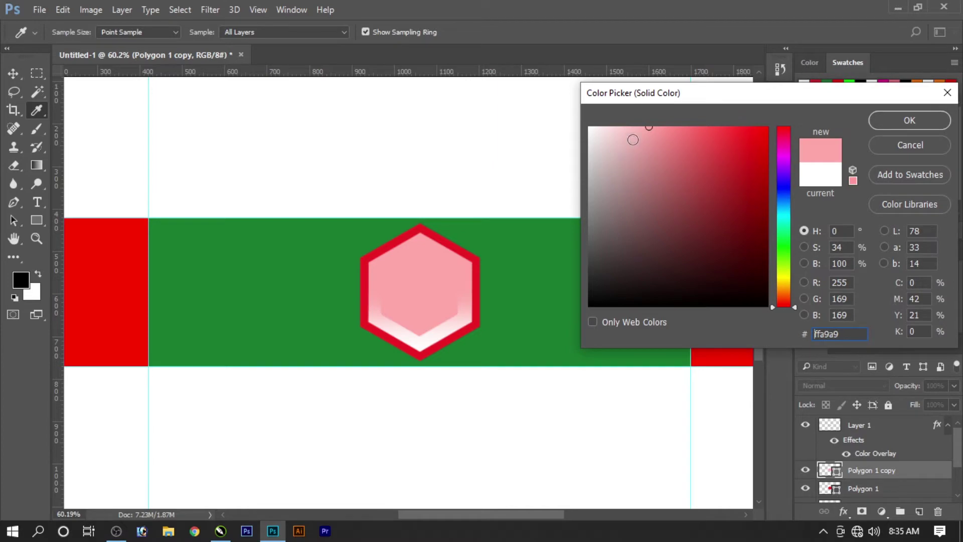
{"action": "type", "text": "ffbdbd"}
{"action": "key", "text": "Return"}
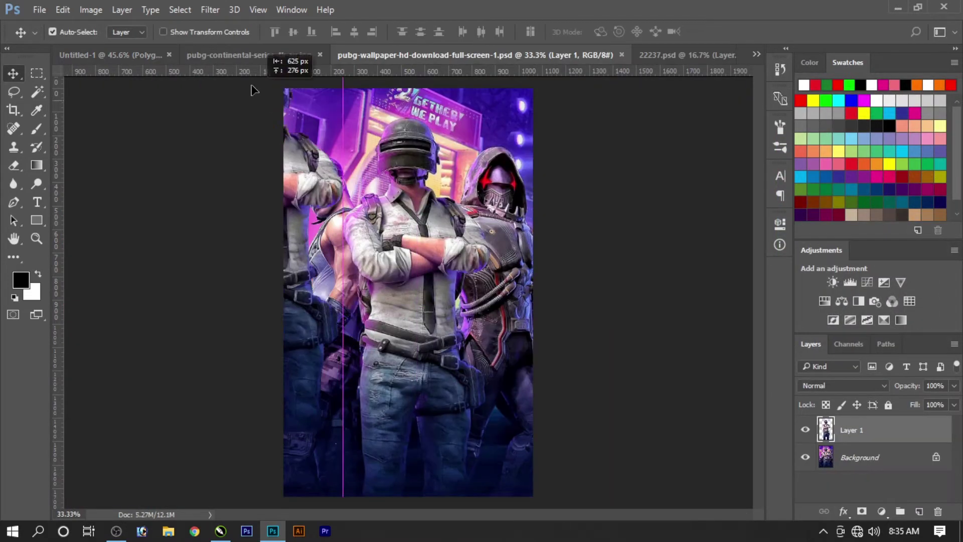
- Paste the soldier into the banner, scaled to about 37.4% and centred over the hexagon
{"action": "left_click", "coordinate": [137, 56]}
{"action": "key", "text": "ctrl+v"}
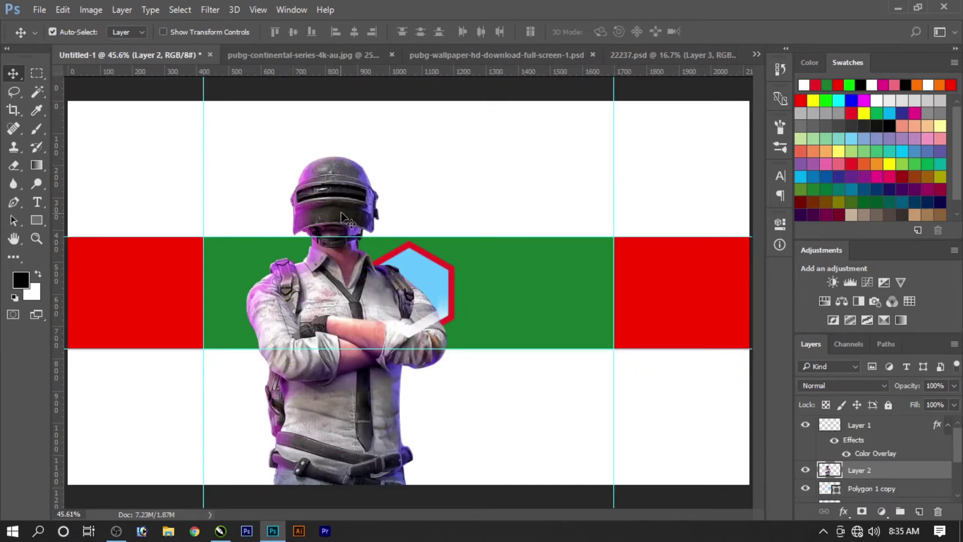
{"action": "key", "text": "ctrl+t"}
{"action": "mouse_move", "coordinate": [447, 157]}
{"action": "left_mouse_down"}
{"action": "mouse_move", "coordinate": [381, 323]}
{"action": "mouse_move", "coordinate": [391, 331]}
{"action": "mouse_move", "coordinate": [429, 276]}
{"action": "left_mouse_up"}
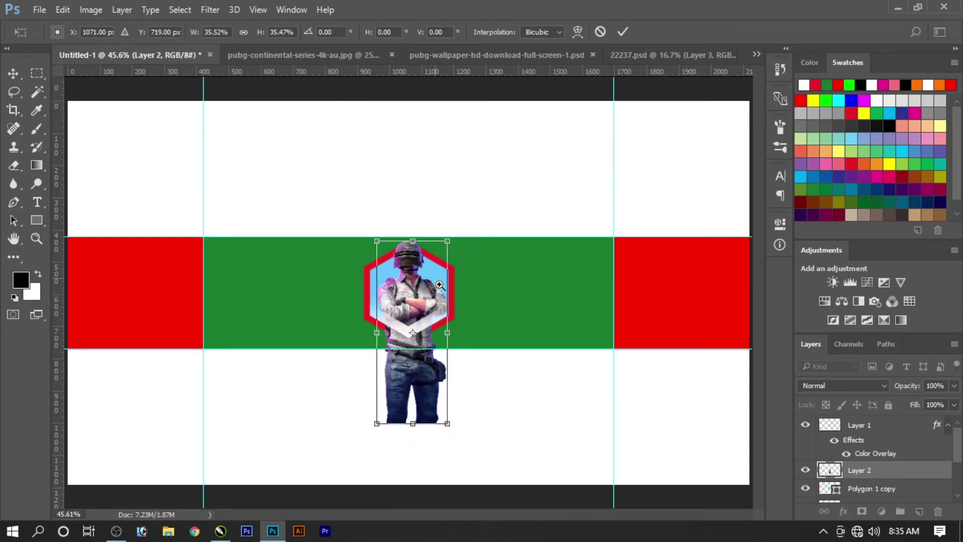
{"action": "scroll", "coordinate": [429, 276], "scroll_direction": "up", "scroll_amount": 3}
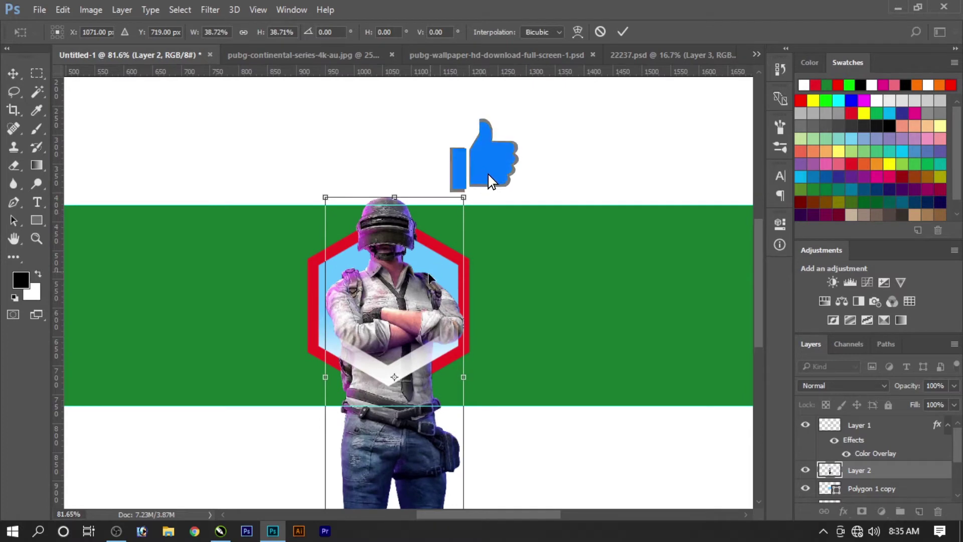
{"action": "left_click_drag", "start_coordinate": [436, 221], "coordinate": [422, 279]}
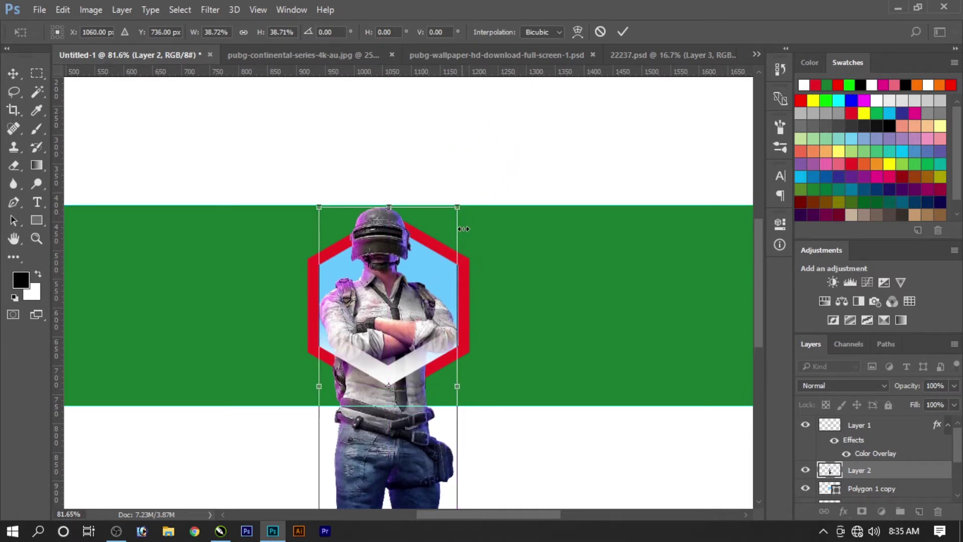
{"action": "left_click_drag", "start_coordinate": [457, 207], "coordinate": [455, 215]}
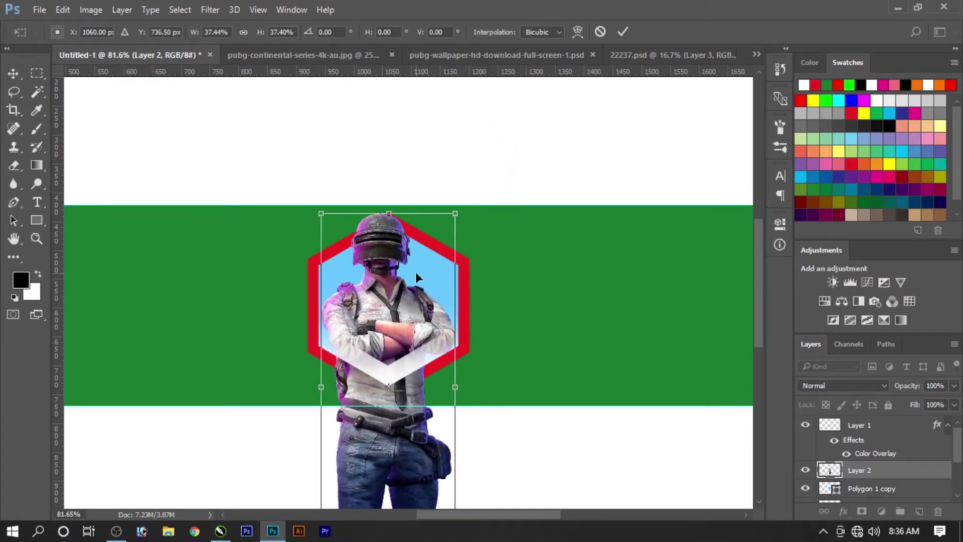
{"action": "key", "text": "Return"}
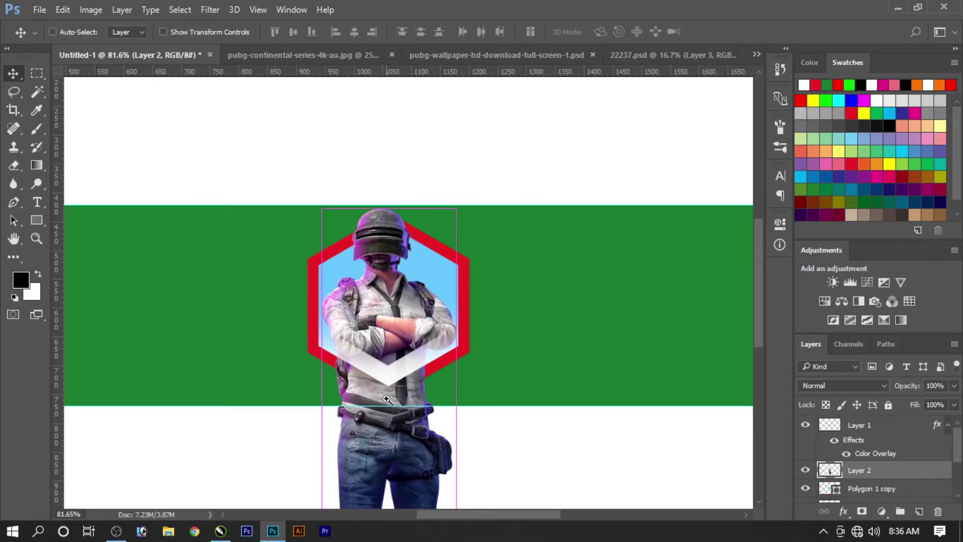
{"action": "scroll", "coordinate": [404, 360], "scroll_direction": "up", "scroll_amount": 3}
- Draw a closed Pen path around the soldier's legs below the hexagon frame
{"action": "scroll", "coordinate": [450, 378], "scroll_direction": "up", "scroll_amount": 3}
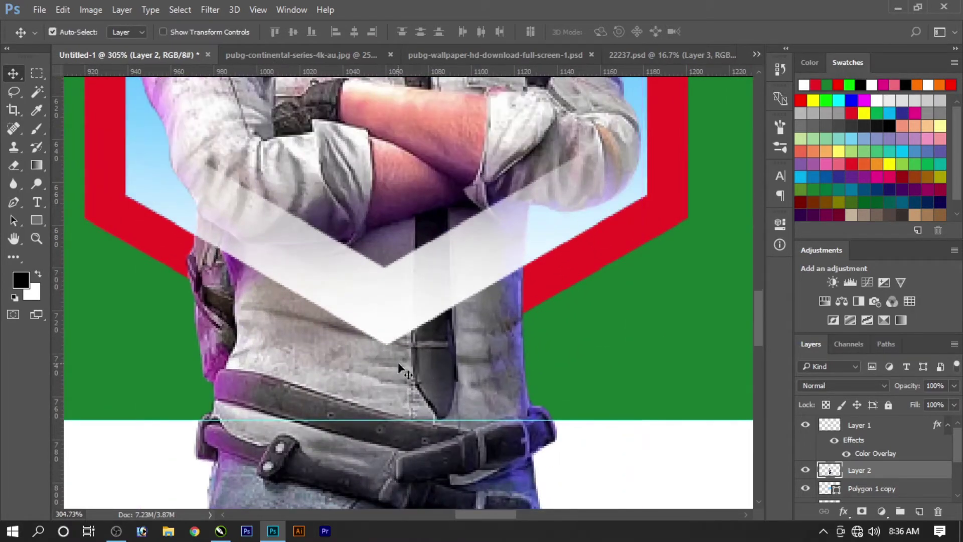
{"action": "key", "text": "p"}
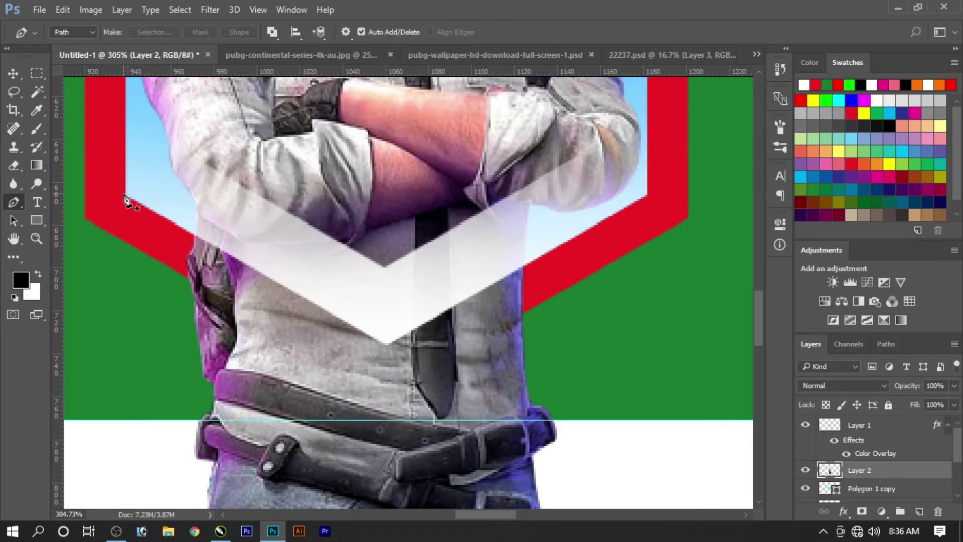
{"action": "left_click", "coordinate": [126, 194]}
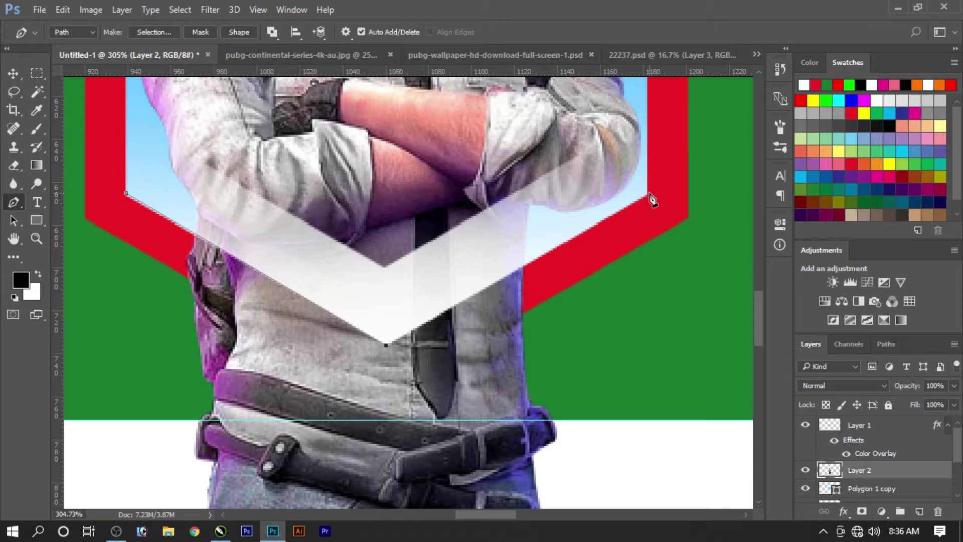
{"action": "right_click", "coordinate": [546, 251]}
{"action": "left_click", "coordinate": [570, 260]}
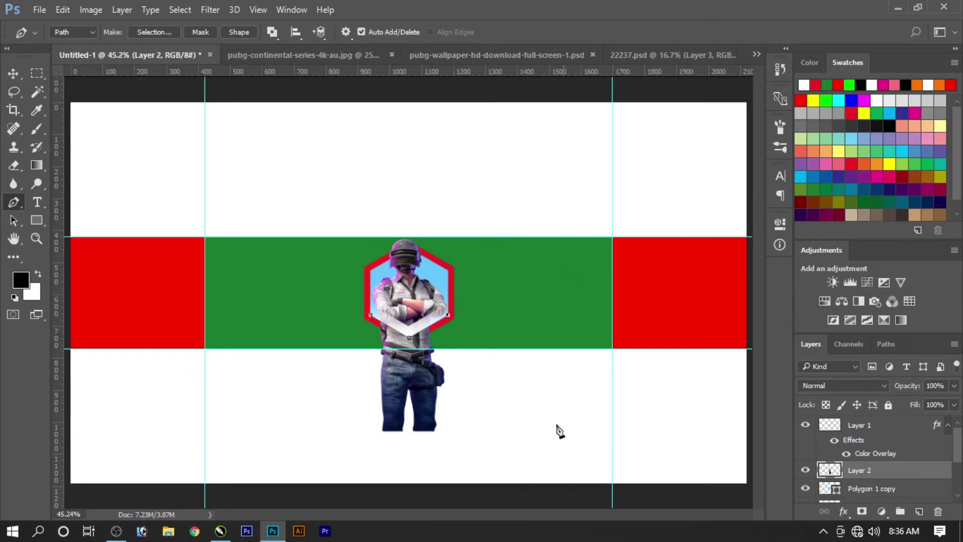
{"action": "left_click", "coordinate": [370, 470]}
{"action": "left_click_drag", "start_coordinate": [309, 426], "coordinate": [310, 418]}
{"action": "left_click", "coordinate": [370, 316]}
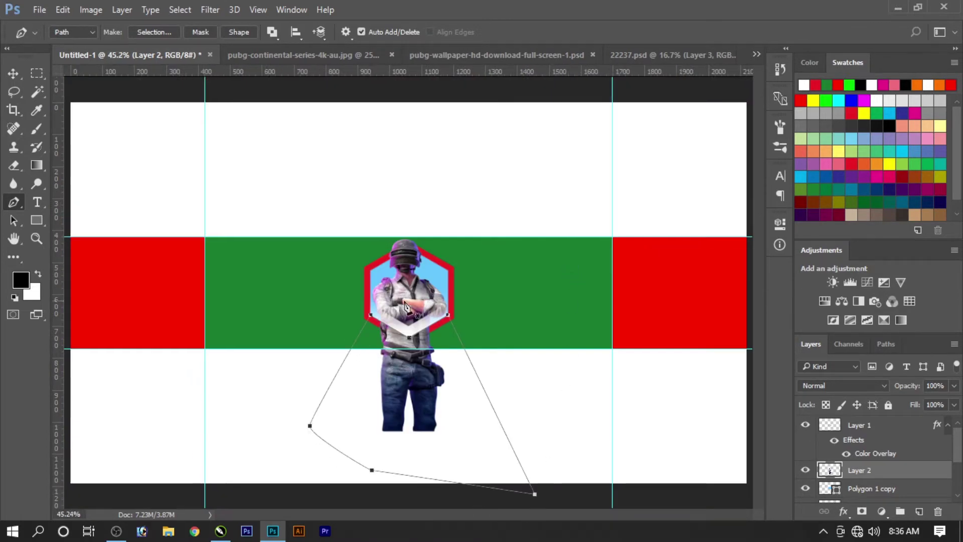
- Turn the path into a selection and delete the legs from Layer 2
{"action": "right_click", "coordinate": [430, 315]}
{"action": "left_click", "coordinate": [457, 223]}
{"action": "key", "text": "Return"}
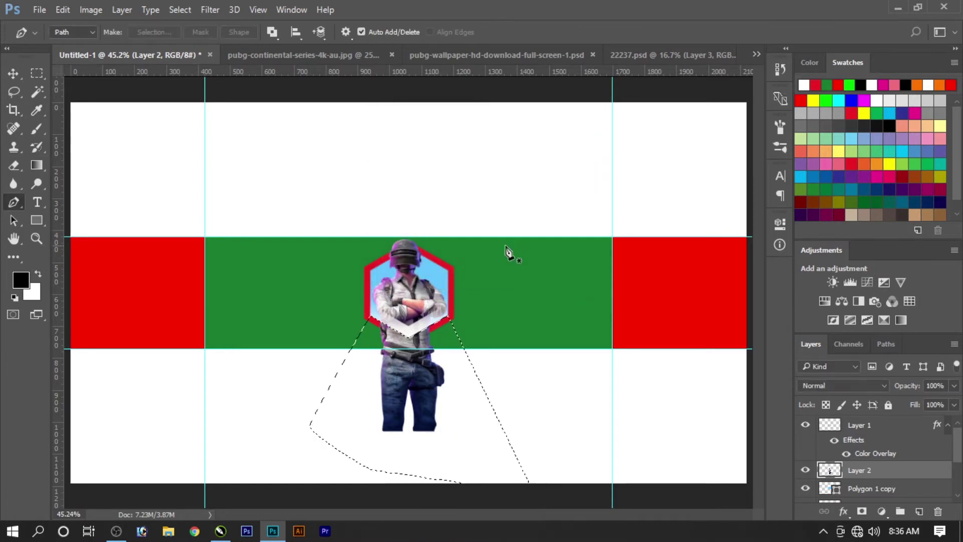
{"action": "left_click", "coordinate": [805, 470]}
{"action": "key", "text": "v"}
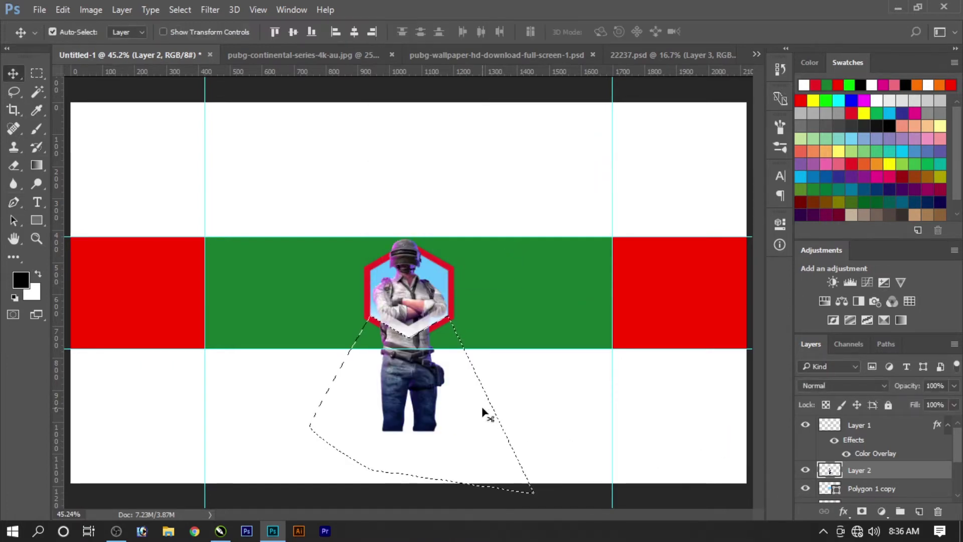
{"action": "key", "text": "Delete"}
{"action": "key", "text": "ctrl+d"}
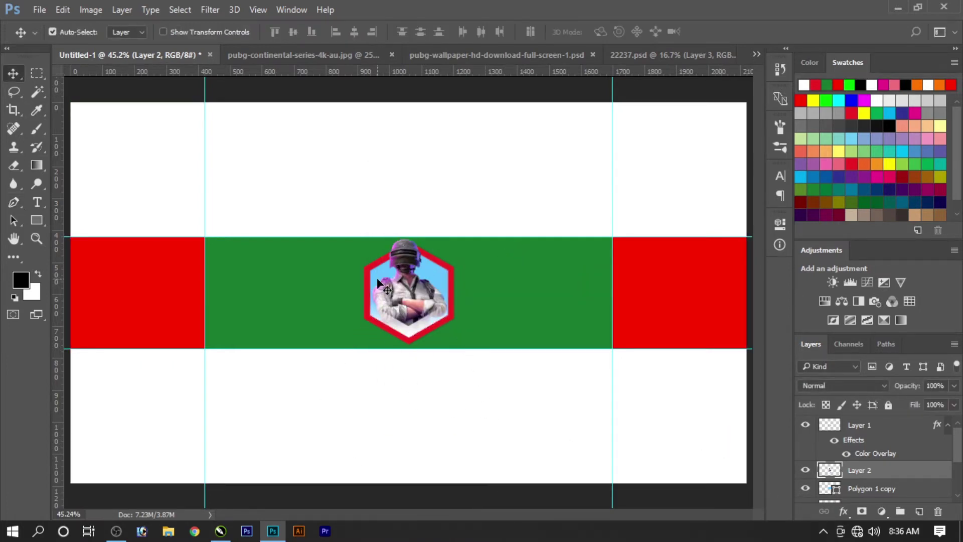
- Change the inner hexagon's fill colour to bright magenta #d000ce
{"action": "left_click_drag", "start_coordinate": [399, 284], "coordinate": [424, 312]}
{"action": "left_click", "coordinate": [471, 280], "text": "ctrl"}
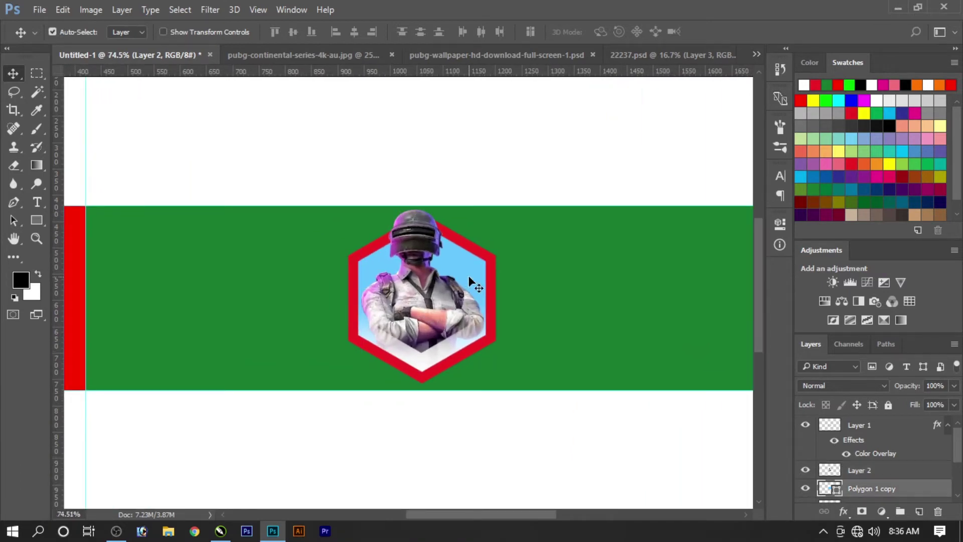
{"action": "double_click", "coordinate": [832, 490]}
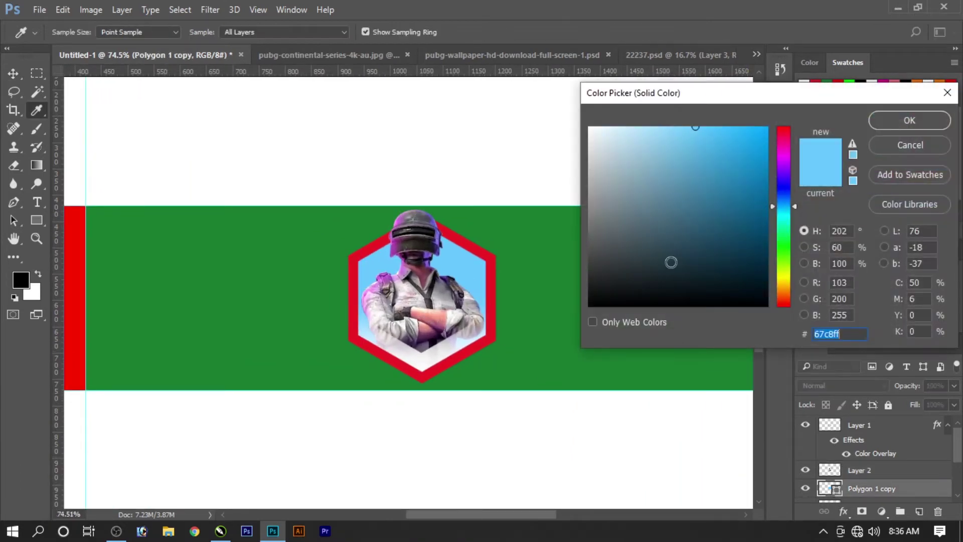
{"action": "left_click", "coordinate": [398, 240]}
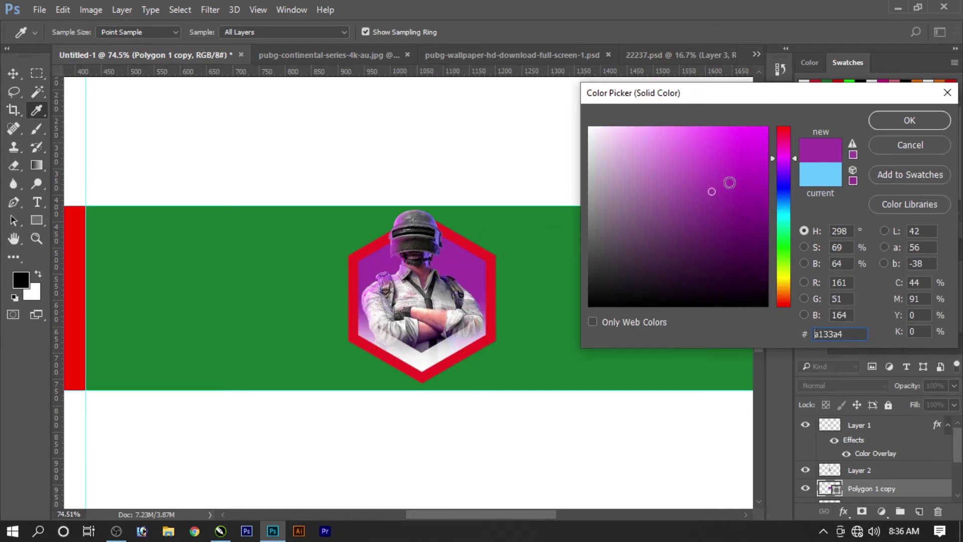
{"action": "left_click", "coordinate": [730, 182]}
{"action": "left_click", "coordinate": [779, 157]}
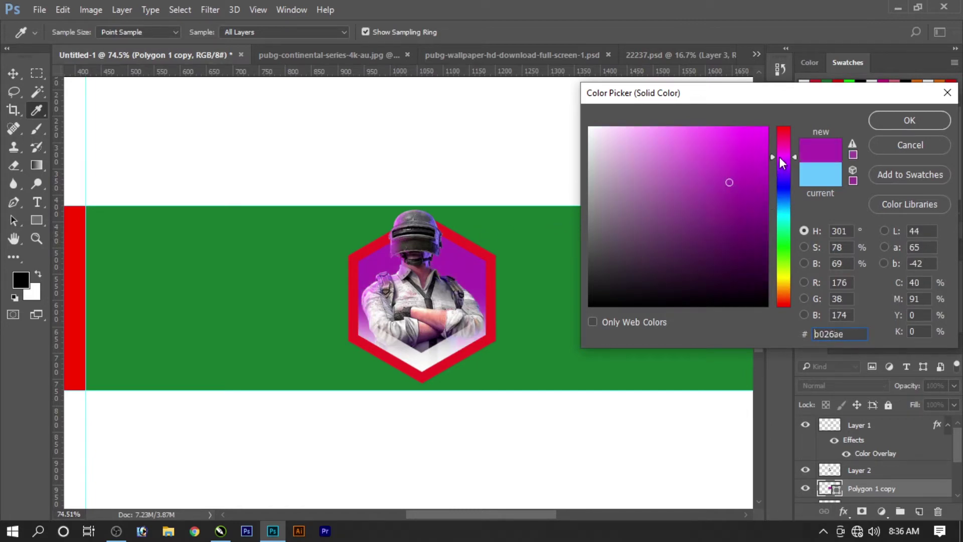
{"action": "left_click_drag", "start_coordinate": [742, 170], "coordinate": [761, 156]}
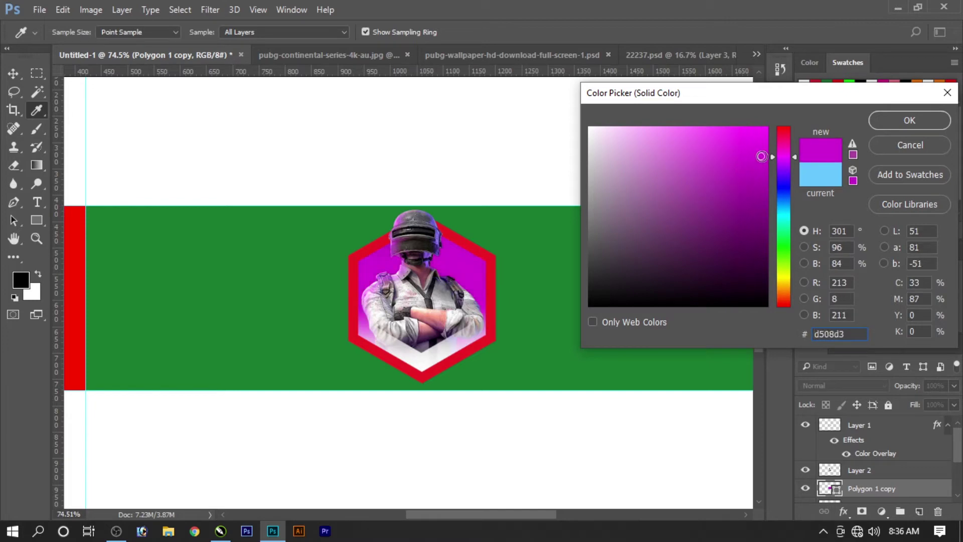
{"action": "left_click", "coordinate": [772, 159]}
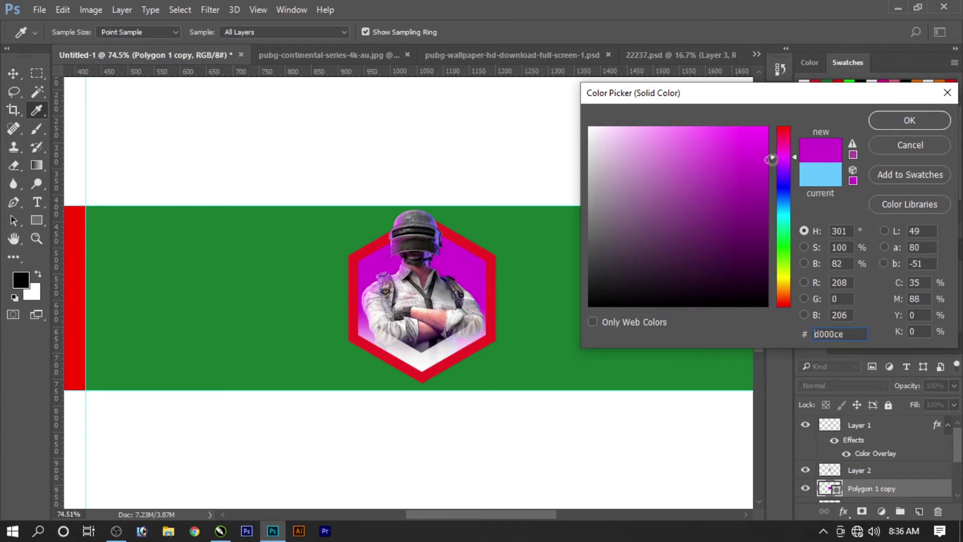
{"action": "key", "text": "Return"}
- Add a white 3 px stroke effect to the inner hexagon
{"action": "key", "text": "v"}
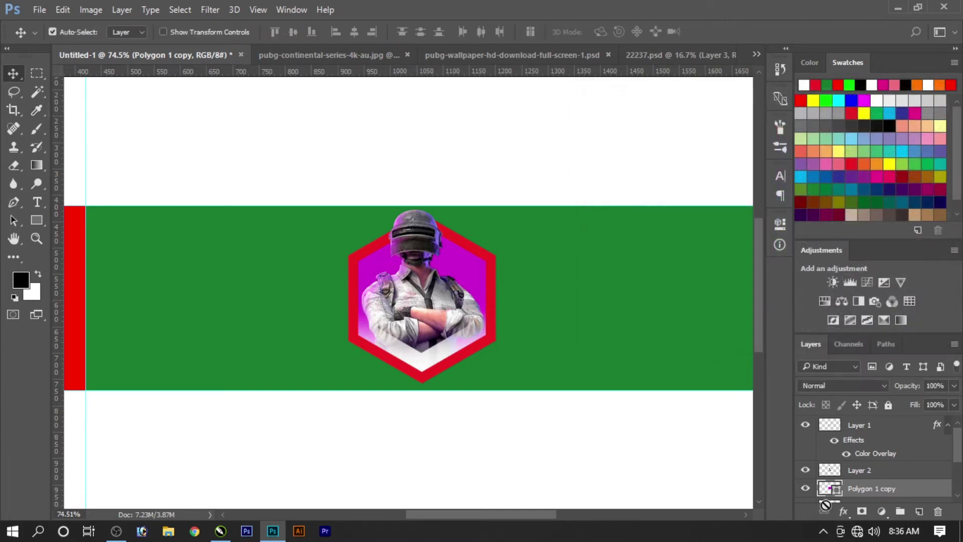
{"action": "left_click", "coordinate": [843, 515]}
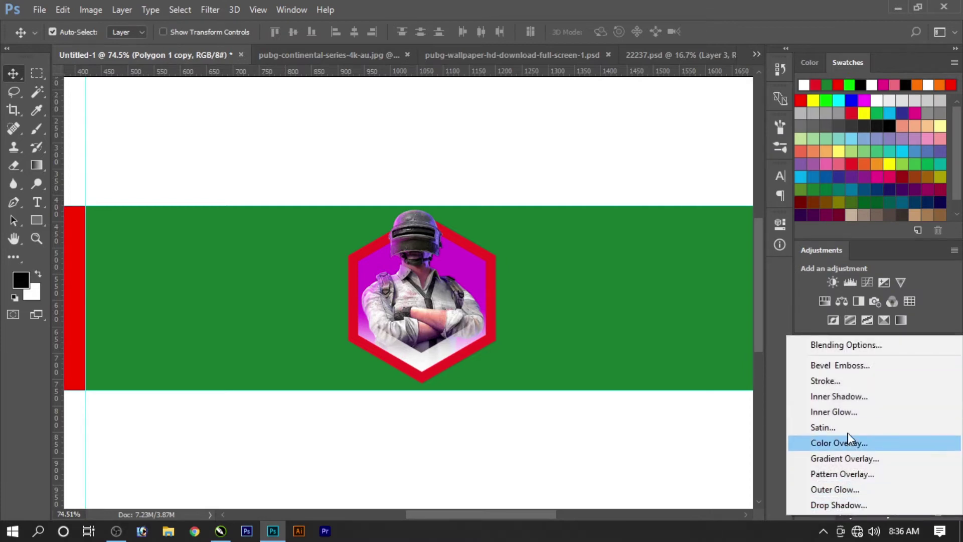
{"action": "left_click", "coordinate": [843, 381]}
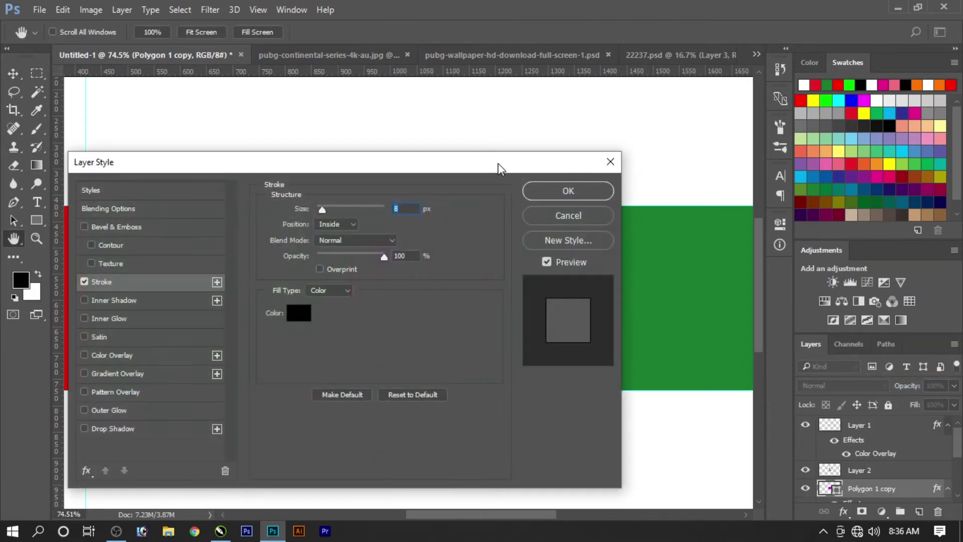
{"action": "left_click_drag", "start_coordinate": [499, 168], "coordinate": [920, 148]}
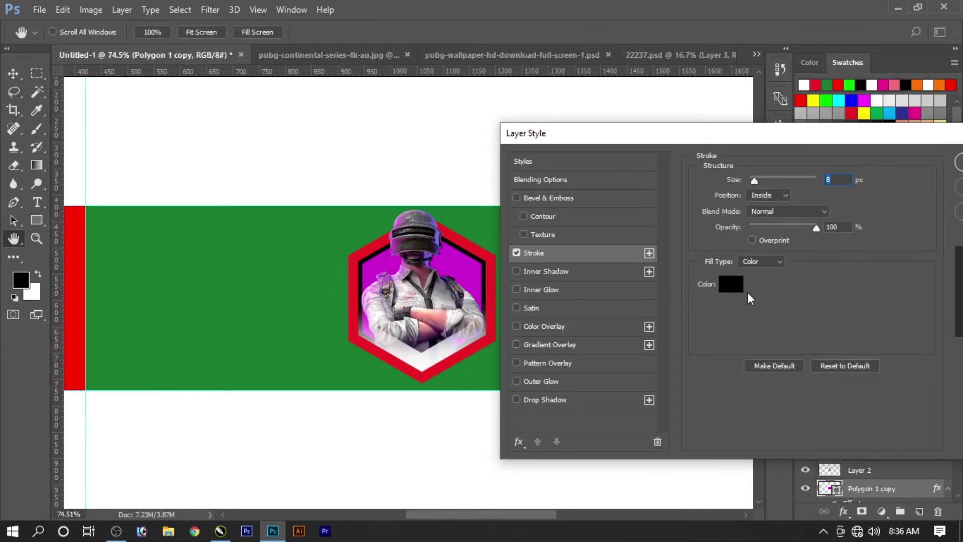
{"action": "left_click", "coordinate": [731, 284]}
{"action": "type", "text": "ffffff"}
{"action": "key", "text": "Return"}
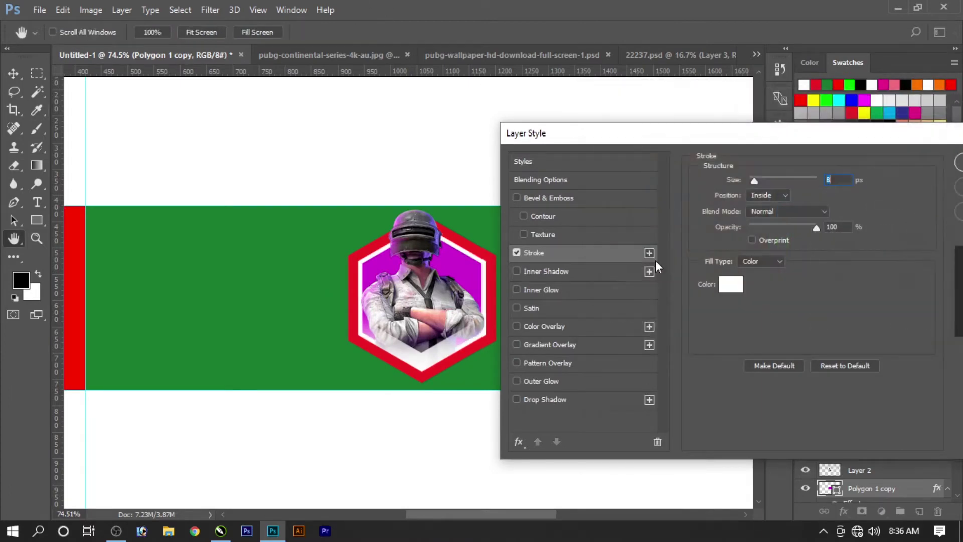
{"action": "key", "text": "Down"}
{"action": "key", "text": "Down"}
{"action": "key", "text": "Down"}
{"action": "key", "text": "Down"}
{"action": "key", "text": "Down"}
{"action": "key", "text": "Down"}
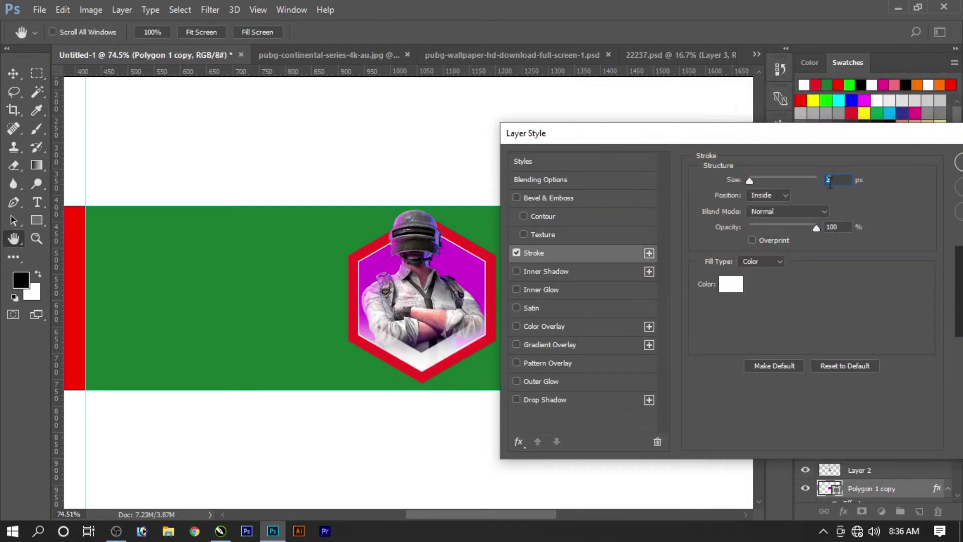
{"action": "key", "text": "Up"}
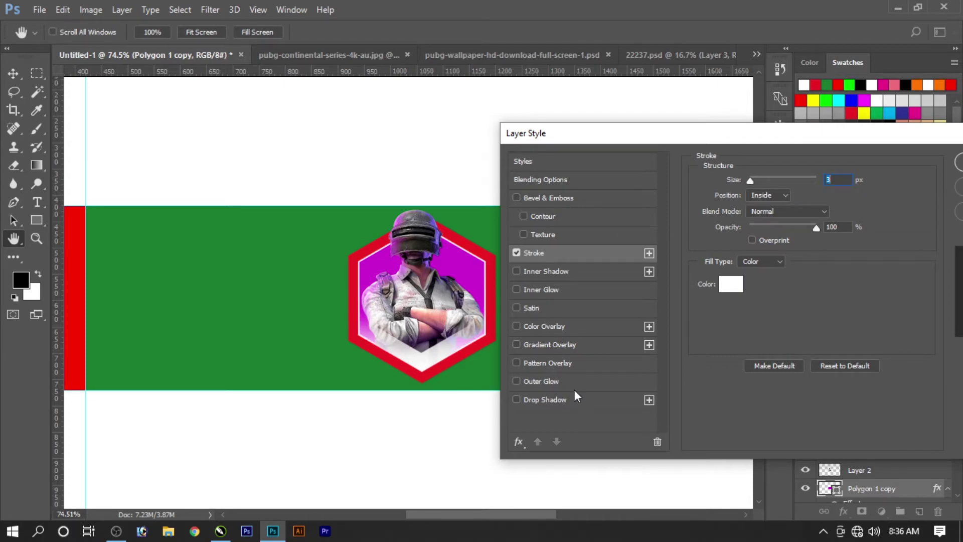
- Add a drop shadow with 28% spread and apply the effects
{"action": "left_click", "coordinate": [562, 399]}
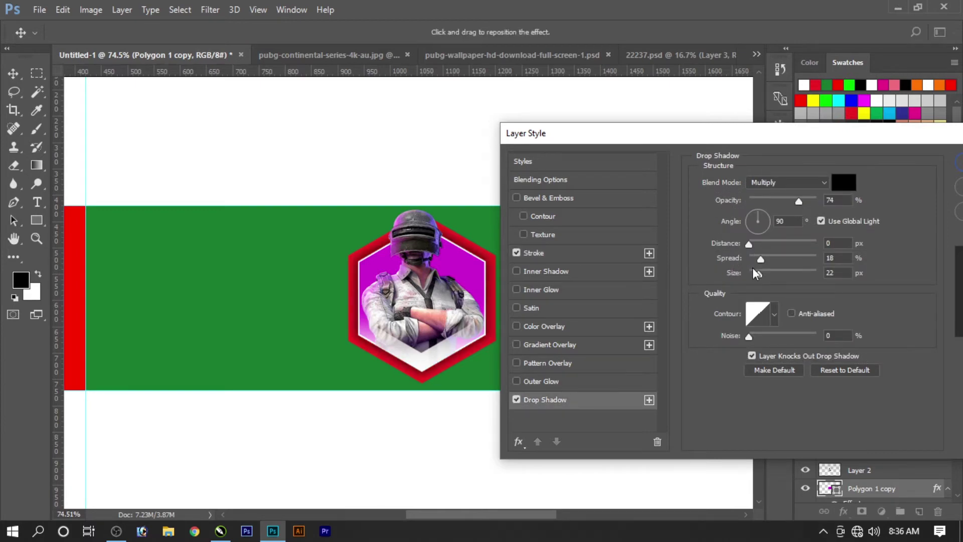
{"action": "mouse_move", "coordinate": [760, 259]}
{"action": "left_mouse_down"}
{"action": "mouse_move", "coordinate": [755, 274]}
{"action": "mouse_move", "coordinate": [769, 257]}
{"action": "left_mouse_up"}
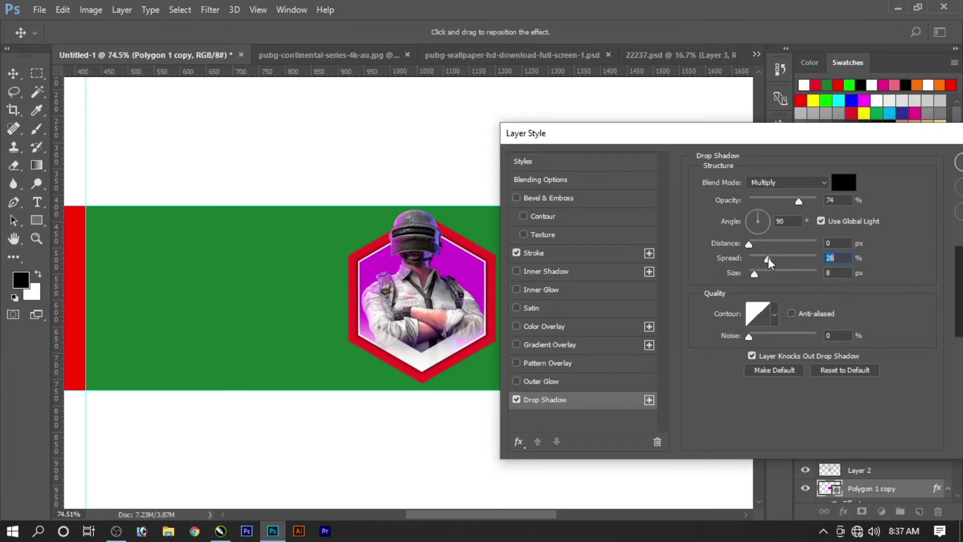
{"action": "left_click_drag", "start_coordinate": [798, 201], "coordinate": [806, 200]}
{"action": "key", "text": "Return"}
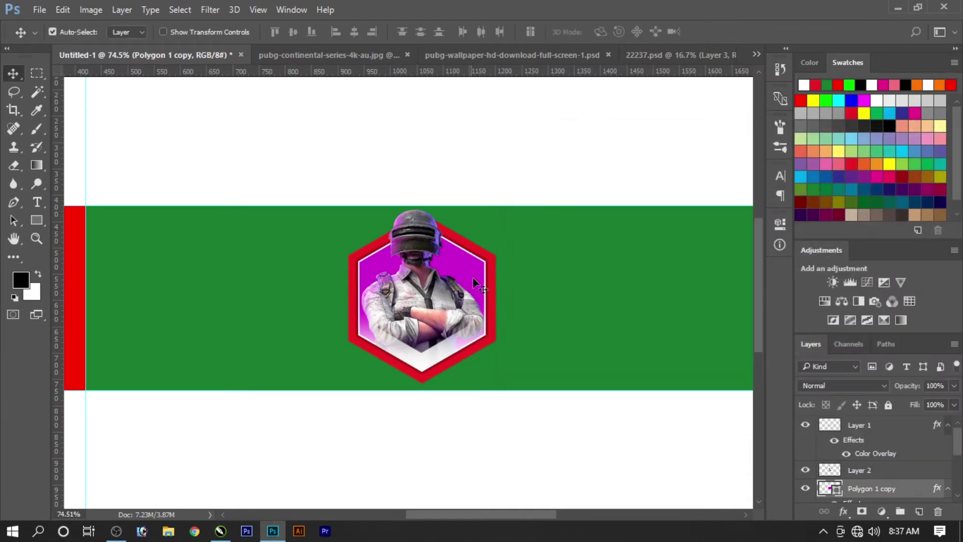
- Fit the banner on screen and close the PUBG wallpaper document
{"action": "right_click", "coordinate": [432, 278]}
{"action": "left_click", "coordinate": [452, 282]}
{"action": "scroll", "coordinate": [469, 326], "scroll_direction": "down", "scroll_amount": 2}
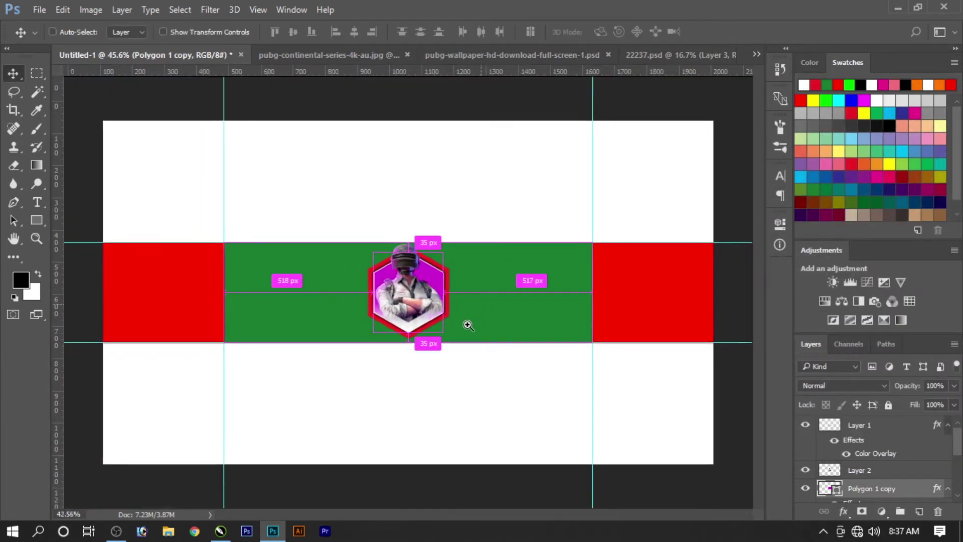
{"action": "left_click", "coordinate": [627, 384]}
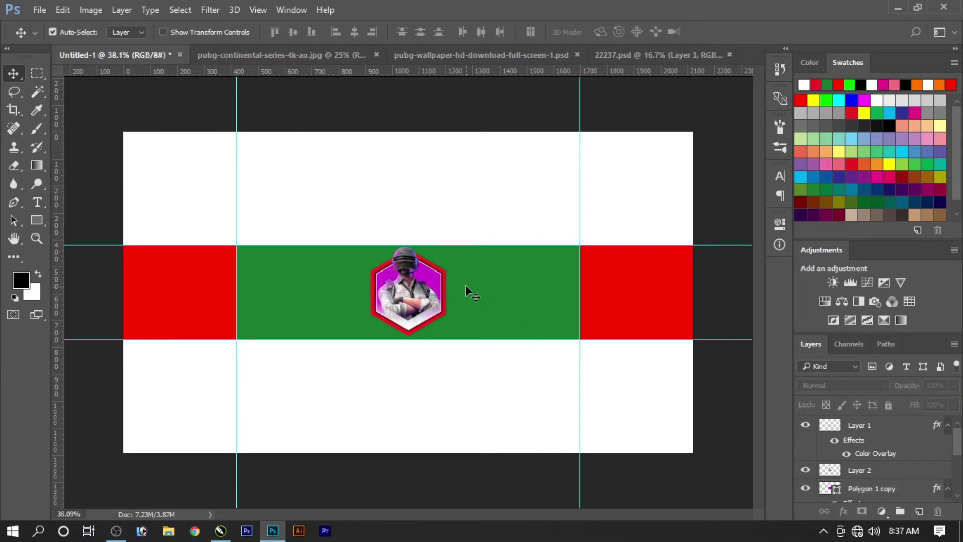
{"action": "left_click", "coordinate": [467, 54]}
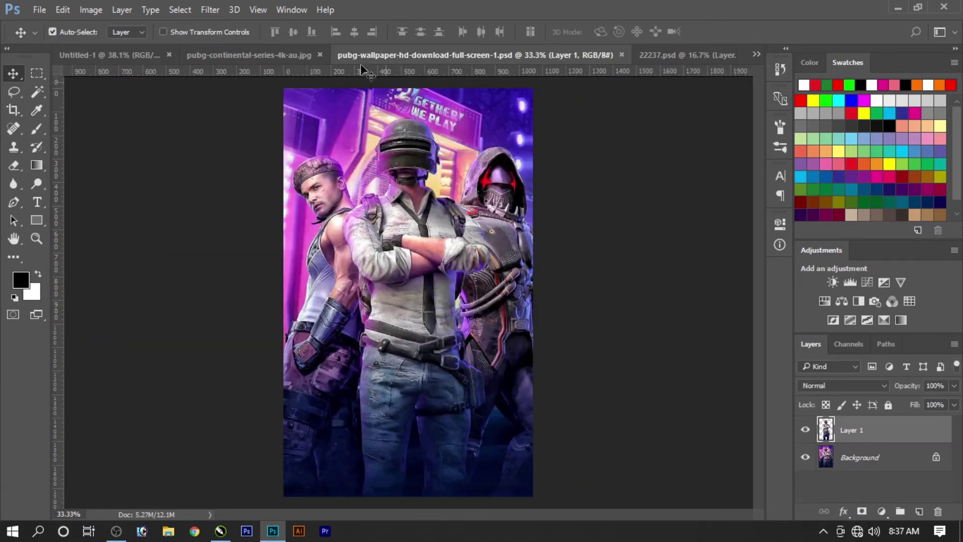
{"action": "left_click", "coordinate": [622, 55]}
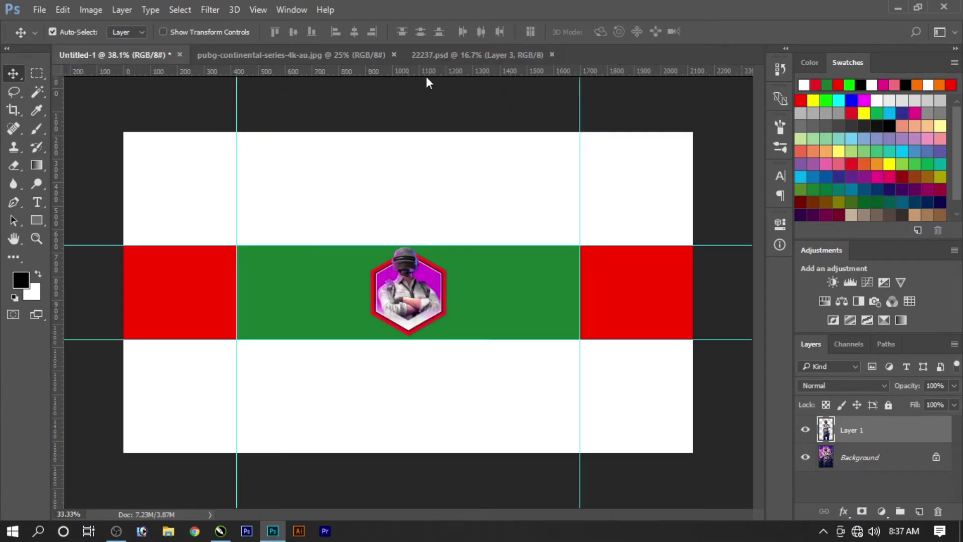
- Drag the continental battle-scene image into the banner and scale it to the banner width
{"action": "left_click", "coordinate": [313, 53]}
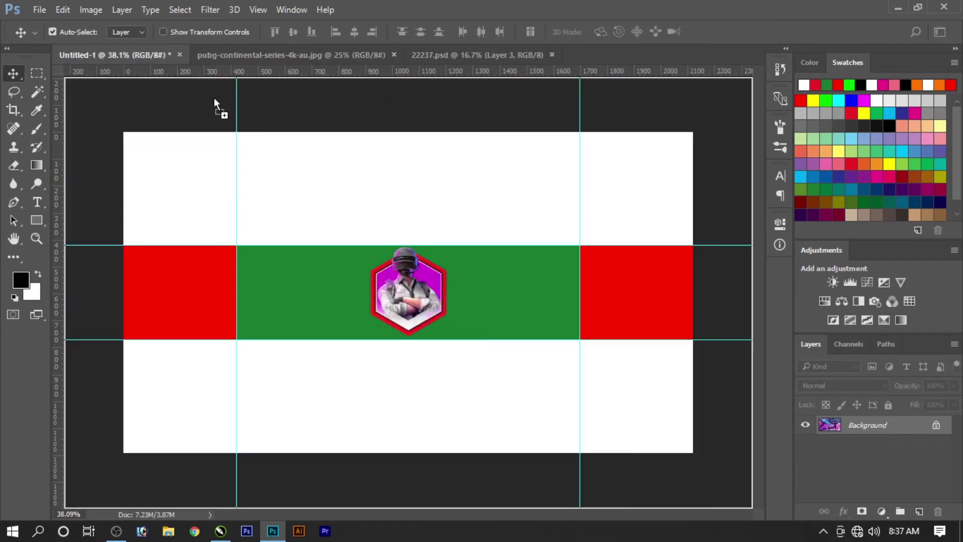
{"action": "left_click_drag", "start_coordinate": [267, 122], "coordinate": [578, 175]}
{"action": "key", "text": "ctrl+t"}
{"action": "key", "text": "ctrl+0"}
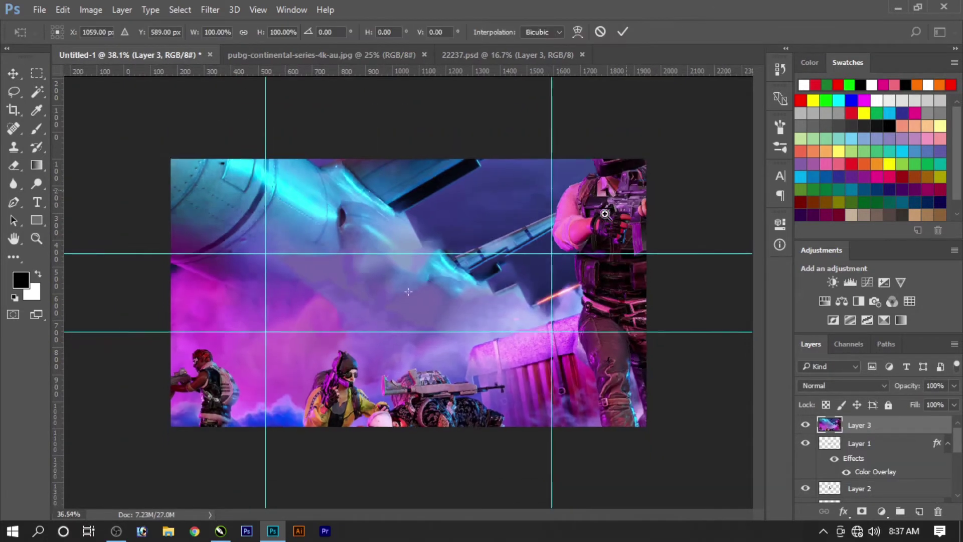
{"action": "left_click_drag", "start_coordinate": [674, 142], "coordinate": [567, 213]}
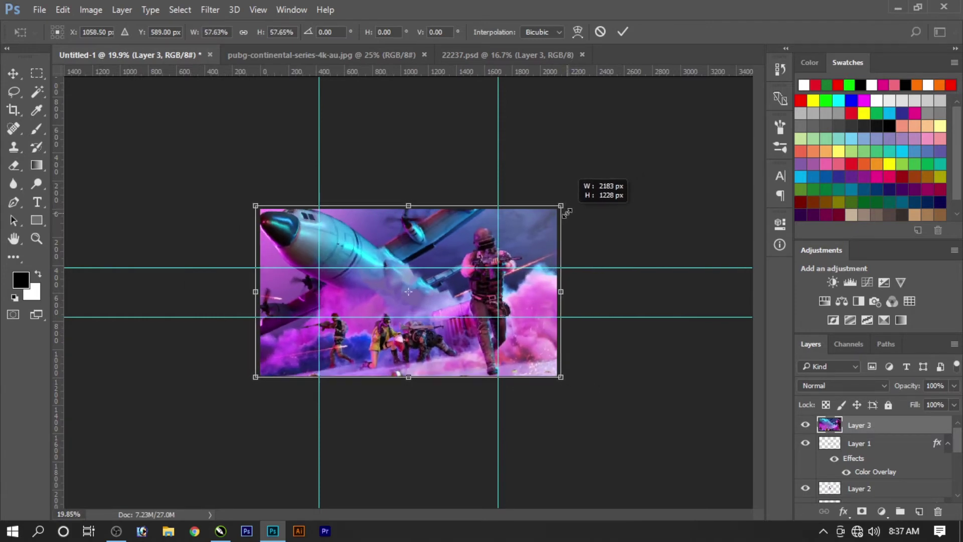
{"action": "key", "text": "Return"}
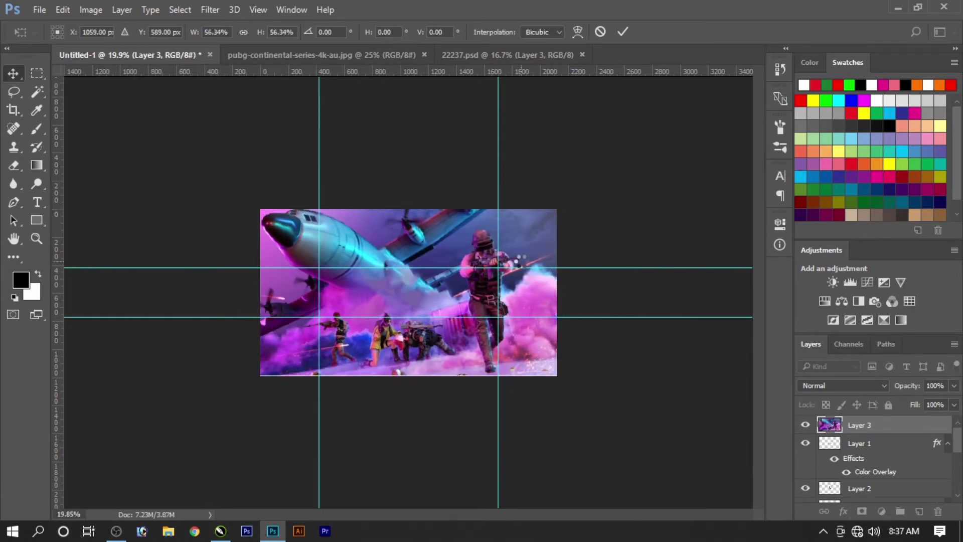
- Stretch the battle scene's bottom edge slightly and send it behind the bars
{"action": "key", "text": "ctrl+t"}
{"action": "left_click_drag", "start_coordinate": [442, 376], "coordinate": [465, 356]}
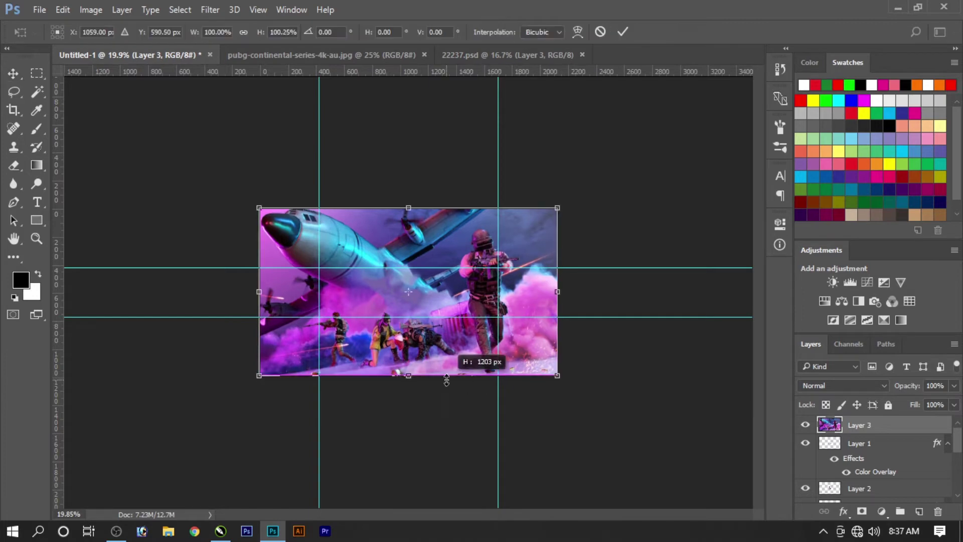
{"action": "key", "text": "Return"}
{"action": "key", "text": "ctrl+shift+bracketleft"}
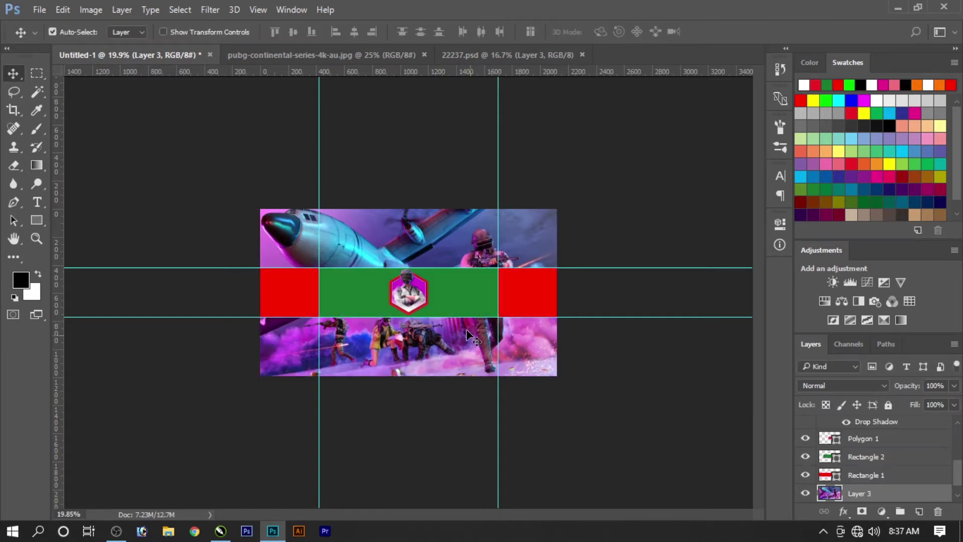
- Lift the battle-scene layer's midtones with a Curves adjustment, then zoom in on the banner
{"action": "key", "text": "ctrl+m"}
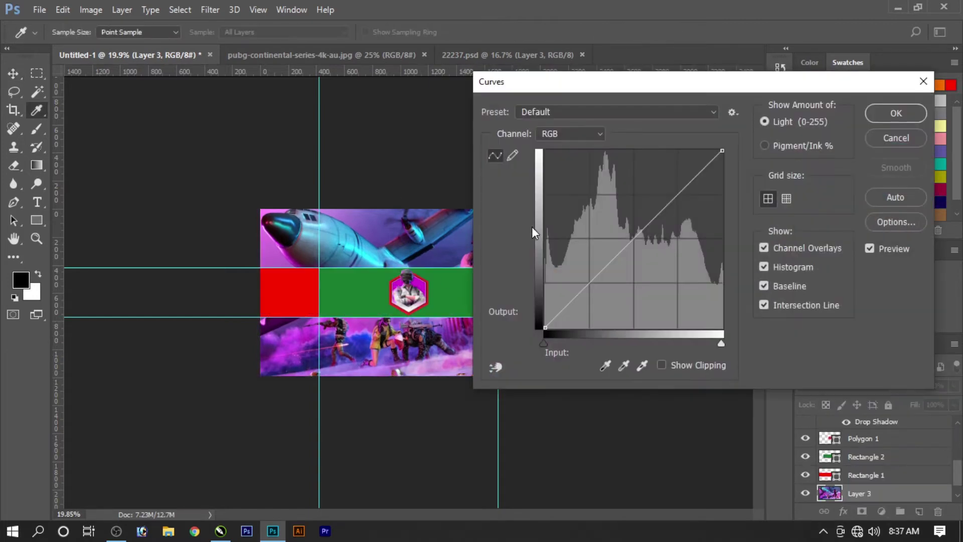
{"action": "left_click_drag", "start_coordinate": [642, 245], "coordinate": [613, 219]}
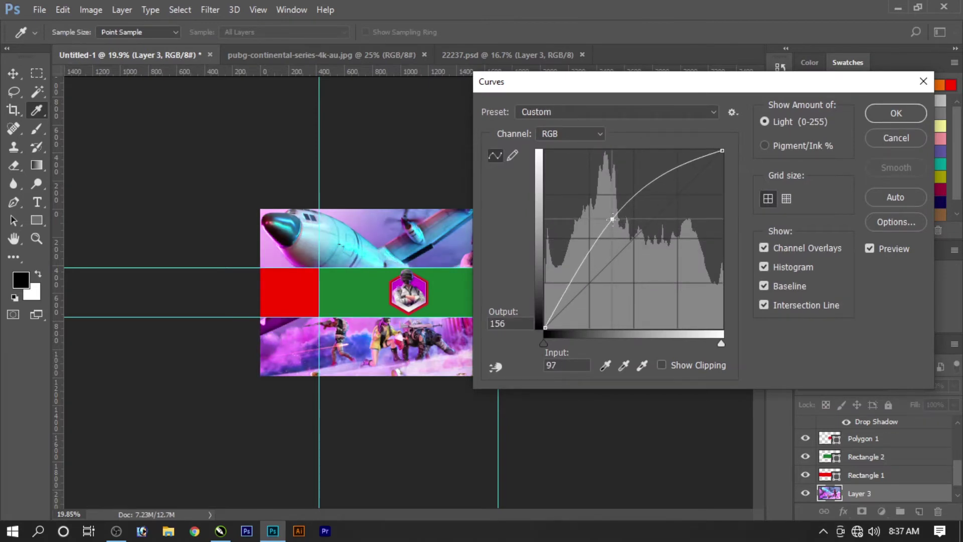
{"action": "key", "text": "Return"}
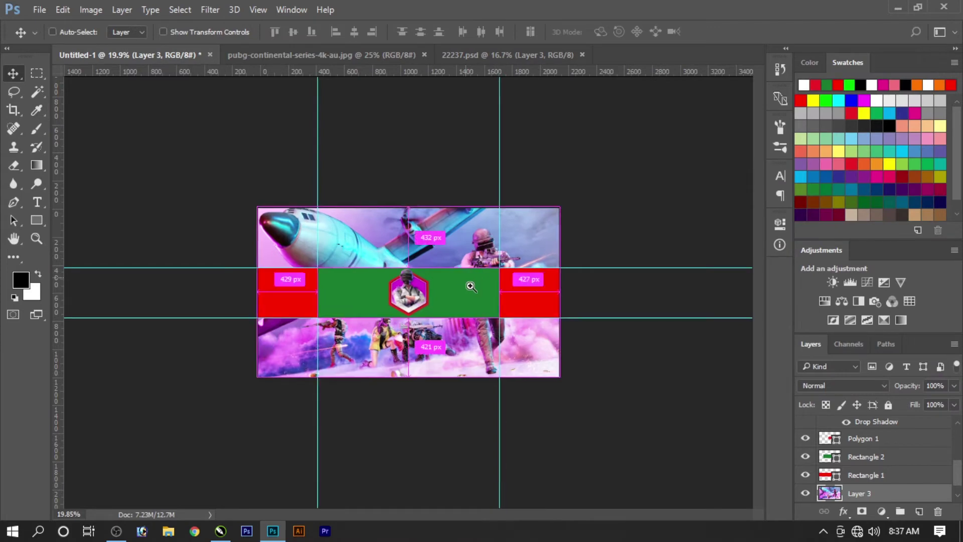
{"action": "left_click_drag", "start_coordinate": [470, 286], "coordinate": [502, 286]}
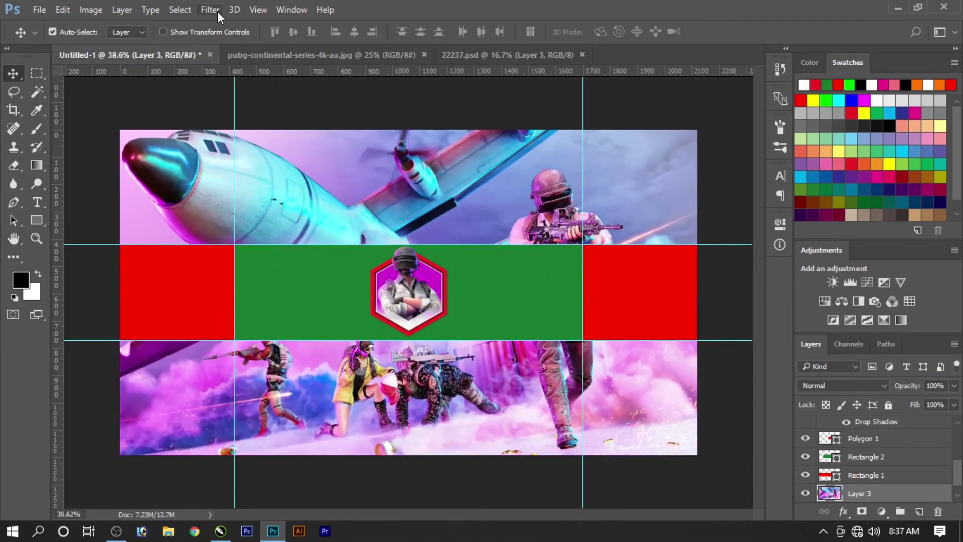
- Blur the battle-scene background with an 18 px Gaussian Blur and fit the banner on screen
{"action": "left_click", "coordinate": [218, 11]}
{"action": "mouse_move", "coordinate": [217, 164]}
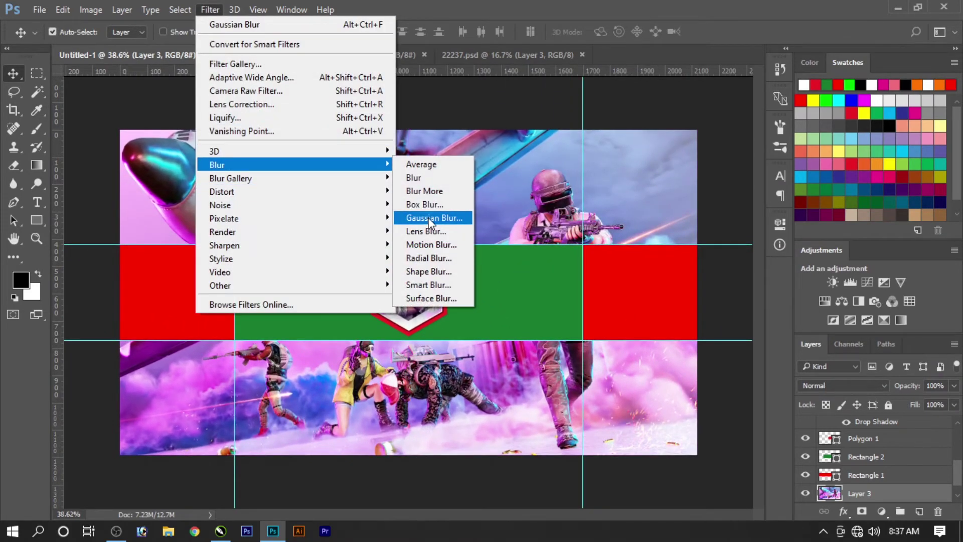
{"action": "left_click", "coordinate": [430, 218]}
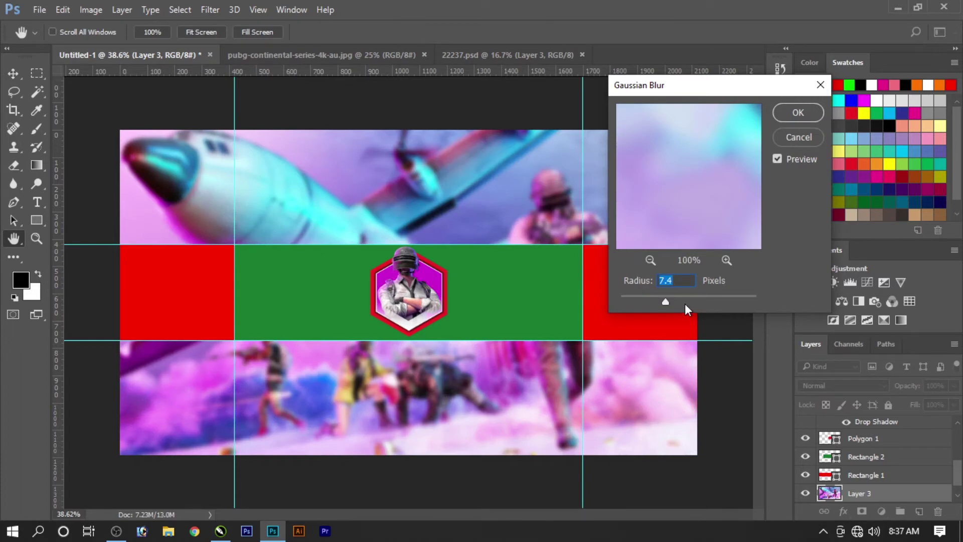
{"action": "left_click", "coordinate": [685, 302]}
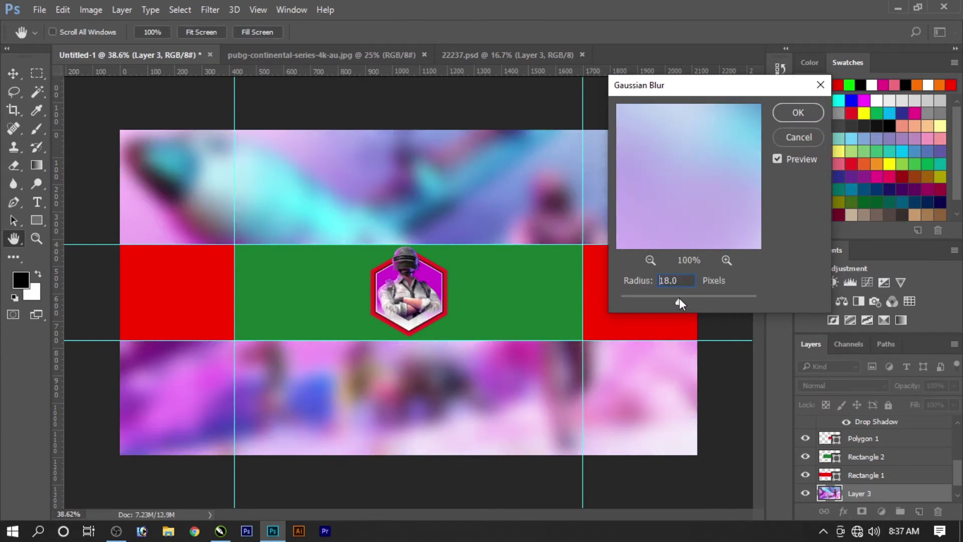
{"action": "left_click", "coordinate": [786, 118]}
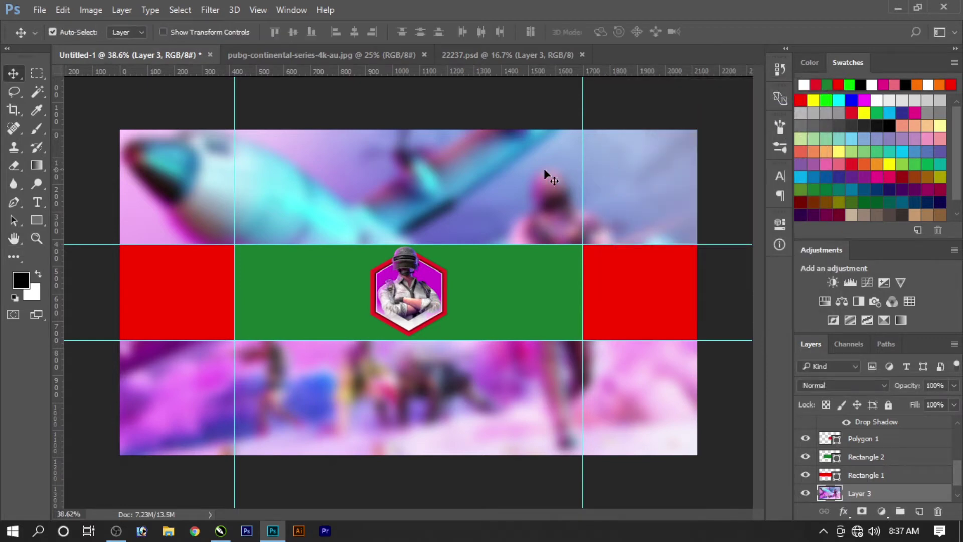
{"action": "right_click", "coordinate": [347, 197]}
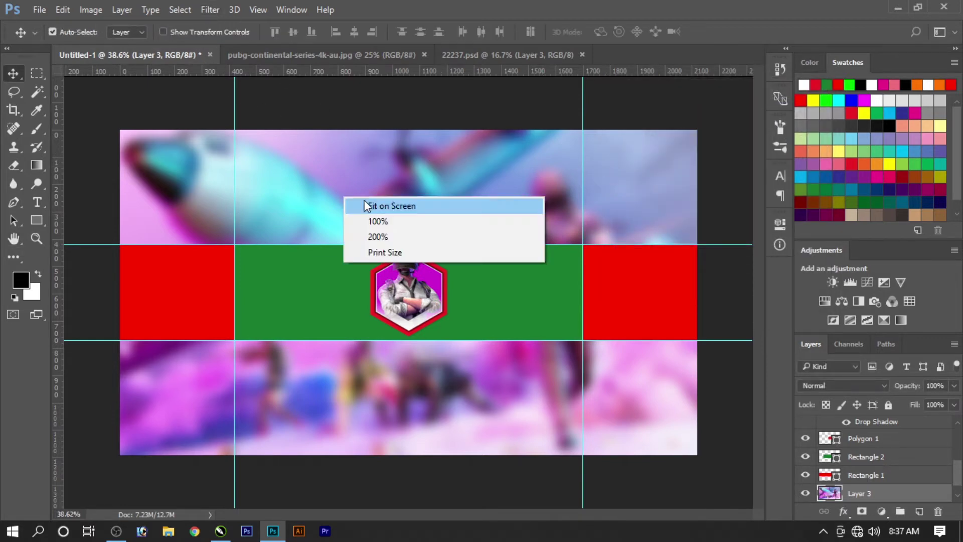
{"action": "left_click", "coordinate": [373, 204]}
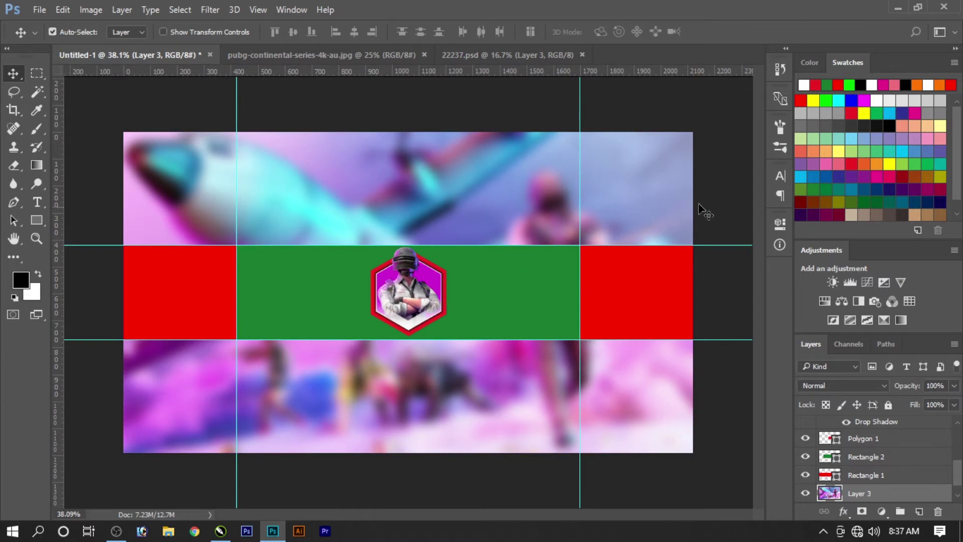
{"action": "left_click", "coordinate": [702, 211]}
- Give Rectangle 1 a gradient overlay with a #960031 left stop, and delete the green Rectangle 2
{"action": "left_click", "coordinate": [638, 324]}
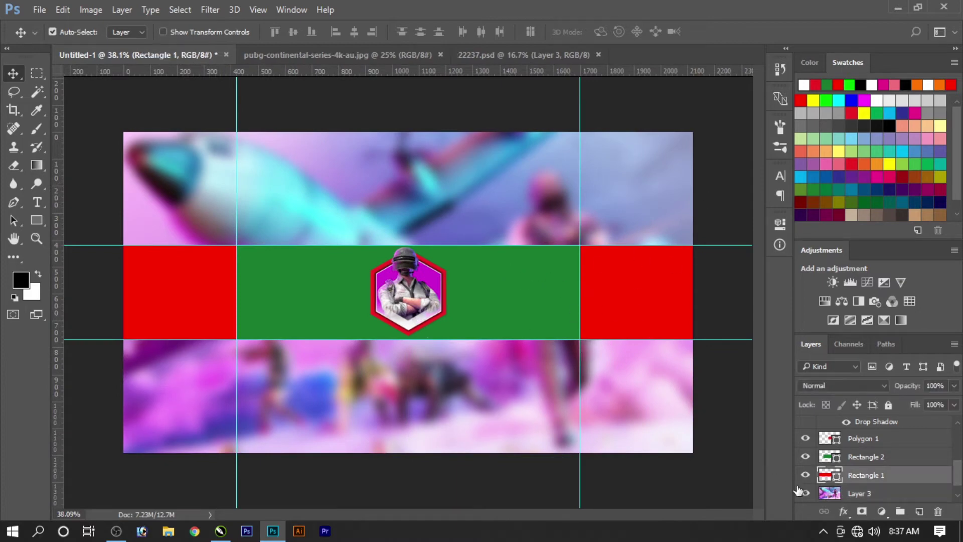
{"action": "left_click", "coordinate": [845, 512]}
{"action": "left_click", "coordinate": [863, 456]}
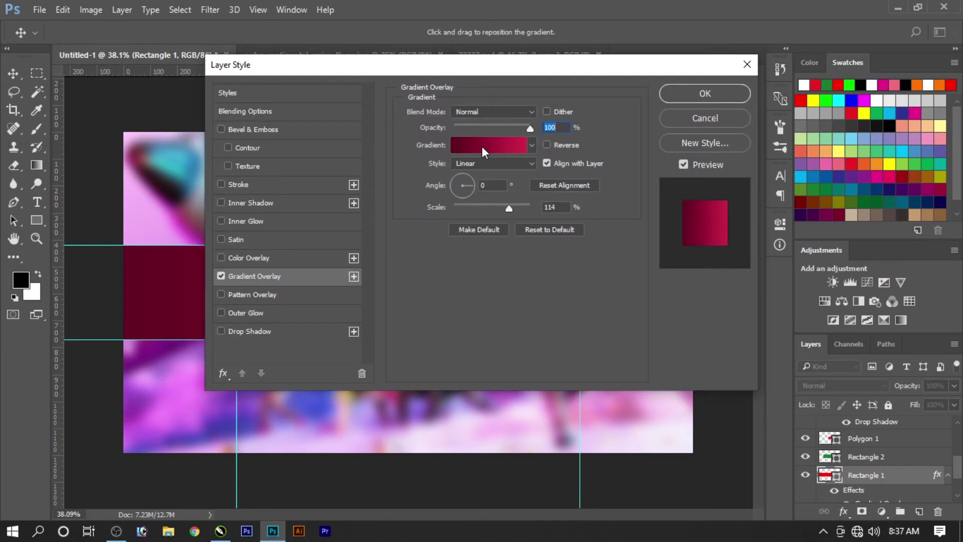
{"action": "left_click", "coordinate": [469, 146]}
{"action": "double_click", "coordinate": [616, 317]}
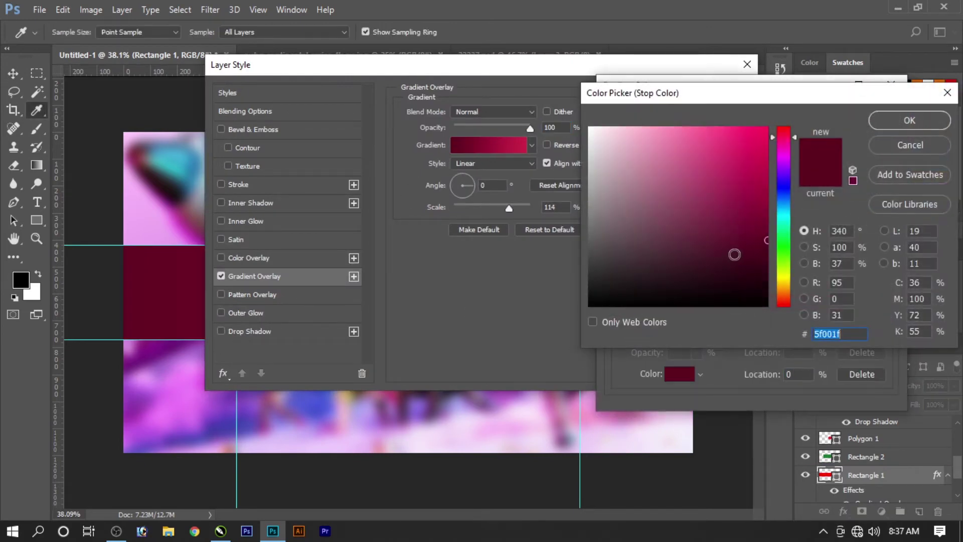
{"action": "left_click_drag", "start_coordinate": [734, 254], "coordinate": [782, 205]}
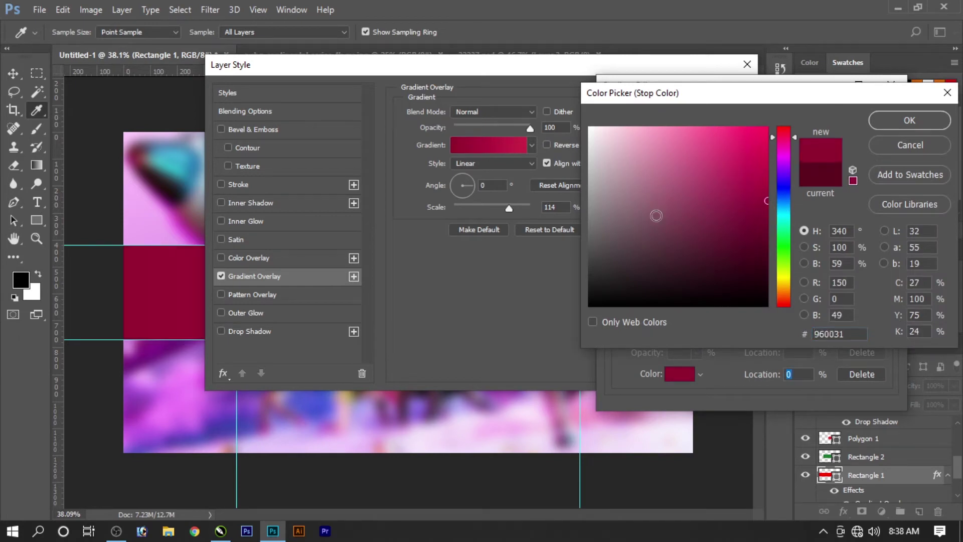
{"action": "key", "text": "Return"}
{"action": "key", "text": "Return"}
{"action": "left_click_drag", "start_coordinate": [534, 70], "coordinate": [832, 50]}
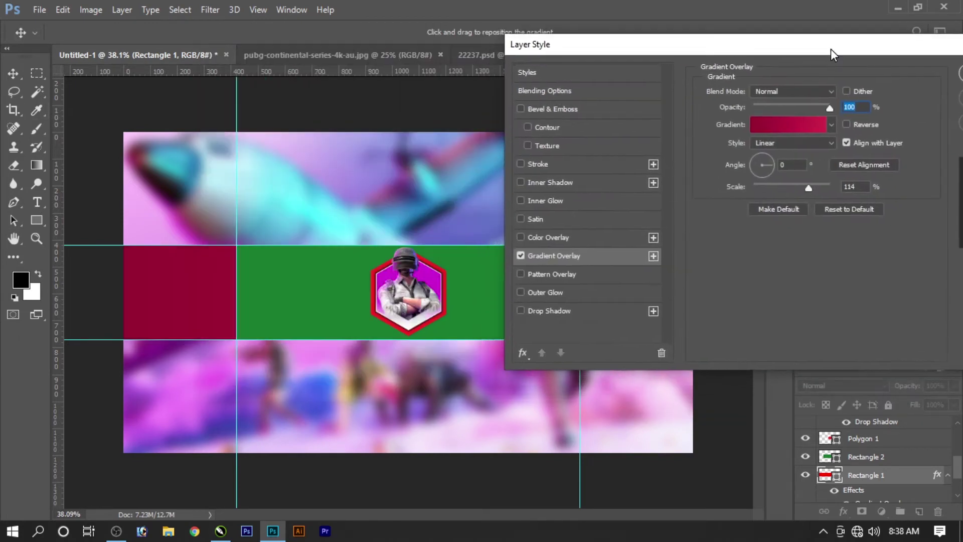
{"action": "key", "text": "Return"}
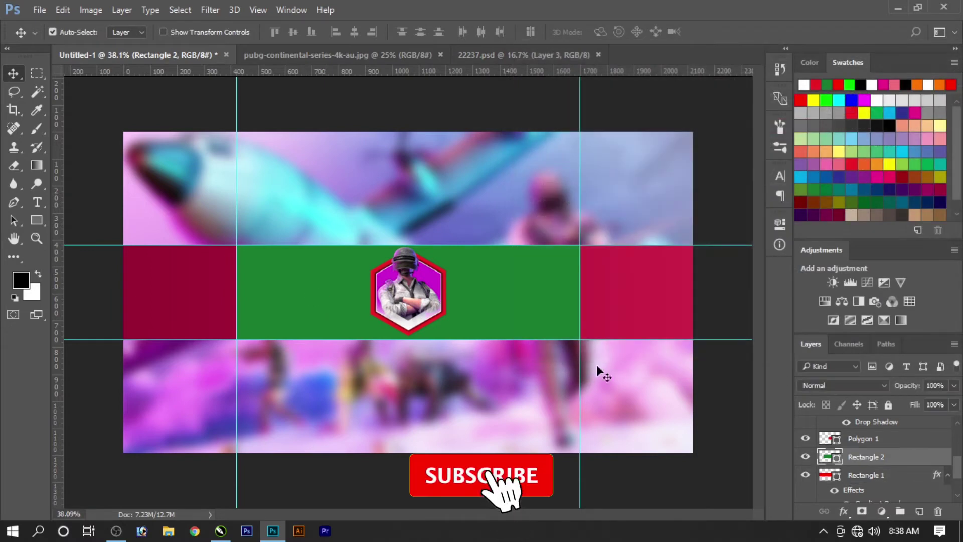
{"action": "key", "text": "Delete"}
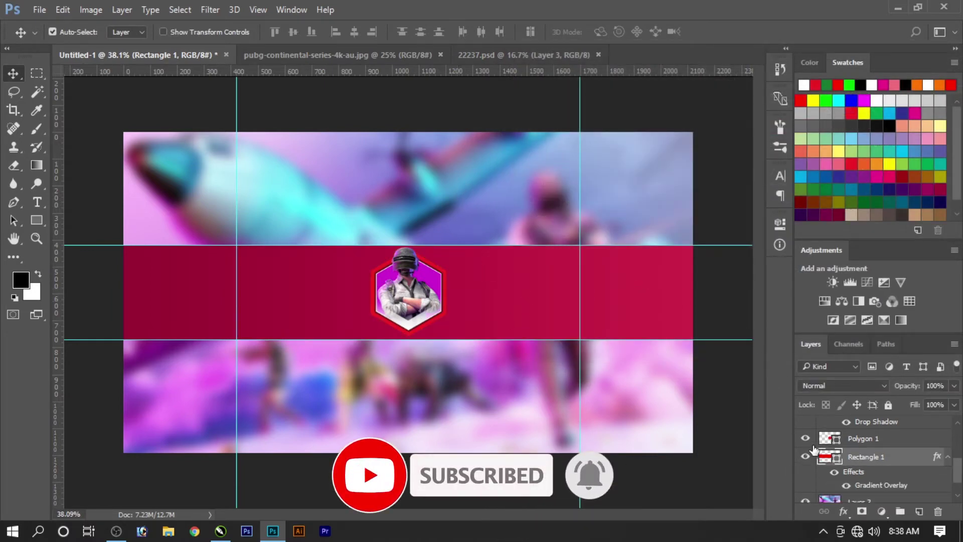
- Drag the PUBG image into the banner as a new layer at 50% opacity
{"action": "left_click", "coordinate": [358, 50]}
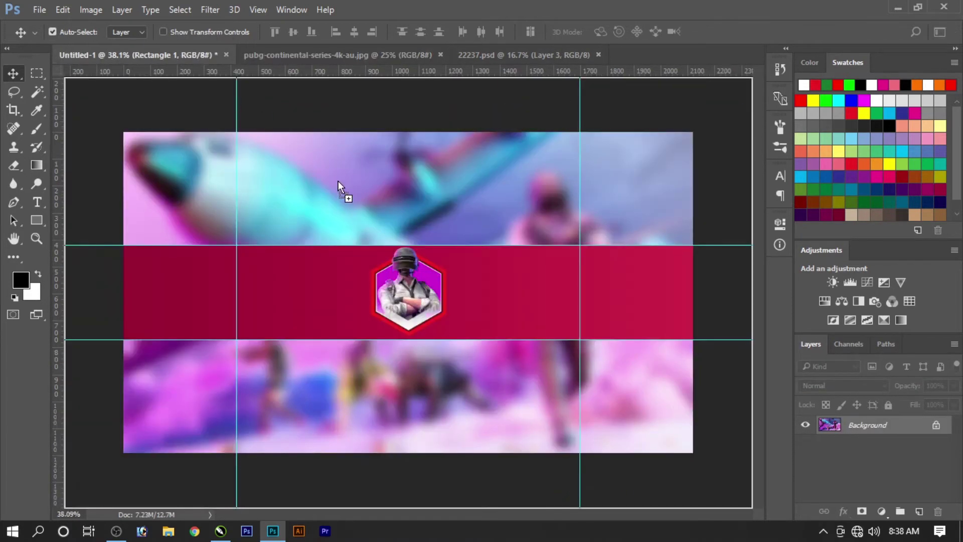
{"action": "left_click_drag", "start_coordinate": [170, 61], "coordinate": [355, 185]}
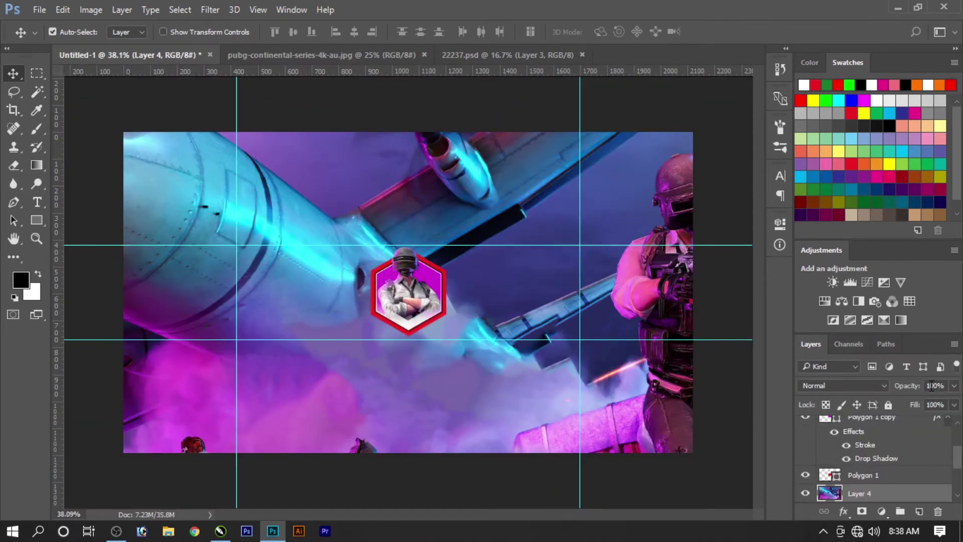
{"action": "type", "text": "50"}
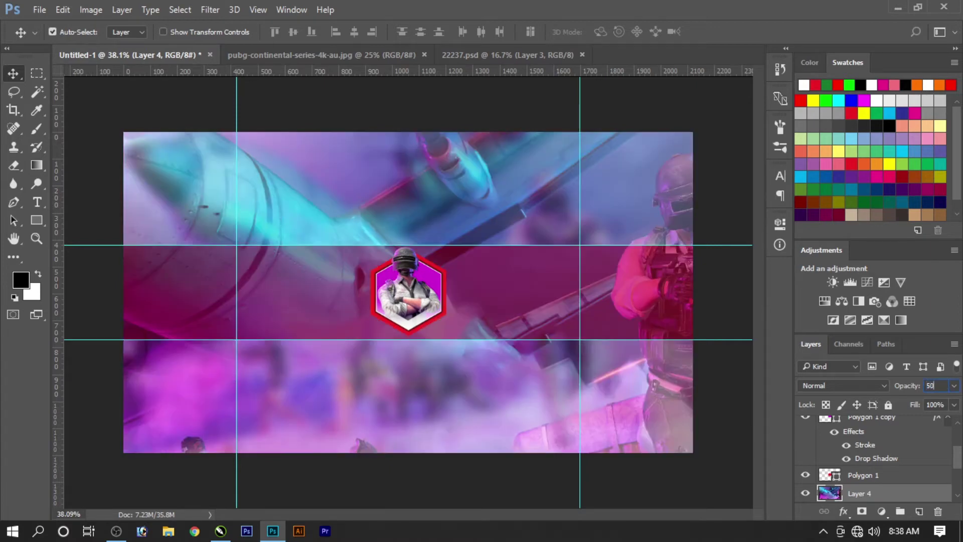
- Scale the PUBG layer to about 40% and move it over the band's right half
{"action": "key", "text": "ctrl+t"}
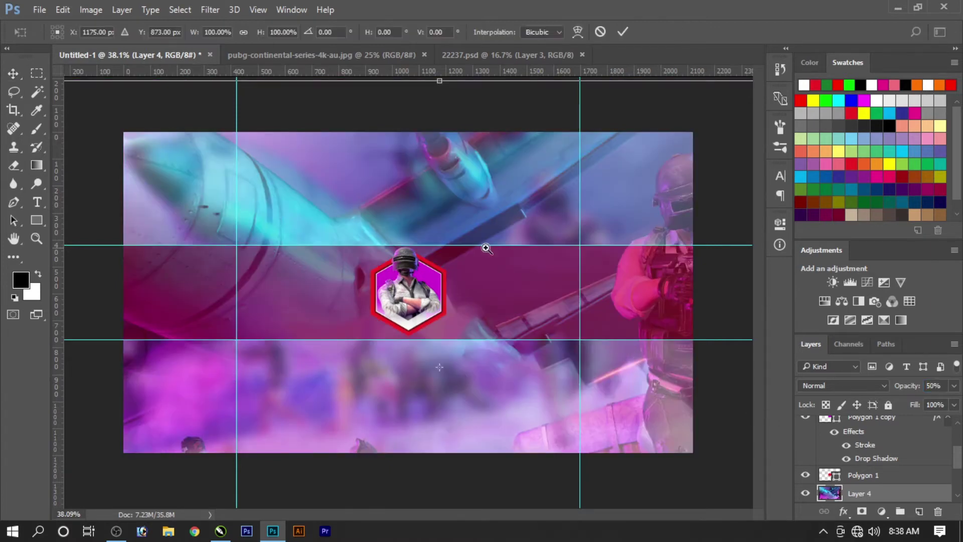
{"action": "scroll", "coordinate": [499, 285], "scroll_direction": "down", "scroll_amount": 2, "text": "alt"}
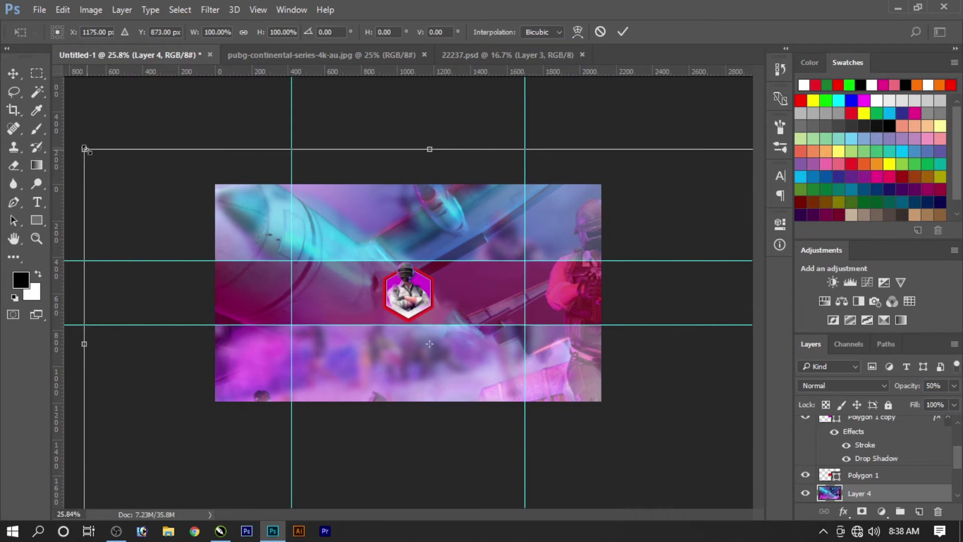
{"action": "left_click_drag", "start_coordinate": [85, 149], "coordinate": [293, 267]}
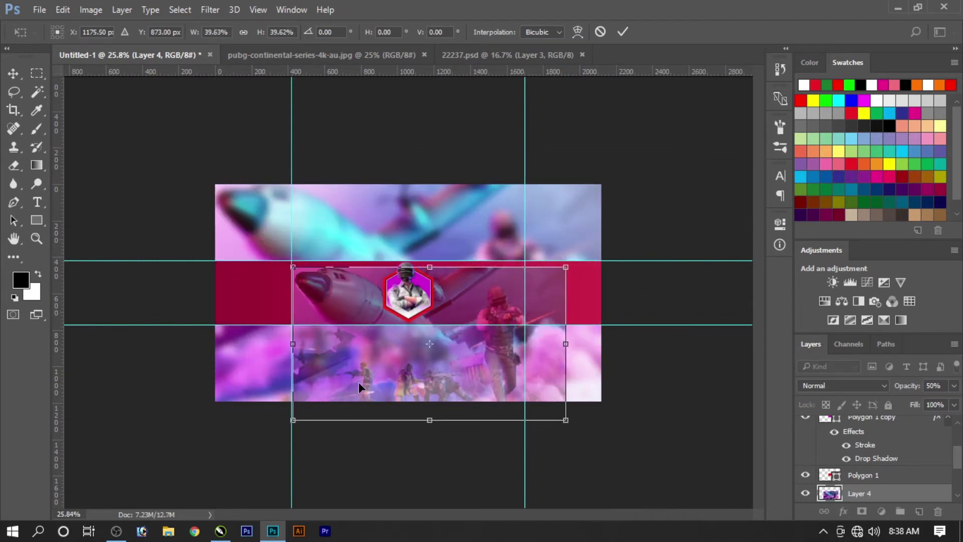
{"action": "left_click_drag", "start_coordinate": [359, 381], "coordinate": [485, 286]}
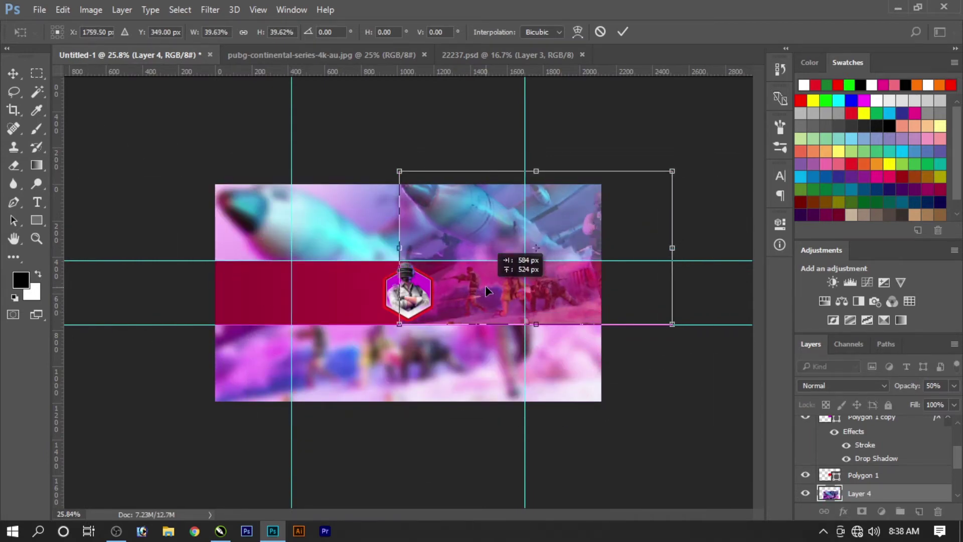
{"action": "left_click_drag", "start_coordinate": [485, 290], "coordinate": [489, 303]}
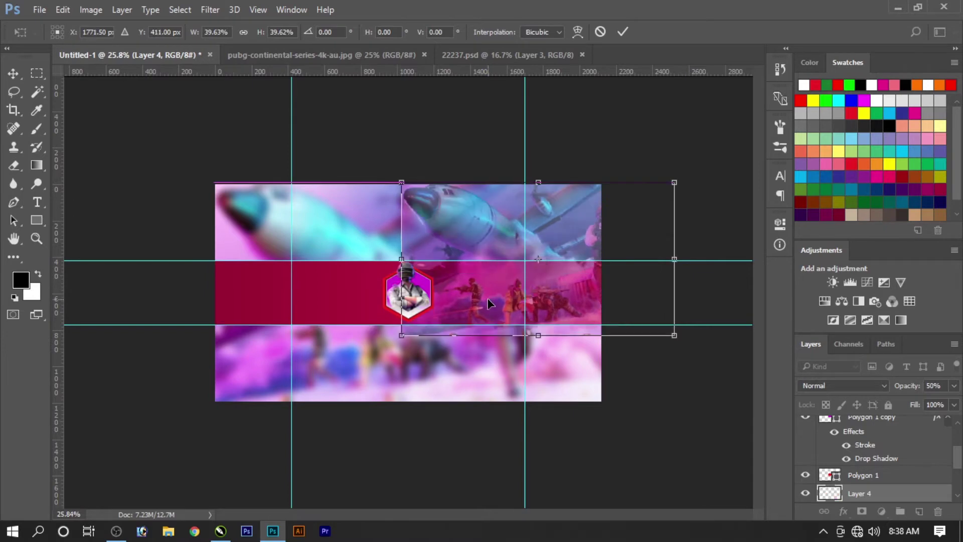
- Nudge the scaled PUBG image into its final position and commit the transform
{"action": "key", "text": "shift+Up"}
{"action": "key", "text": "shift+Up"}
{"action": "key", "text": "shift+Up"}
{"action": "key", "text": "shift+Up"}
{"action": "key", "text": "shift+Right"}
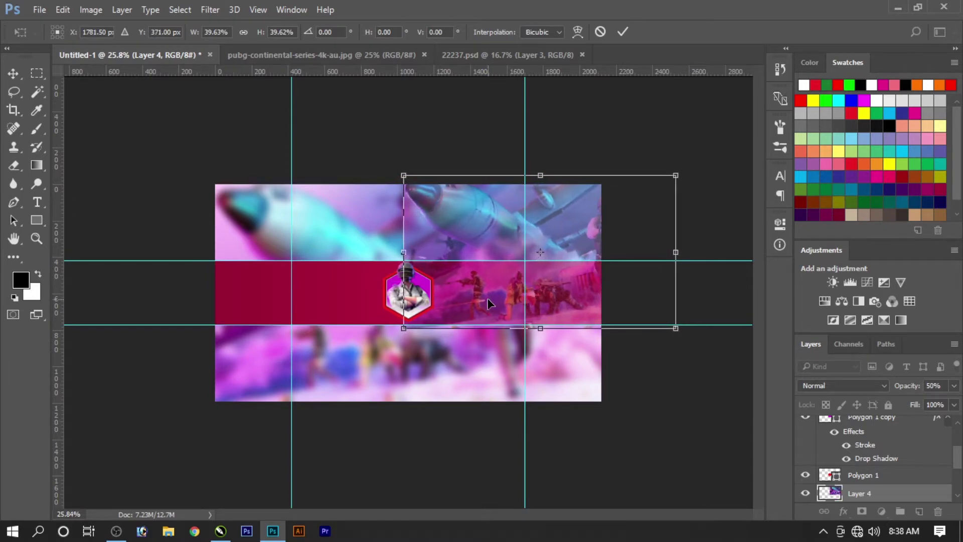
{"action": "key", "text": "shift+Right"}
{"action": "key", "text": "shift+Right"}
{"action": "key", "text": "shift+Right"}
{"action": "key", "text": "shift+Right"}
{"action": "key", "text": "shift+Right"}
{"action": "key", "text": "Down"}
{"action": "key", "text": "Down"}
{"action": "key", "text": "Down"}
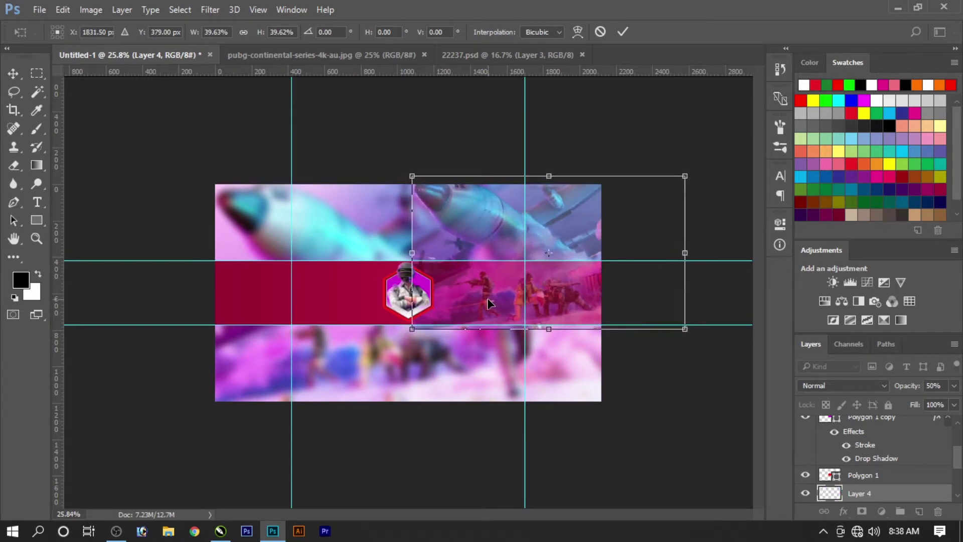
{"action": "key", "text": "Down"}
{"action": "key", "text": "Down"}
{"action": "key", "text": "Down"}
{"action": "key", "text": "Left"}
{"action": "key", "text": "Left"}
{"action": "key", "text": "Left"}
{"action": "key", "text": "Left"}
{"action": "key", "text": "Left"}
{"action": "key", "text": "Left"}
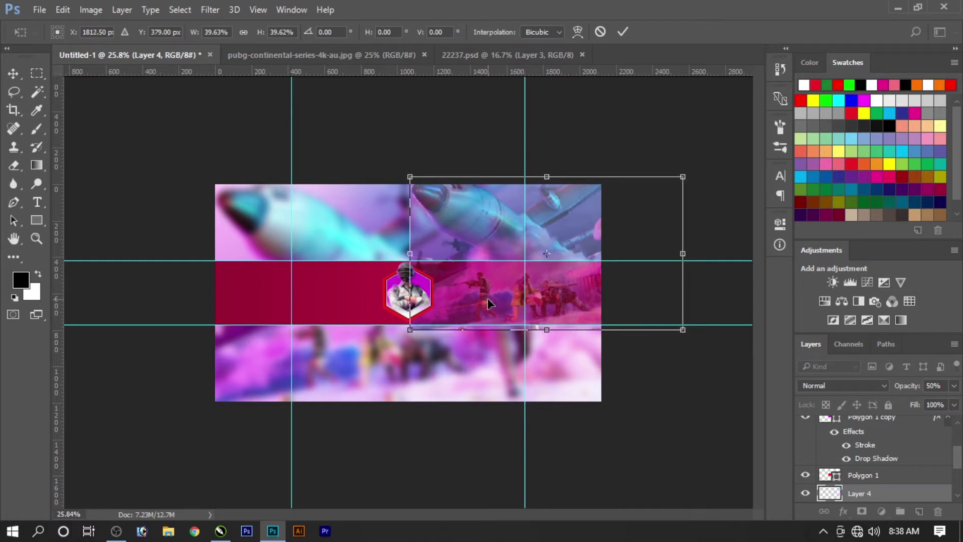
{"action": "key", "text": "Left"}
{"action": "key", "text": "Left"}
{"action": "key", "text": "Left"}
{"action": "key", "text": "Return"}
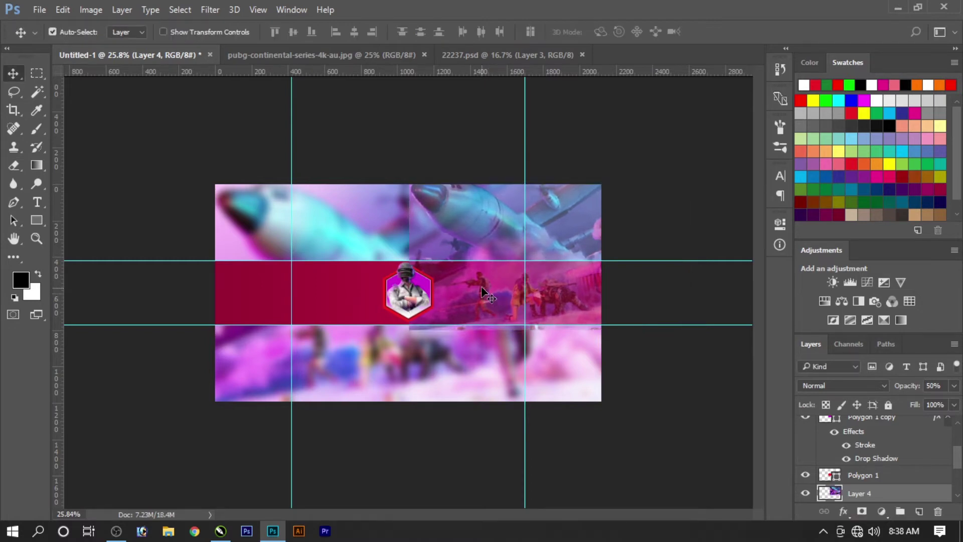
{"action": "scroll", "coordinate": [493, 301], "scroll_direction": "up", "scroll_amount": 2}
{"action": "key", "text": "ctrl"}
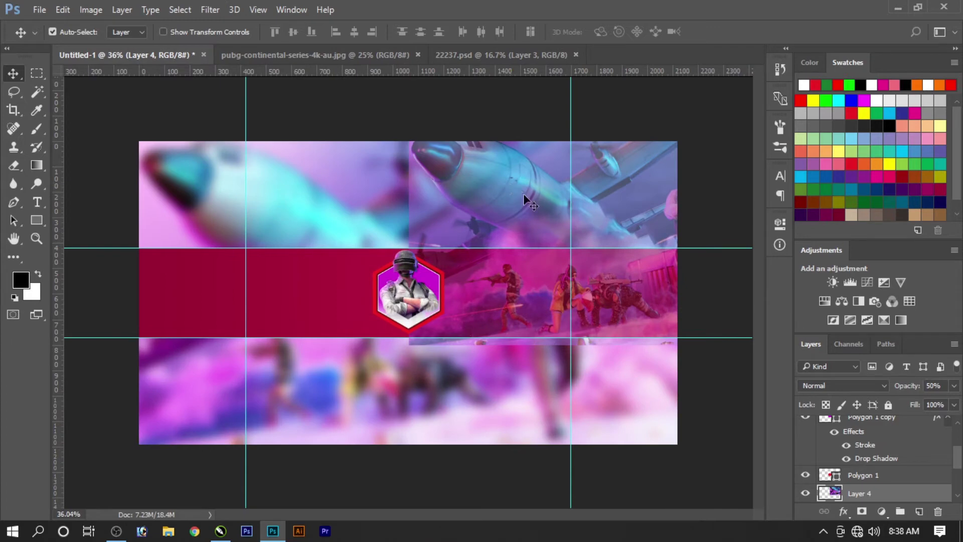
- Duplicate the PUBG image onto the banner's left side, flipped horizontally and slightly enlarged
{"action": "left_click_drag", "start_coordinate": [596, 195], "coordinate": [173, 285]}
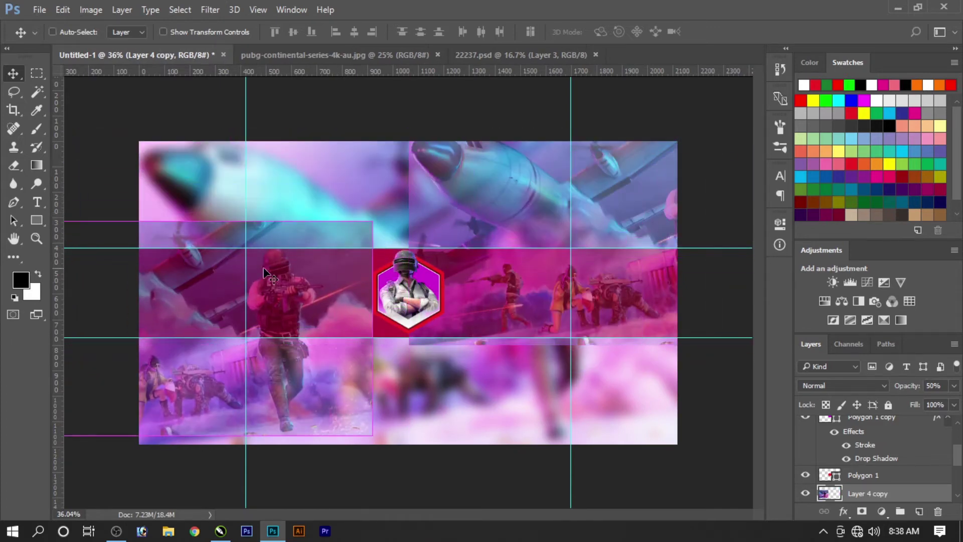
{"action": "key", "text": "ctrl+t"}
{"action": "right_click", "coordinate": [322, 257]}
{"action": "left_click", "coordinate": [374, 467]}
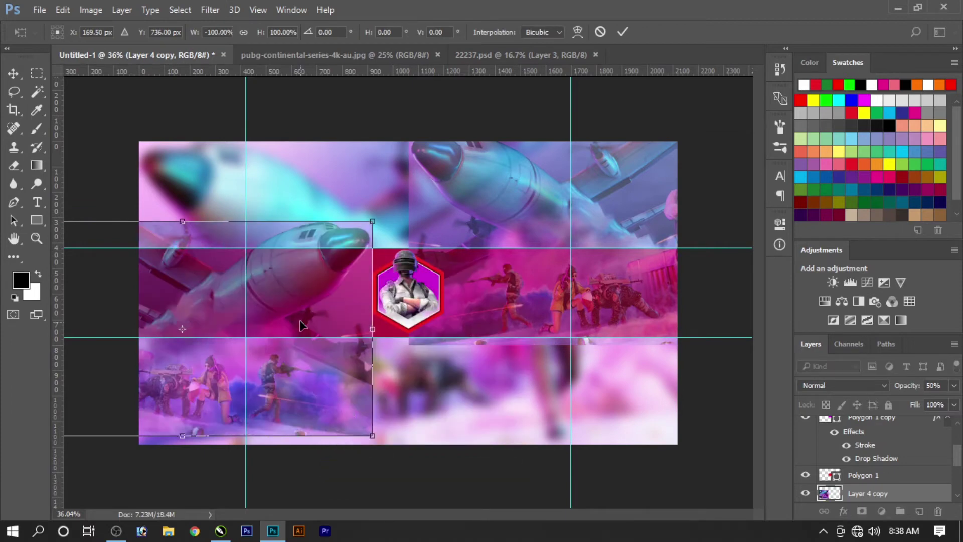
{"action": "mouse_move", "coordinate": [333, 333]}
{"action": "left_mouse_down"}
{"action": "mouse_move", "coordinate": [402, 344]}
{"action": "mouse_move", "coordinate": [407, 321]}
{"action": "mouse_move", "coordinate": [414, 339]}
{"action": "left_mouse_up"}
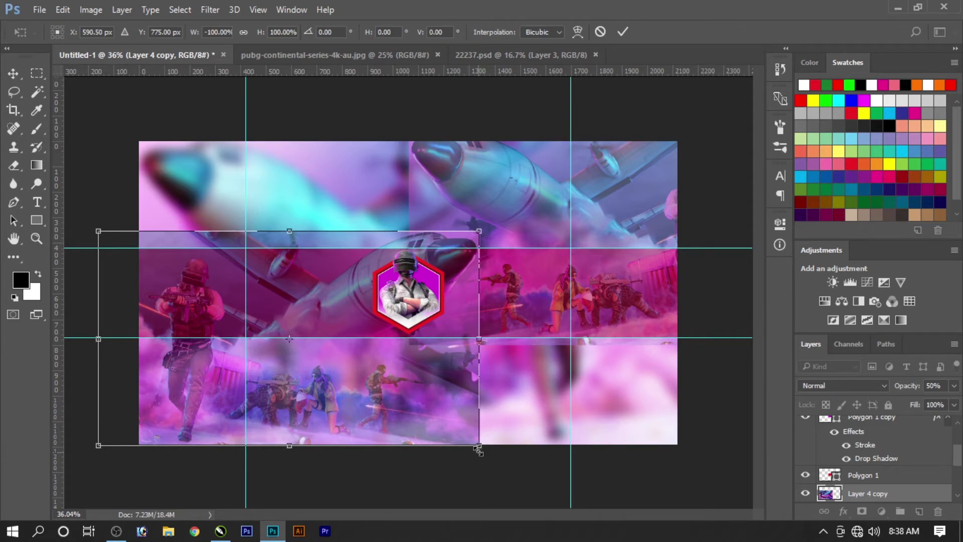
{"action": "left_click_drag", "start_coordinate": [479, 446], "coordinate": [487, 455]}
{"action": "key", "text": "Return"}
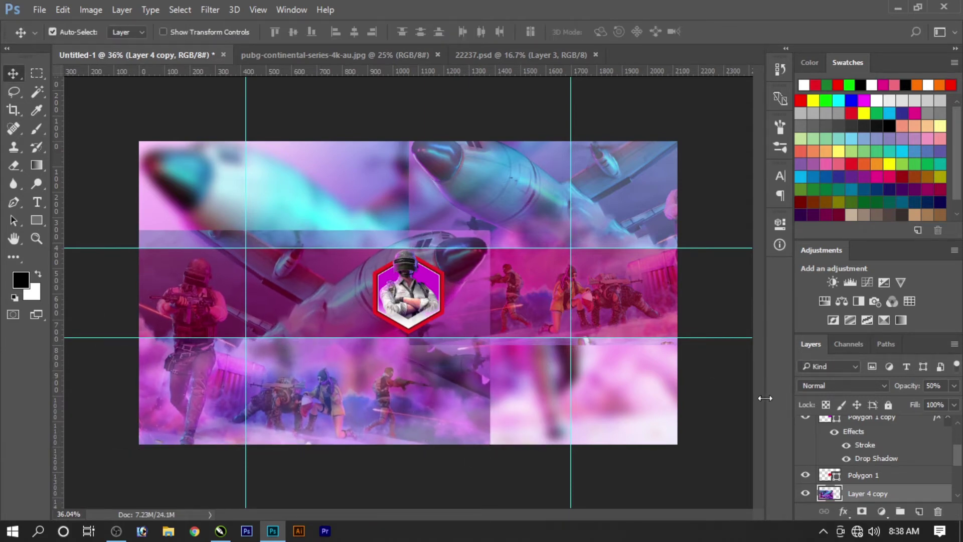
- Paste the image into the crimson band's selection as a new plane layer, and delete the translucent bottom-left copy
{"action": "right_click", "coordinate": [533, 287]}
{"action": "left_click", "coordinate": [557, 315]}
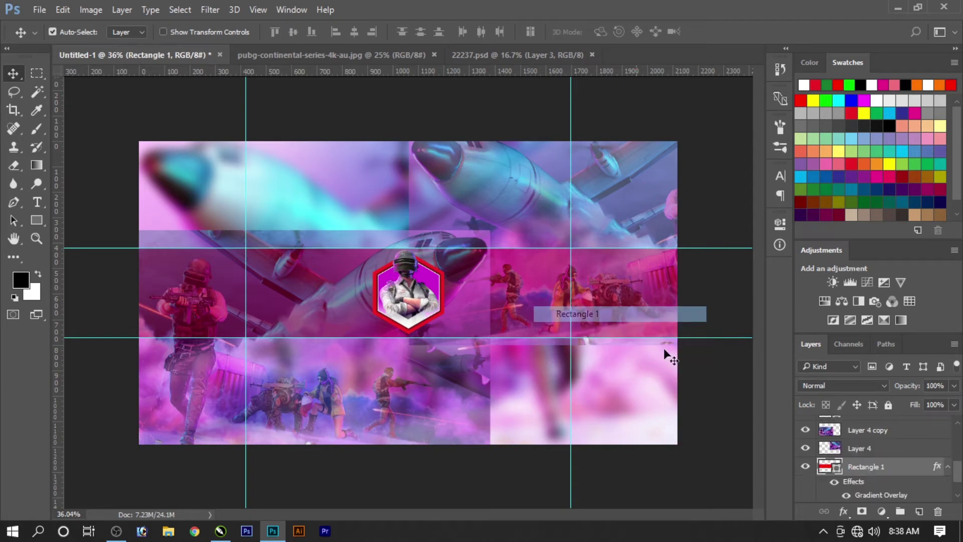
{"action": "left_click", "coordinate": [826, 467], "text": "ctrl"}
{"action": "key", "text": "ctrl+shift+alt+v"}
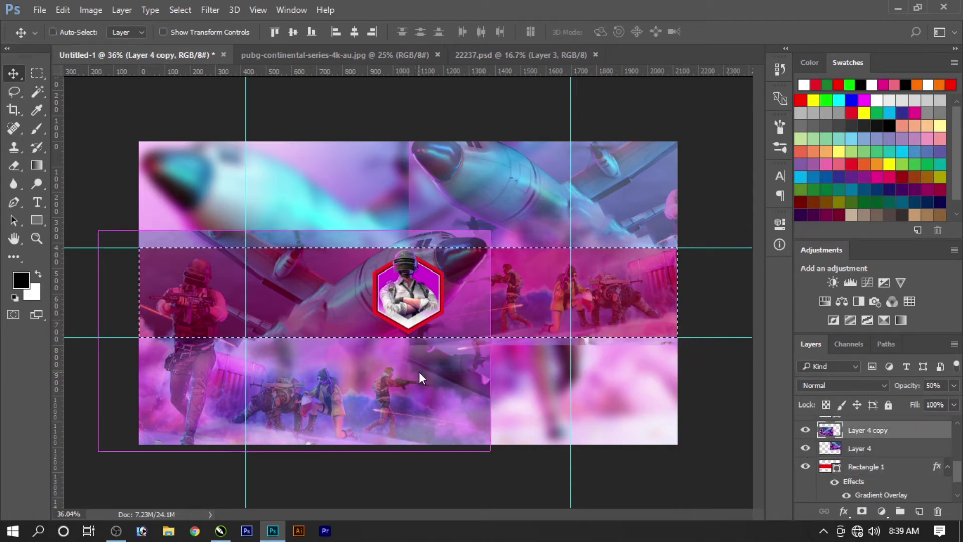
{"action": "mouse_move", "coordinate": [420, 372]}
{"action": "left_mouse_down"}
{"action": "mouse_move", "coordinate": [537, 334]}
{"action": "mouse_move", "coordinate": [395, 218]}
{"action": "left_mouse_up"}
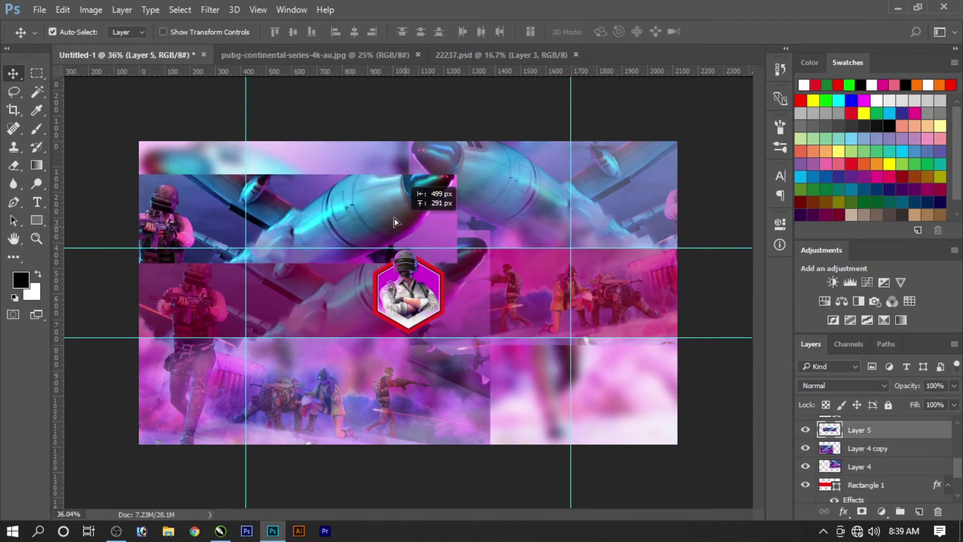
{"action": "left_click", "coordinate": [436, 348]}
{"action": "key", "text": "Delete"}
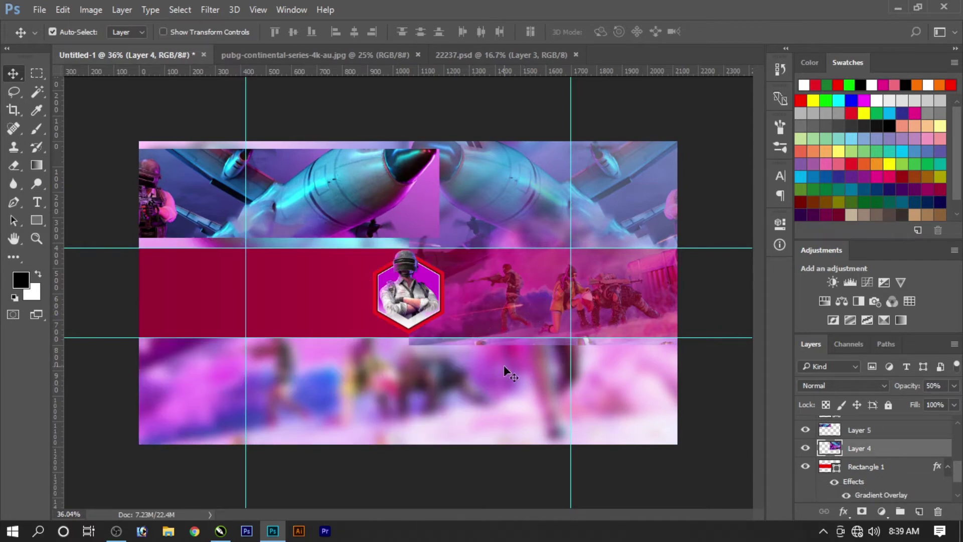
- Copy Layer 4's area inside the band to a new opaque layer and delete the translucent Layer 4
{"action": "left_click", "coordinate": [817, 474], "text": "ctrl"}
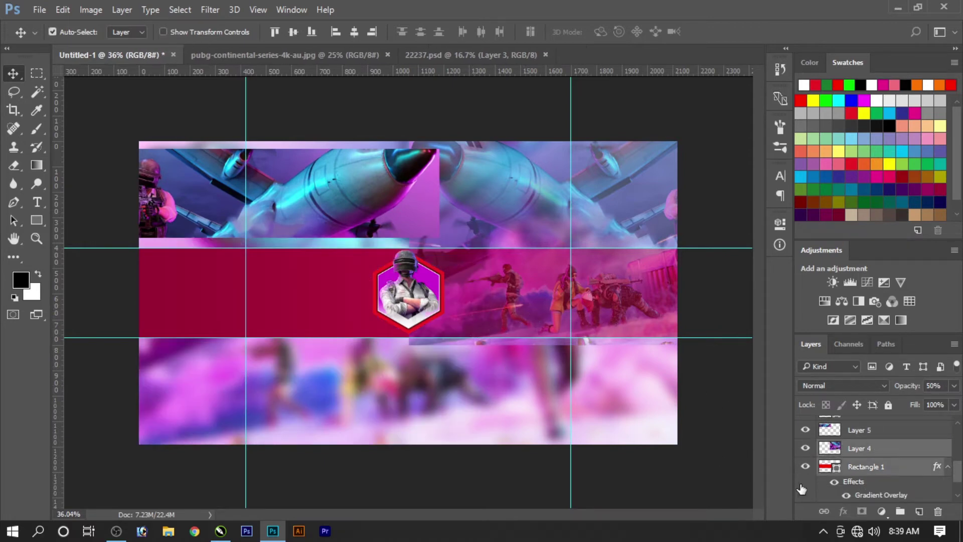
{"action": "left_click", "coordinate": [863, 467]}
{"action": "left_click", "coordinate": [830, 466], "text": "ctrl"}
{"action": "right_click", "coordinate": [608, 303]}
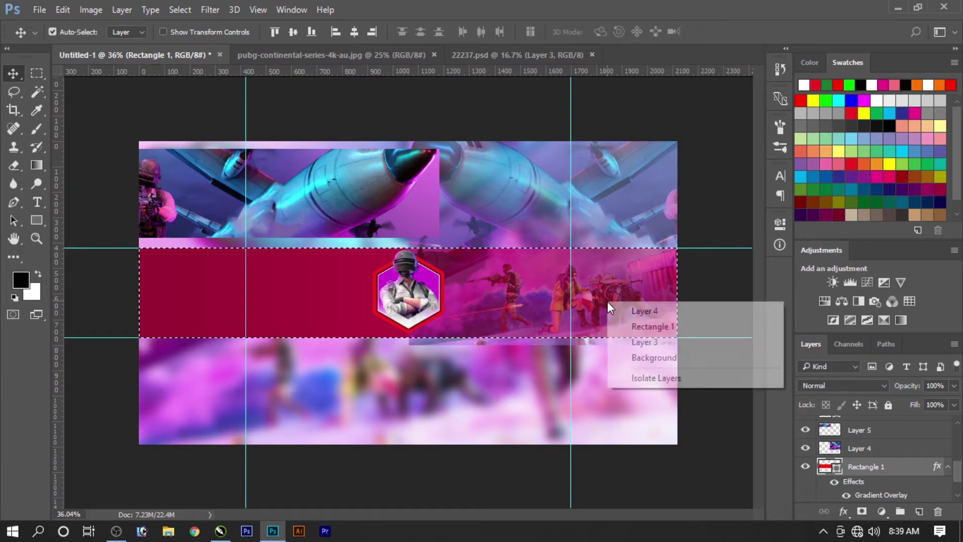
{"action": "left_click", "coordinate": [644, 311]}
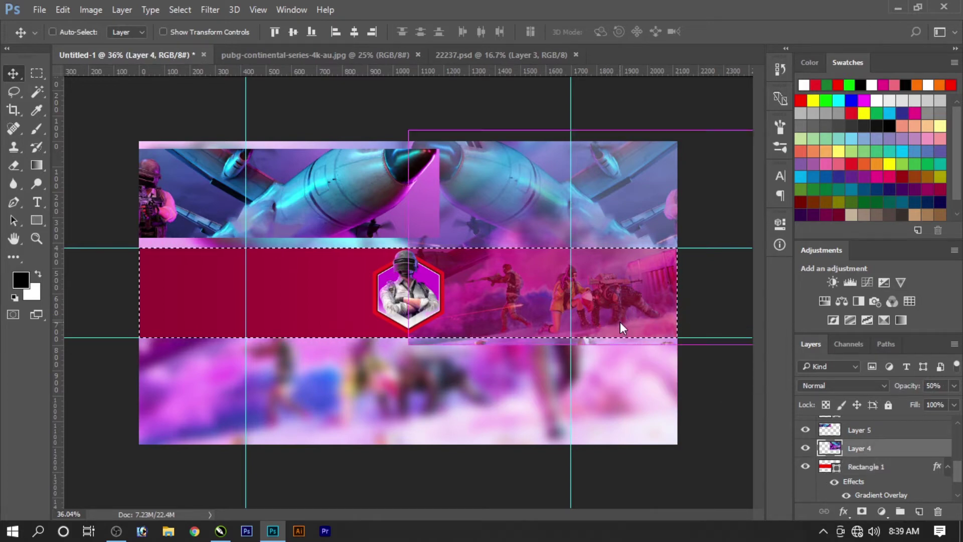
{"action": "key", "text": "ctrl+c"}
{"action": "key", "text": "ctrl+v"}
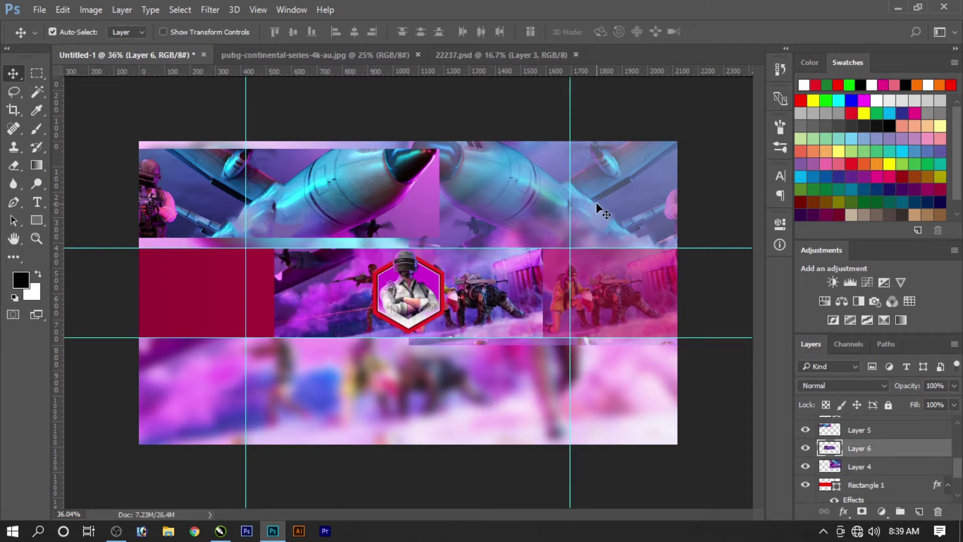
{"action": "left_click", "coordinate": [597, 203]}
{"action": "key", "text": "Delete"}
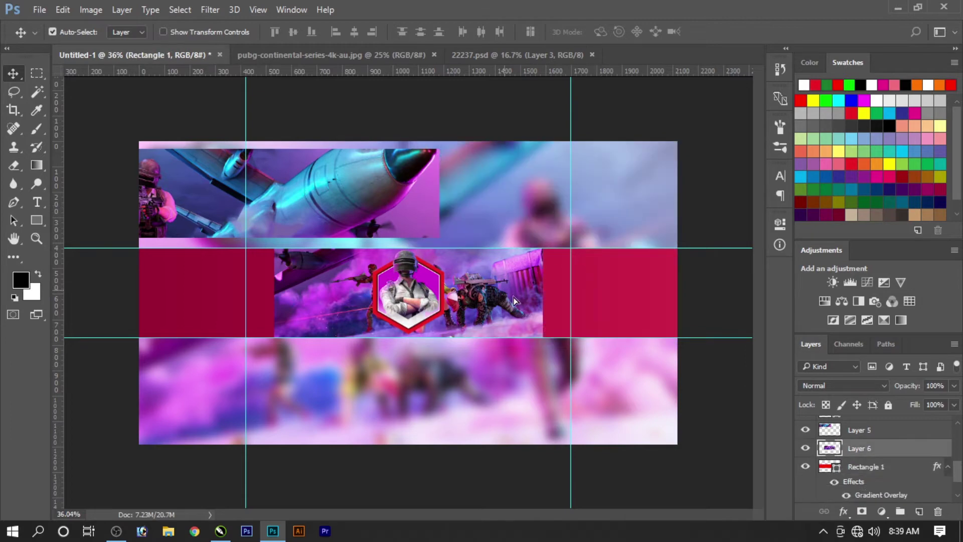
- Slide the soldiers strip 528 px right, fit the plane image into the band below it, and start a slanted Pen path
{"action": "mouse_move", "coordinate": [541, 295]}
{"action": "left_mouse_down"}
{"action": "mouse_move", "coordinate": [625, 302]}
{"action": "mouse_move", "coordinate": [640, 294]}
{"action": "left_mouse_up"}
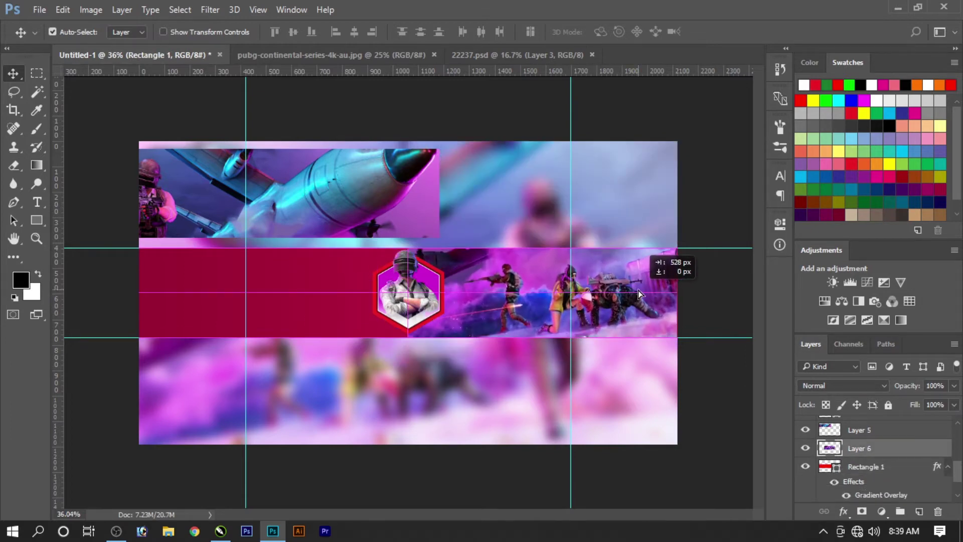
{"action": "left_click_drag", "start_coordinate": [297, 188], "coordinate": [356, 291]}
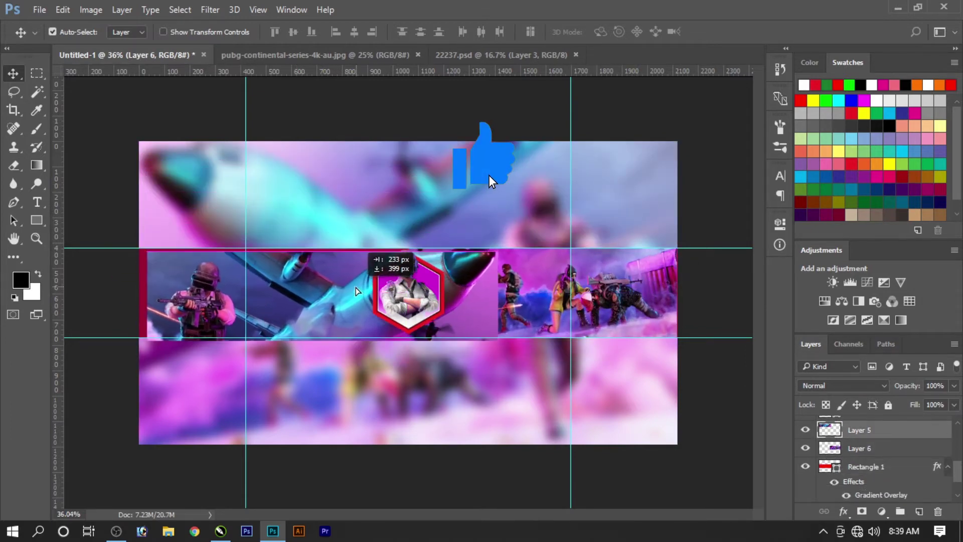
{"action": "left_click_drag", "start_coordinate": [356, 291], "coordinate": [365, 288]}
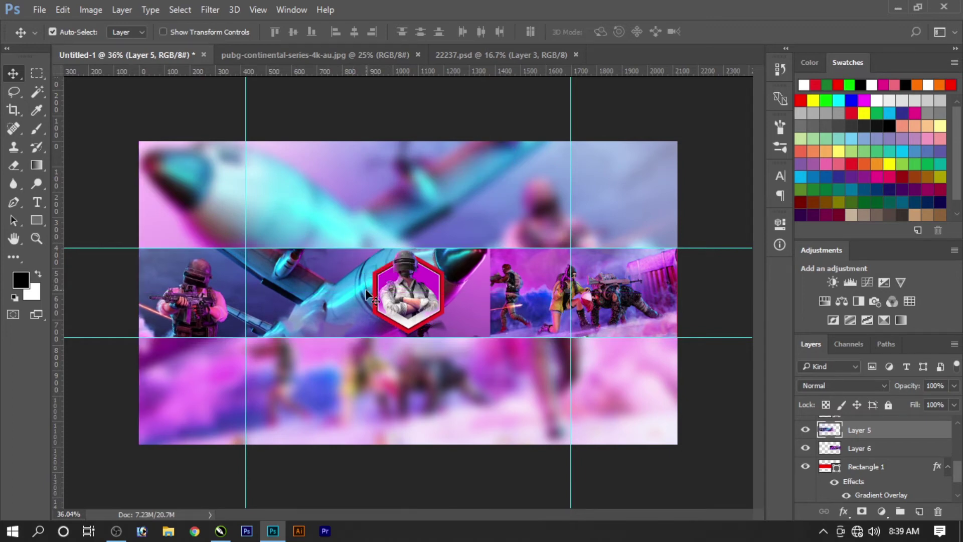
{"action": "key", "text": "ctrl+bracketleft"}
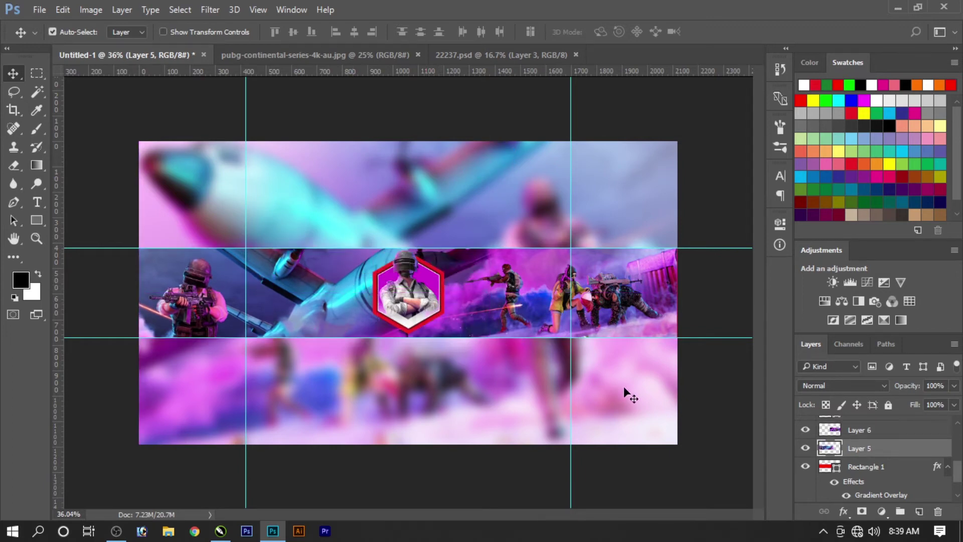
{"action": "left_click", "coordinate": [694, 381]}
{"action": "left_click", "coordinate": [499, 311]}
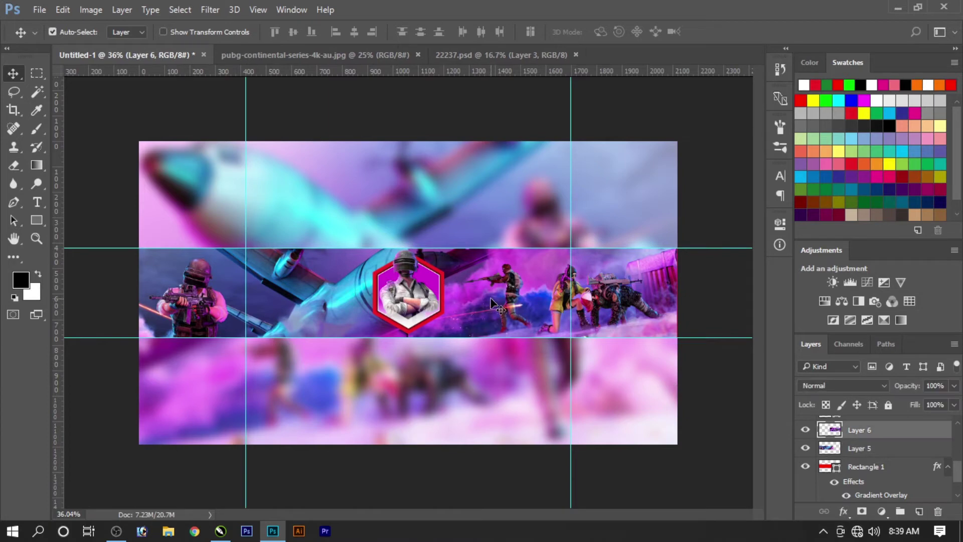
{"action": "key", "text": "p"}
{"action": "left_click_drag", "start_coordinate": [451, 336], "coordinate": [446, 352]}
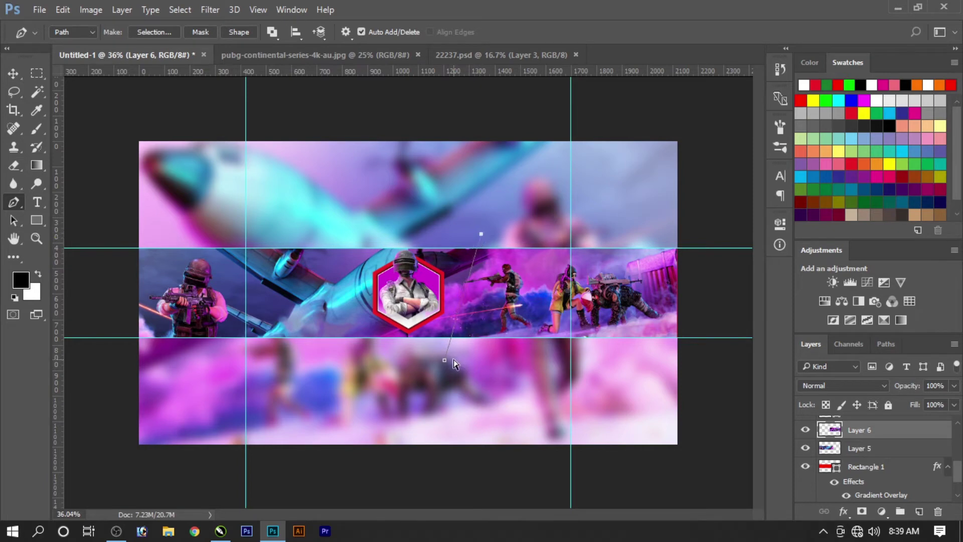
- Close the slanted path, turn it into a selection, and erase the soldiers image inside it
{"action": "left_click_drag", "start_coordinate": [447, 362], "coordinate": [449, 371]}
{"action": "left_click", "coordinate": [366, 221]}
{"action": "right_click", "coordinate": [461, 299]}
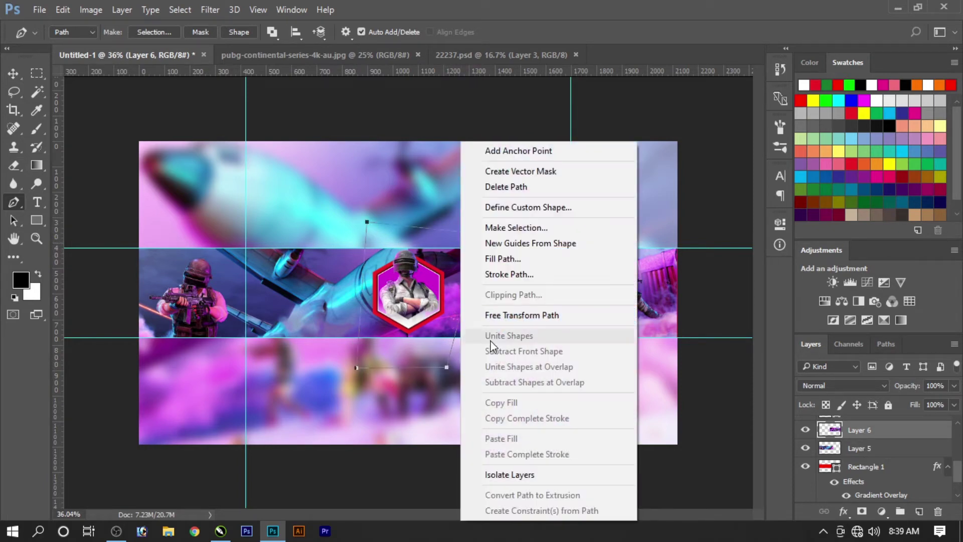
{"action": "left_click", "coordinate": [525, 228]}
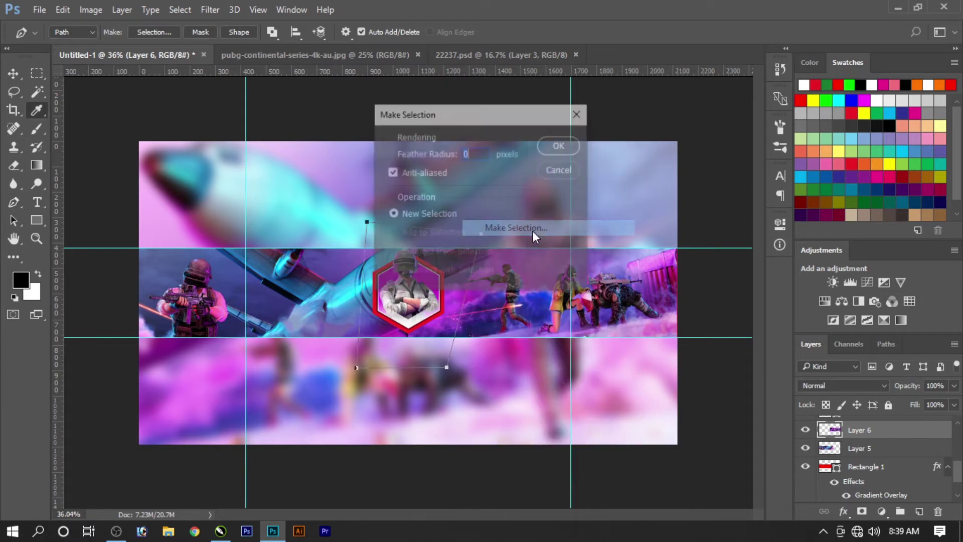
{"action": "left_click", "coordinate": [547, 146]}
{"action": "key", "text": "c"}
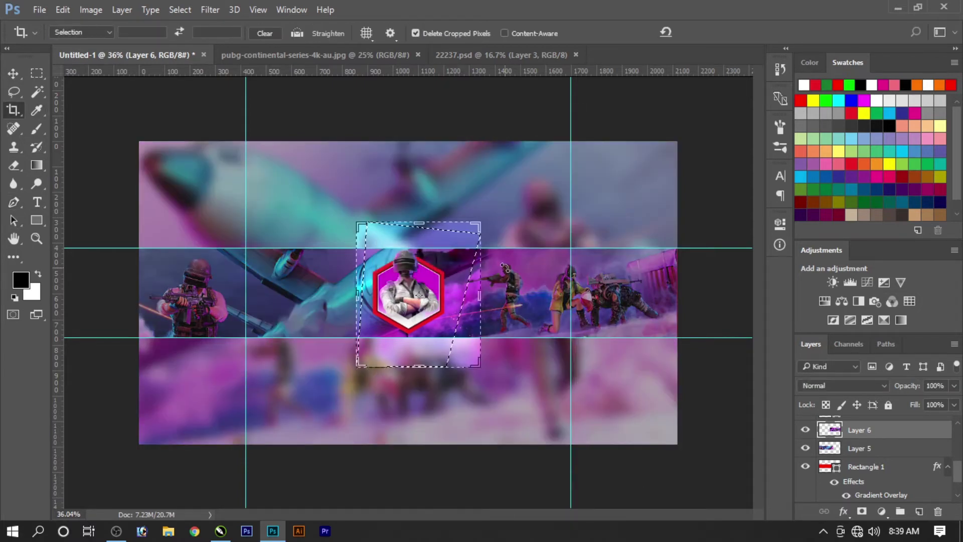
{"action": "key", "text": "Escape"}
{"action": "key", "text": "v"}
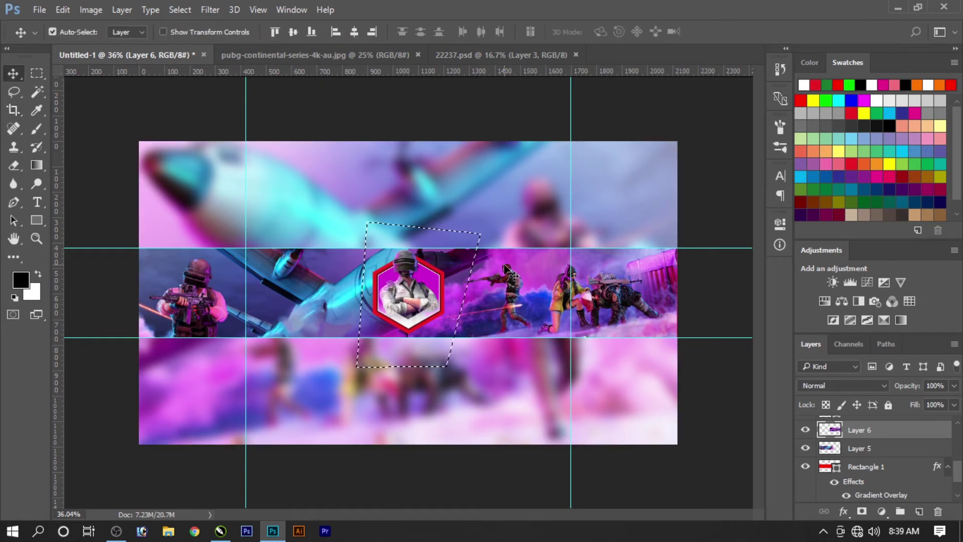
{"action": "key", "text": "Delete"}
{"action": "key", "text": "ctrl+d"}
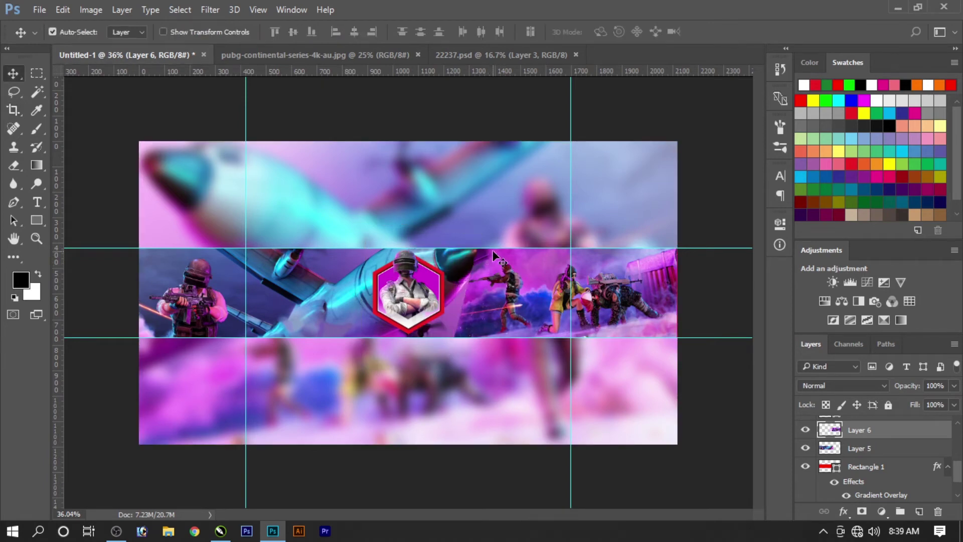
- On the plane layer, draw a closed slanted Pen shape reaching toward the hexagon
{"action": "scroll", "coordinate": [407, 291], "scroll_direction": "up", "scroll_amount": 1}
{"action": "left_click", "coordinate": [325, 290]}
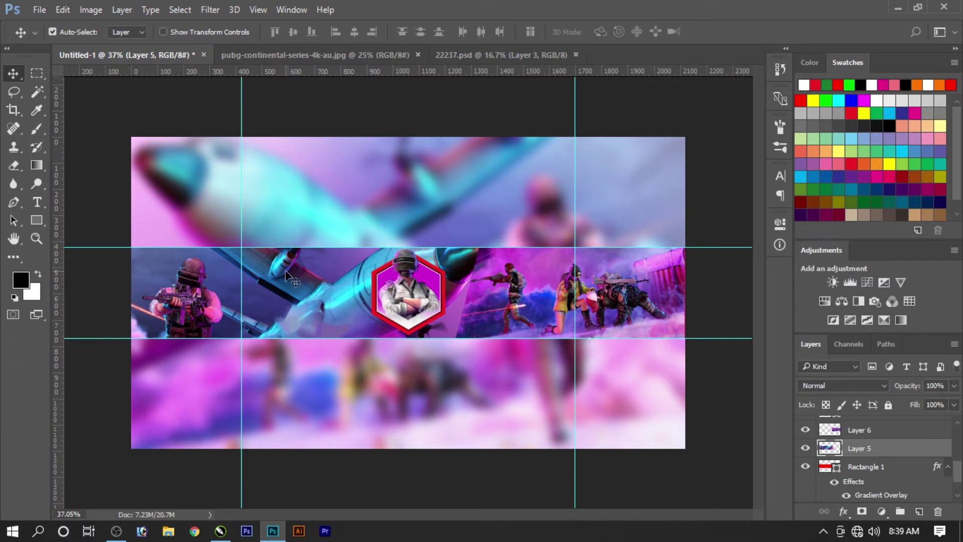
{"action": "key", "text": "p"}
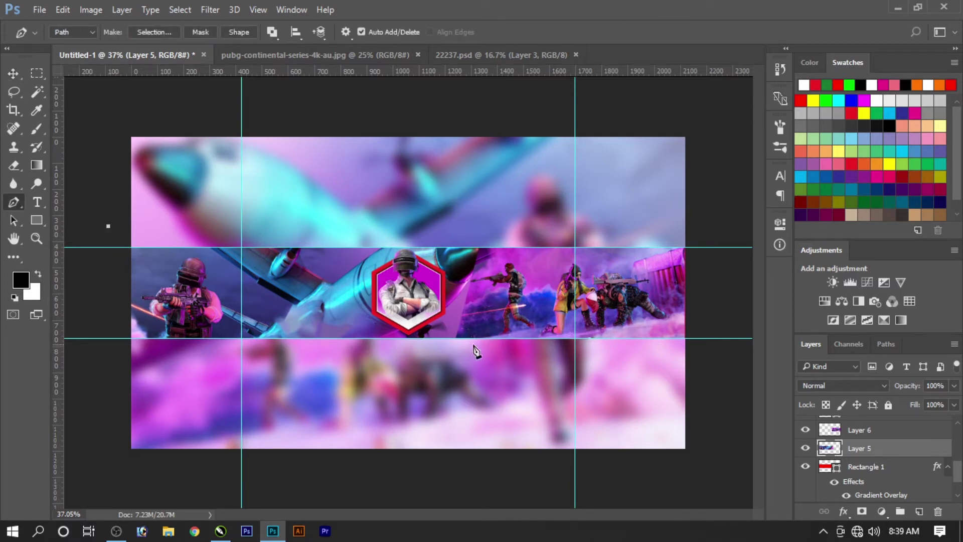
{"action": "left_click", "coordinate": [477, 339]}
{"action": "left_click_drag", "start_coordinate": [477, 344], "coordinate": [479, 353]}
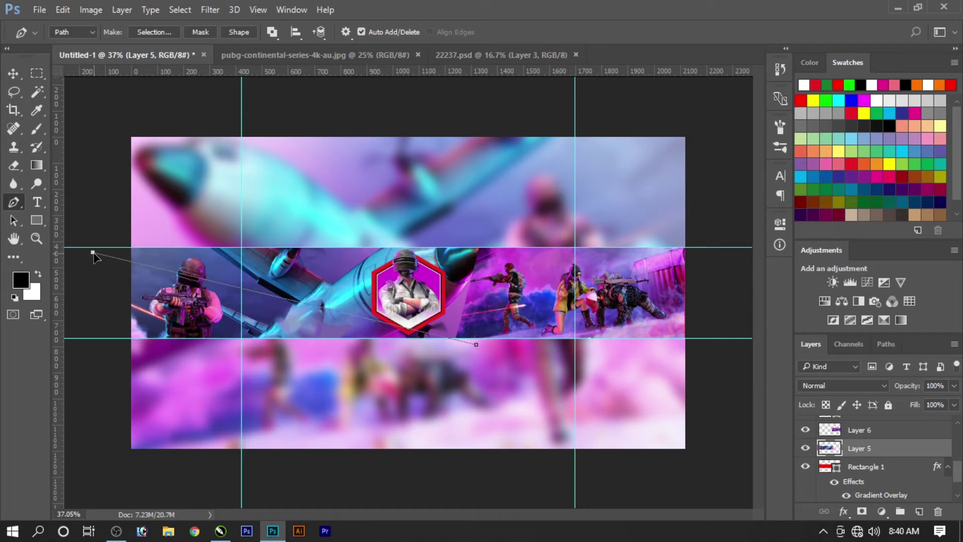
{"action": "left_click", "coordinate": [115, 389]}
{"action": "left_click", "coordinate": [93, 252]}
- Convert the slanted shape to a selection, paste the area as a new layer, and move it into the band
{"action": "right_click", "coordinate": [234, 230]}
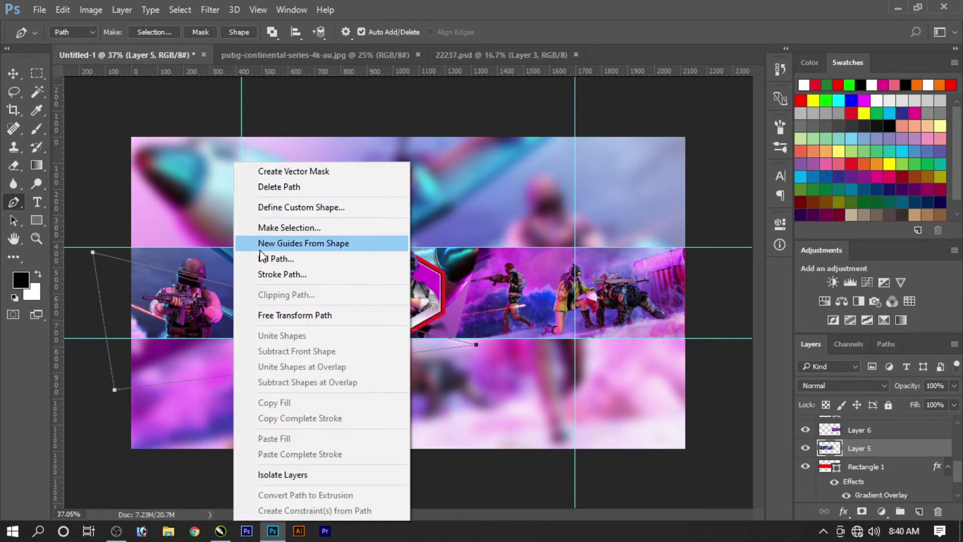
{"action": "left_click", "coordinate": [296, 228]}
{"action": "key", "text": "Return"}
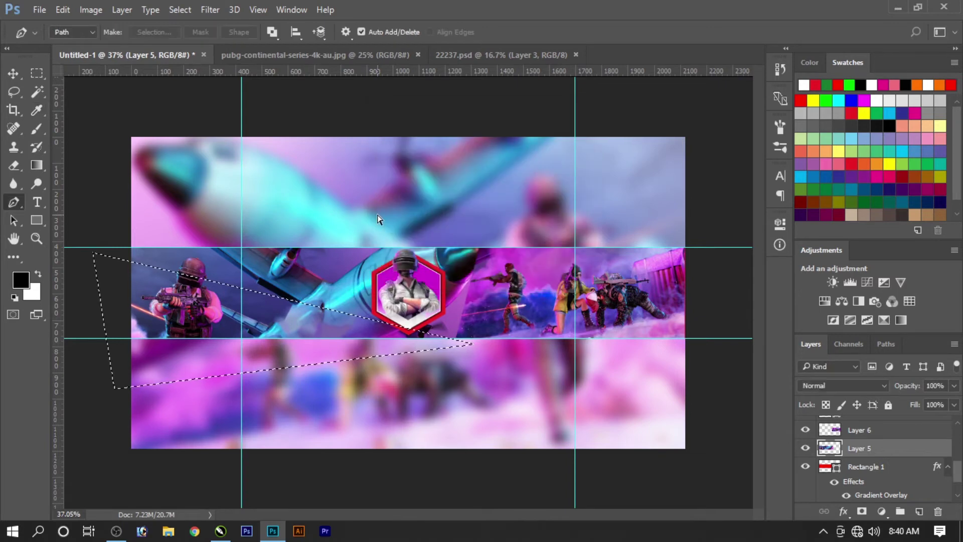
{"action": "key", "text": "ctrl+v"}
{"action": "key", "text": "v"}
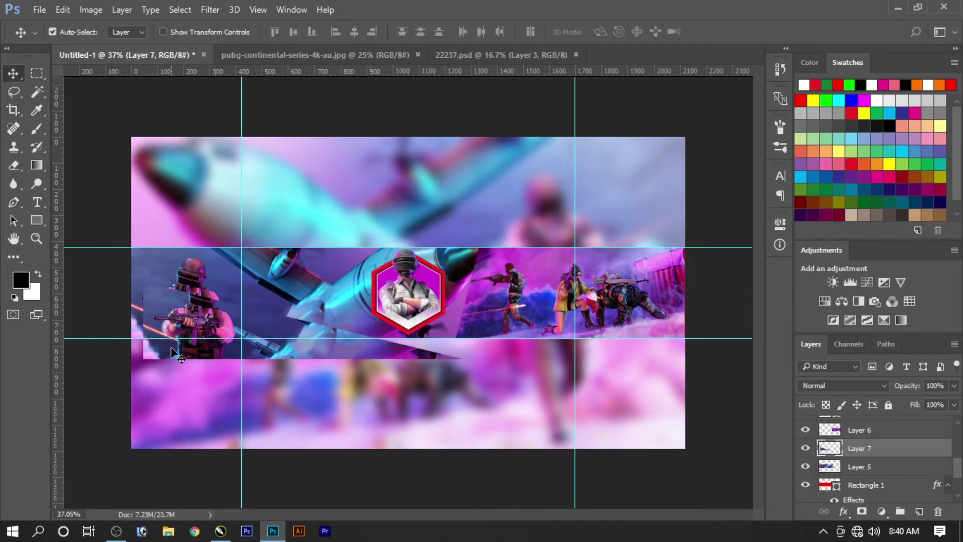
{"action": "left_click_drag", "start_coordinate": [172, 347], "coordinate": [161, 335]}
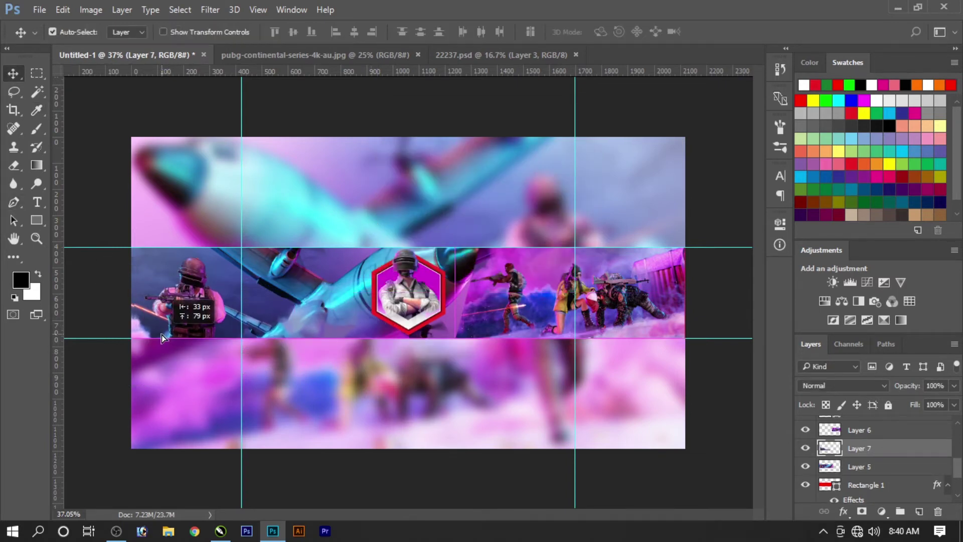
- Set the plane layer (Layer 5) to Luminosity blend mode
{"action": "left_click", "coordinate": [381, 289]}
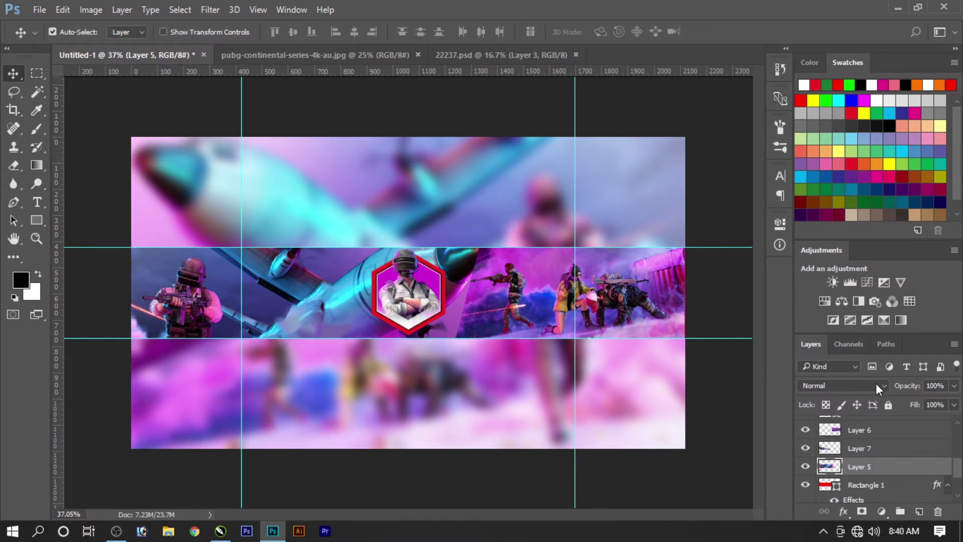
{"action": "left_click", "coordinate": [876, 383]}
{"action": "left_click", "coordinate": [846, 375]}
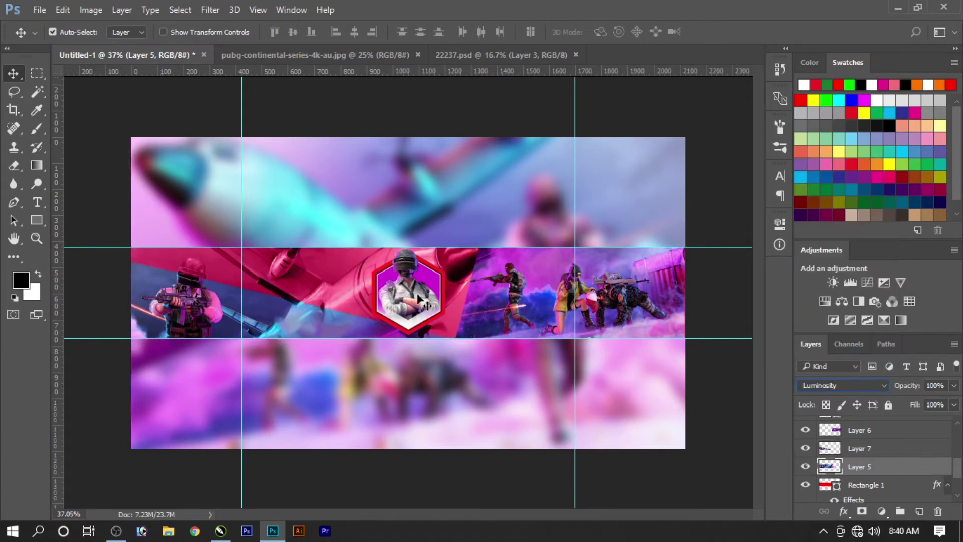
{"action": "left_click", "coordinate": [103, 205]}
- On a new layer, stretch a painted dot into a tall strip tilted about 10°
{"action": "left_click_drag", "start_coordinate": [517, 339], "coordinate": [547, 339]}
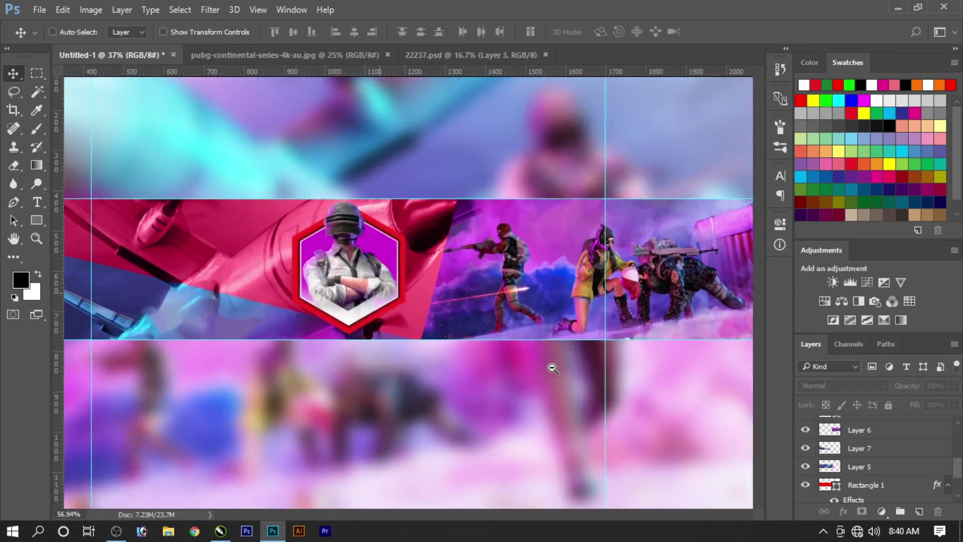
{"action": "key", "text": "ctrl+shift+alt+n"}
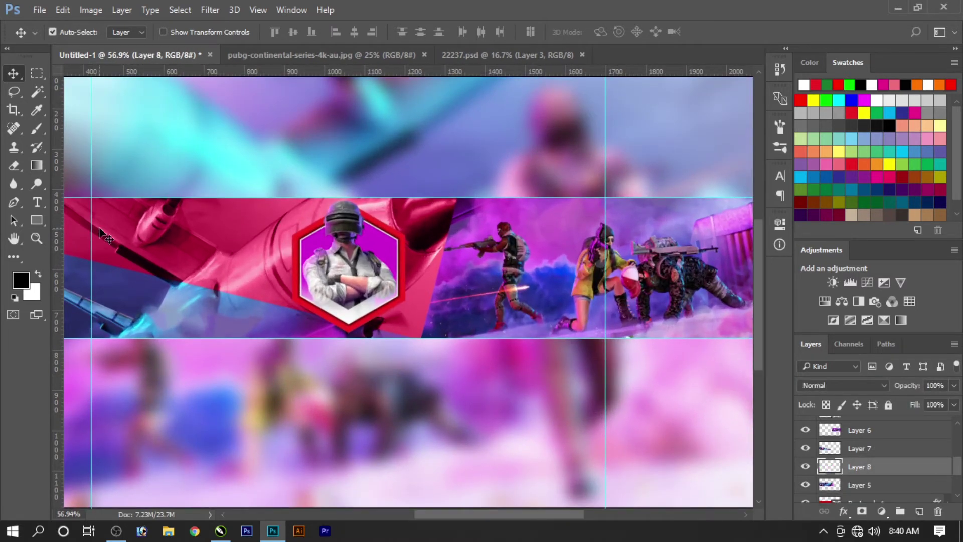
{"action": "left_click", "coordinate": [35, 131]}
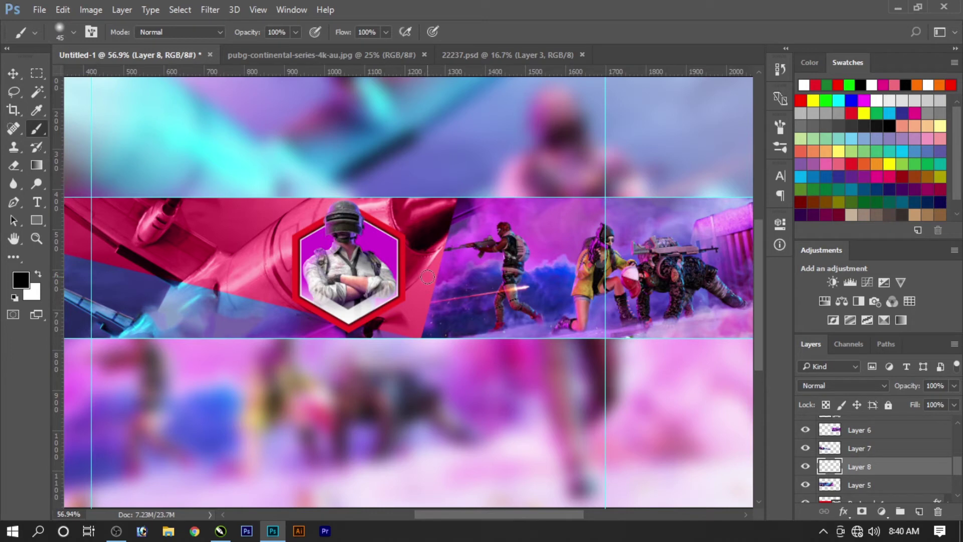
{"action": "key", "text": "ctrl+t"}
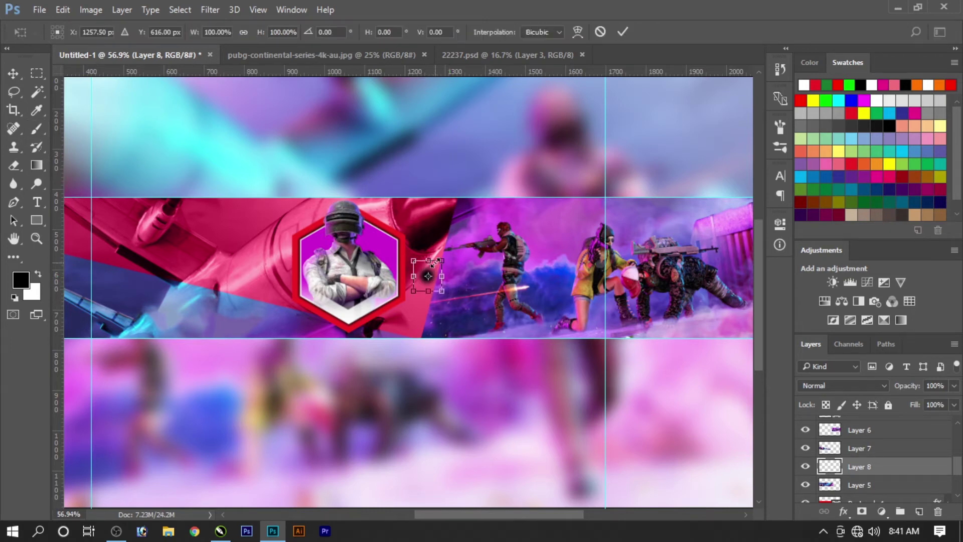
{"action": "left_click_drag", "start_coordinate": [434, 262], "coordinate": [432, 147]}
{"action": "left_click_drag", "start_coordinate": [441, 276], "coordinate": [460, 271]}
{"action": "left_click_drag", "start_coordinate": [499, 230], "coordinate": [582, 338]}
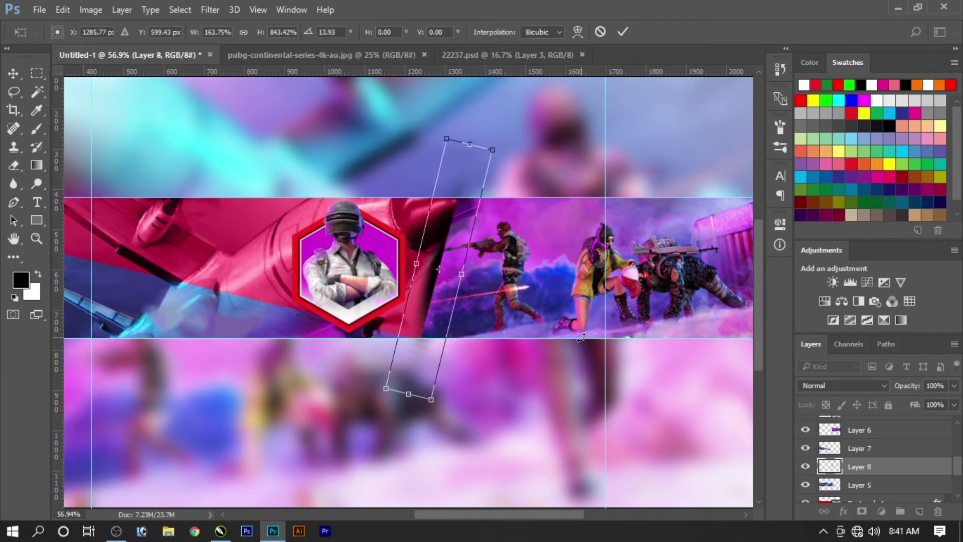
{"action": "key", "text": "Return"}
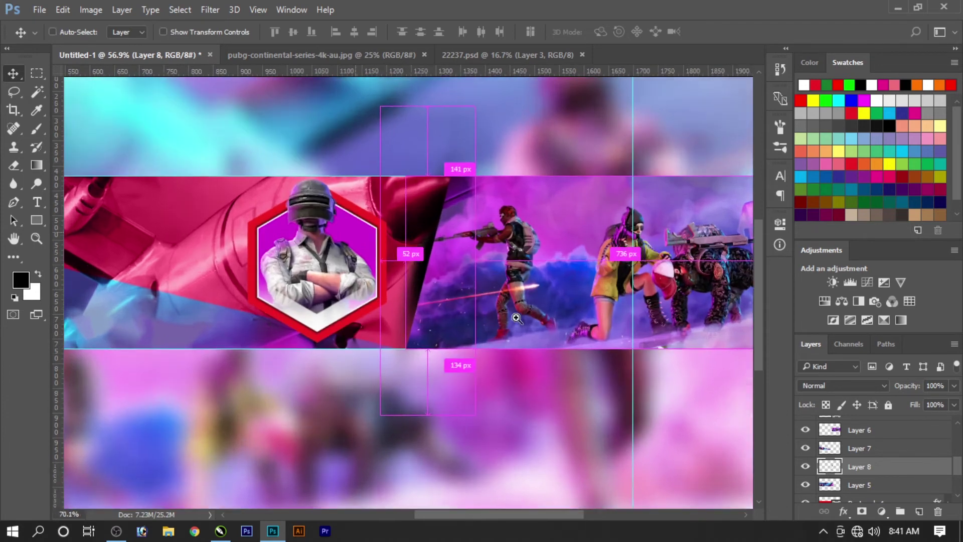
- Trace a thin closed Pen path along the diagonal edge between the crimson and purple areas
{"action": "scroll", "coordinate": [491, 297], "scroll_direction": "up", "scroll_amount": 3}
{"action": "left_click", "coordinate": [462, 258]}
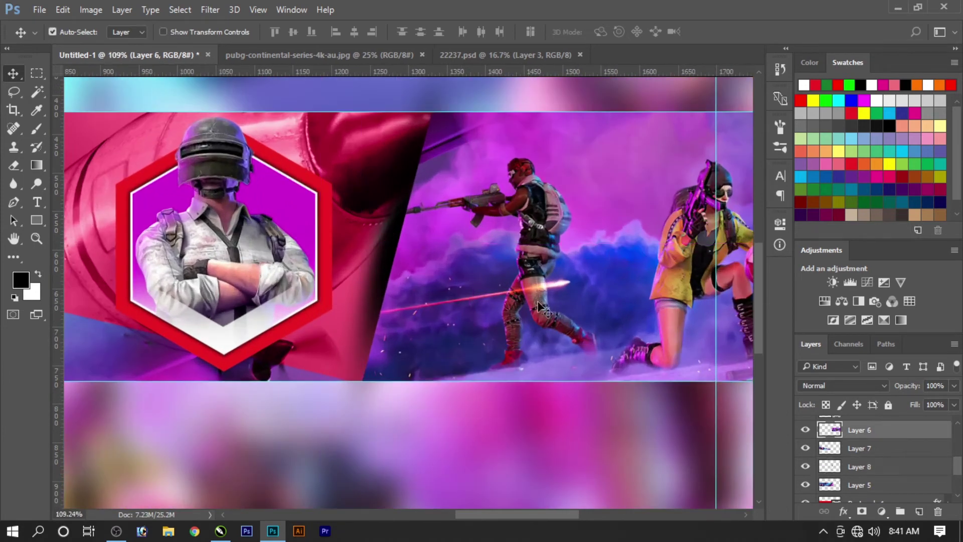
{"action": "key", "text": "m"}
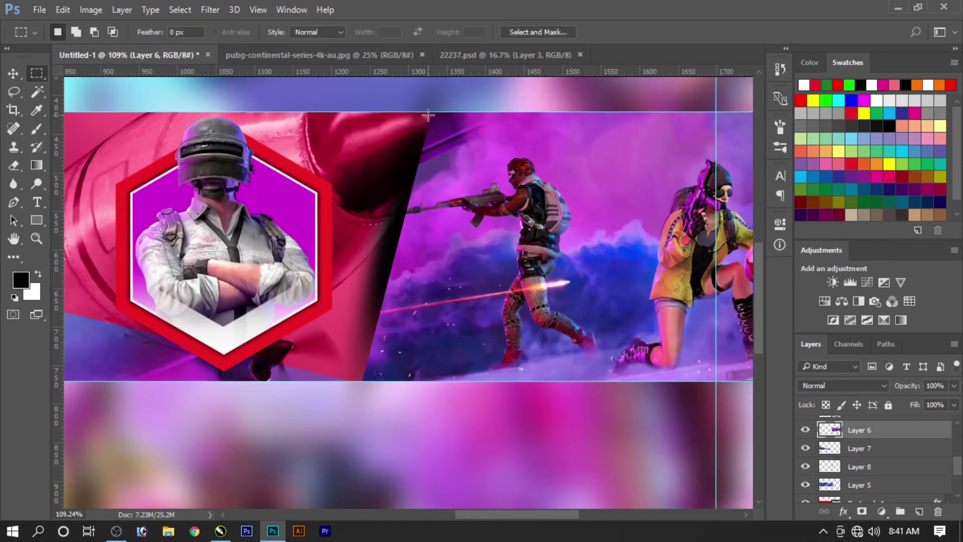
{"action": "key", "text": "p"}
{"action": "left_click", "coordinate": [429, 112]}
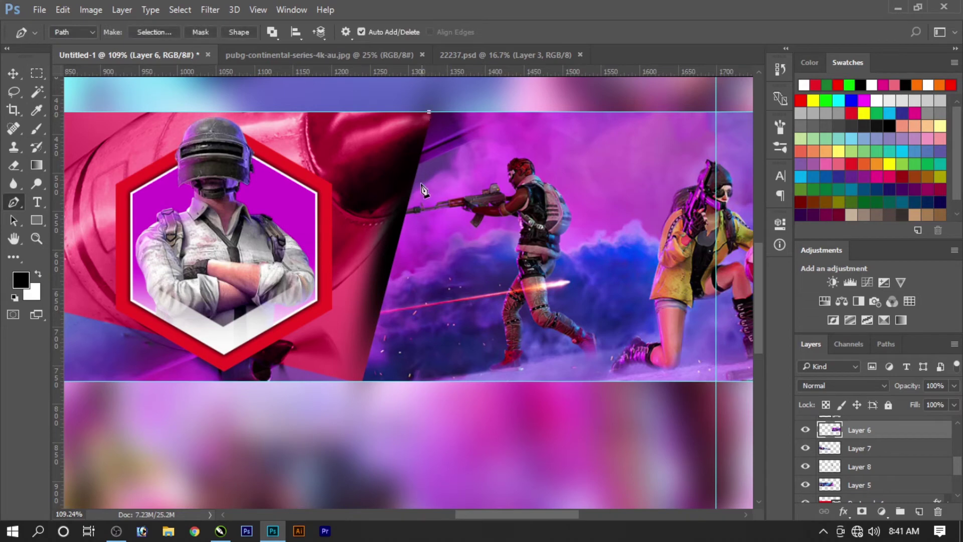
{"action": "left_click", "coordinate": [360, 380]}
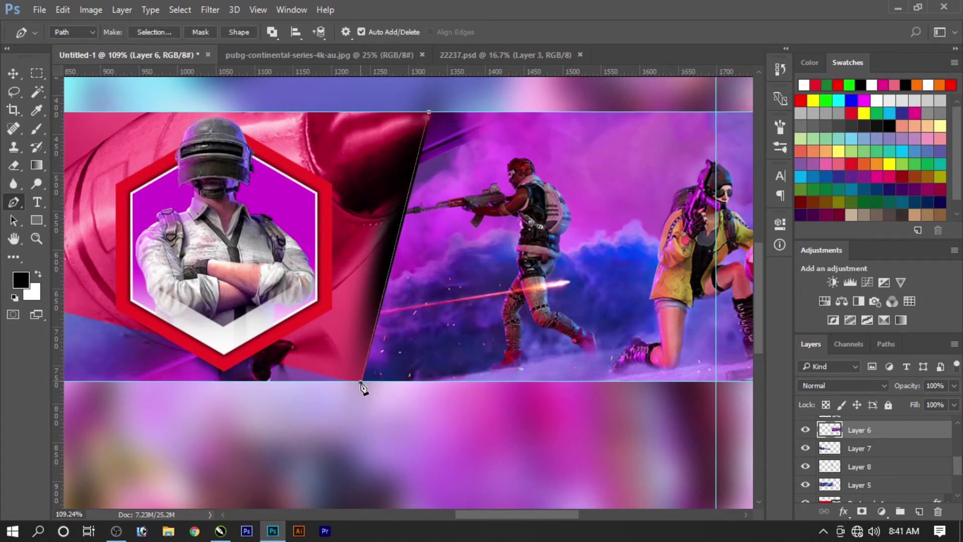
{"action": "key", "text": "ctrl+z"}
{"action": "left_click", "coordinate": [359, 381]}
{"action": "left_click", "coordinate": [450, 112]}
{"action": "left_click", "coordinate": [429, 112]}
- Fill the strip path's selection with white on a new layer placed below Layer 6
{"action": "right_click", "coordinate": [437, 162]}
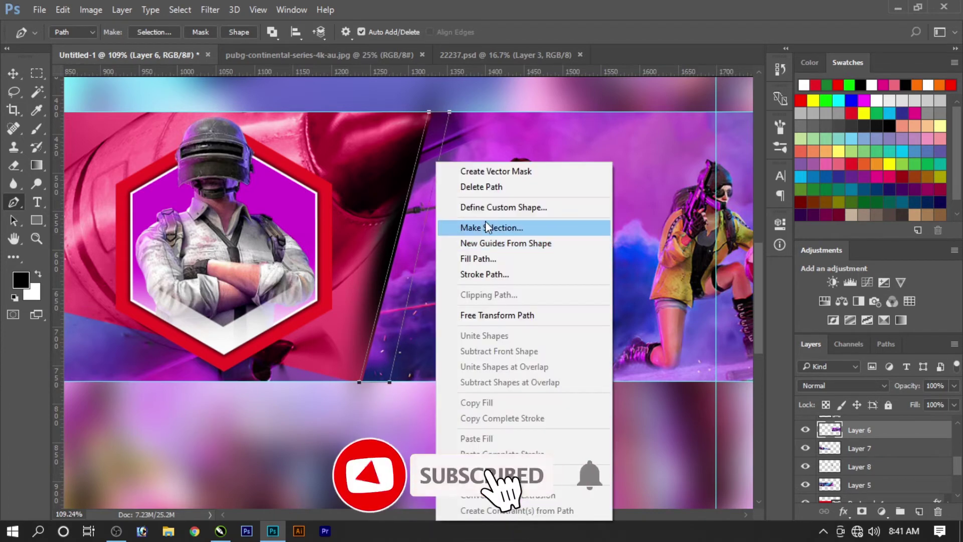
{"action": "left_click", "coordinate": [486, 227]}
{"action": "left_click", "coordinate": [547, 146]}
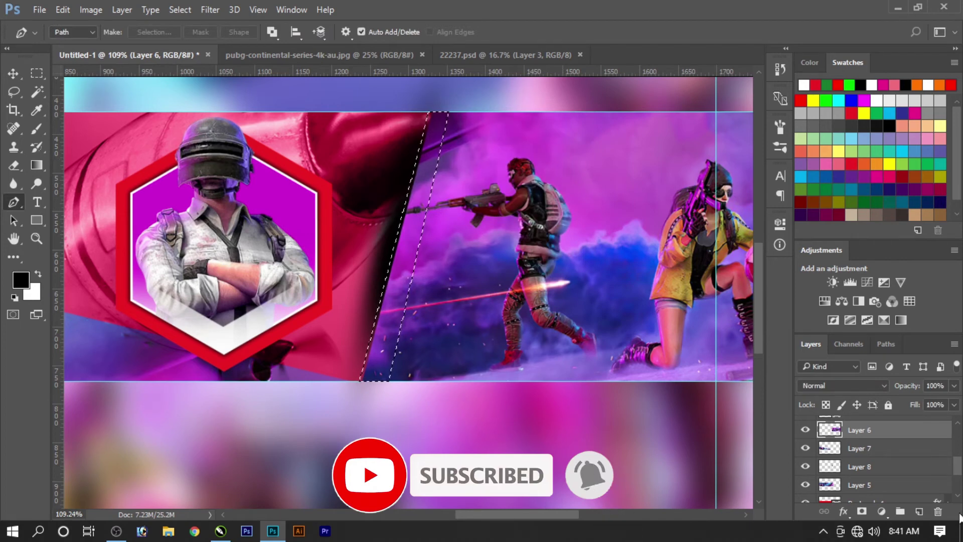
{"action": "left_click", "coordinate": [919, 511]}
{"action": "key", "text": "ctrl+BackSpace"}
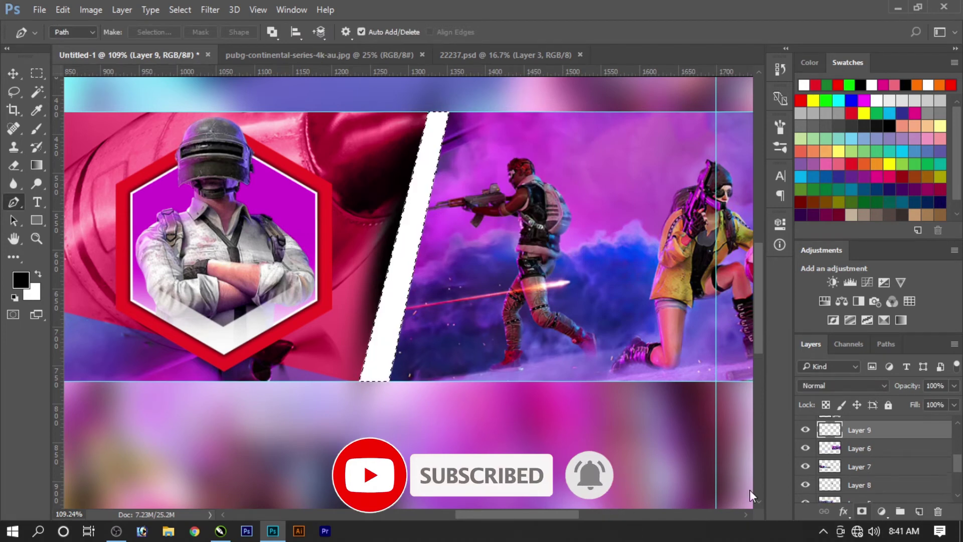
{"action": "key", "text": "ctrl+d"}
{"action": "key", "text": "ctrl+bracketleft"}
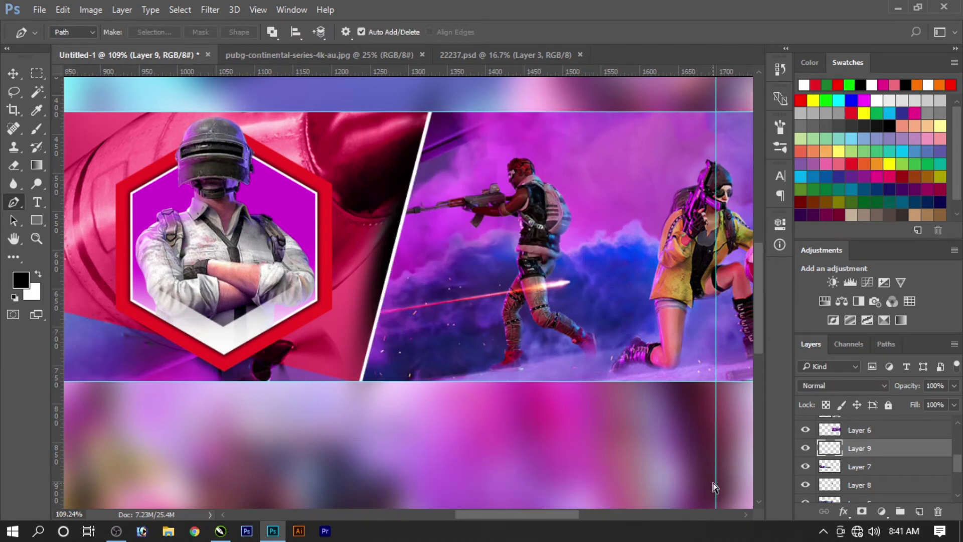
- Return the view to 100% and marquee a long thin bar across the scene
{"action": "key", "text": "m"}
{"action": "key", "text": "ctrl+1"}
{"action": "mouse_move", "coordinate": [348, 205]}
{"action": "left_mouse_down"}
{"action": "mouse_move", "coordinate": [633, 260]}
{"action": "mouse_move", "coordinate": [641, 236]}
{"action": "left_mouse_up"}
- Fill a black bar on a new layer and duplicate it just below
{"action": "key", "text": "ctrl+shift+n"}
{"action": "key", "text": "Return"}
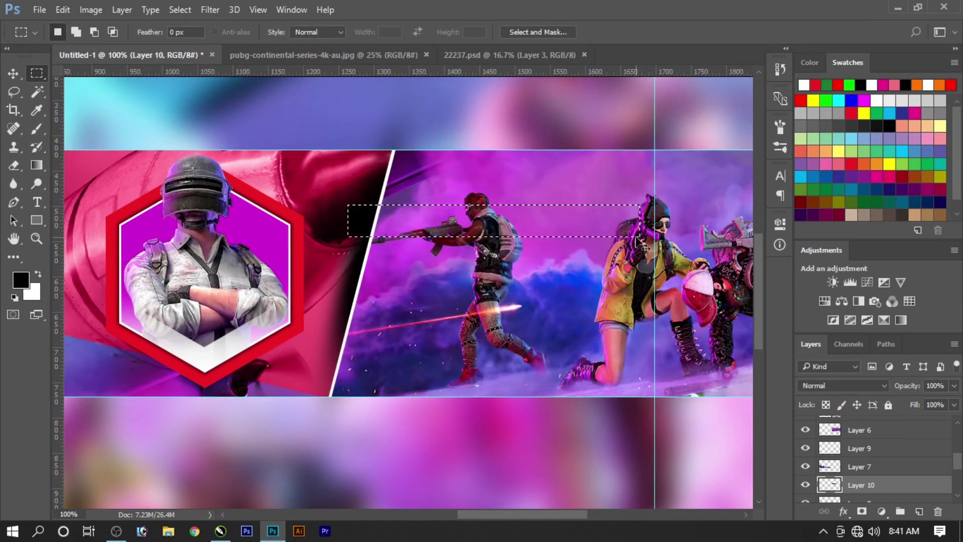
{"action": "key", "text": "alt+BackSpace"}
{"action": "key", "text": "ctrl+d"}
{"action": "key", "text": "v"}
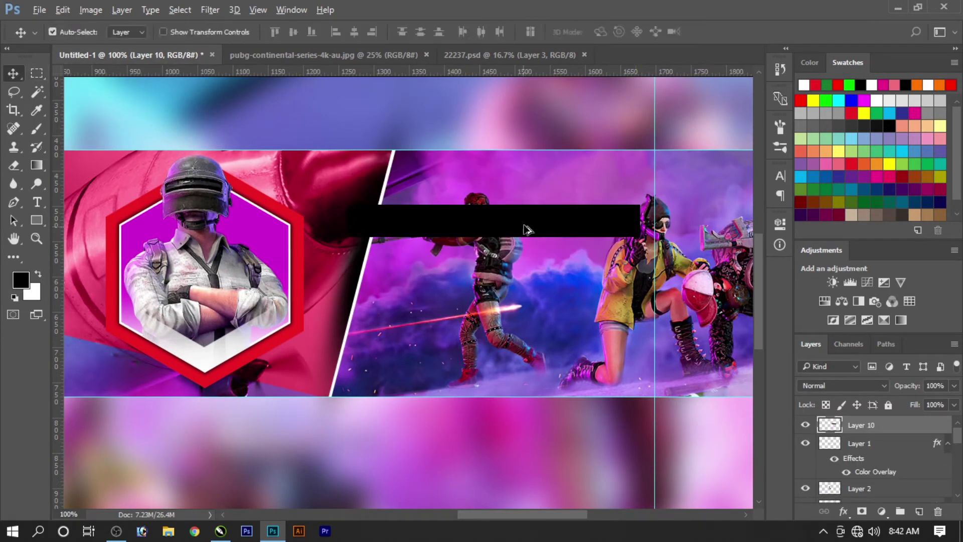
{"action": "left_click_drag", "start_coordinate": [527, 229], "coordinate": [512, 319], "text": "alt"}
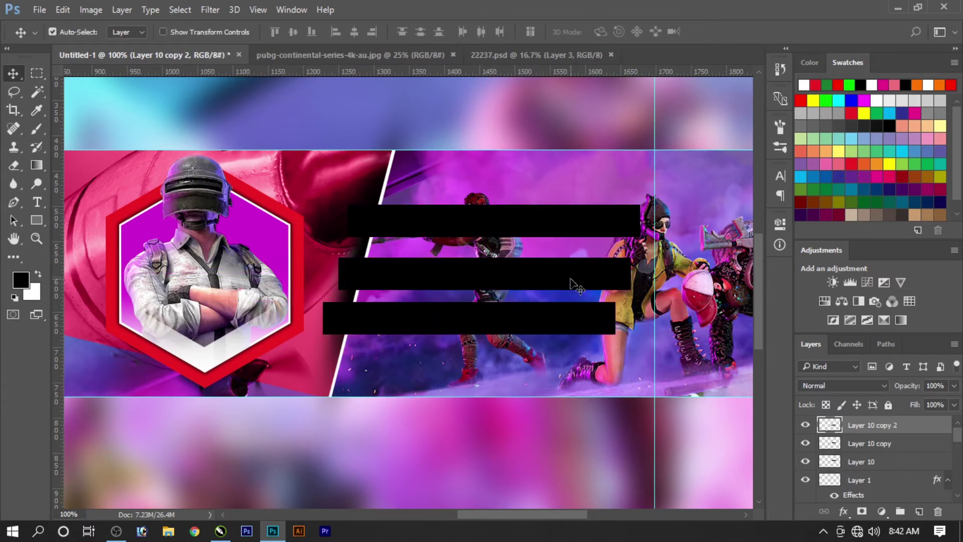
- Shift the three stacked bars slightly left and nudge the middle bar further left
{"action": "left_click", "coordinate": [559, 229], "text": "shift"}
{"action": "left_click", "coordinate": [531, 273], "text": "shift"}
{"action": "left_click_drag", "start_coordinate": [516, 318], "coordinate": [504, 319]}
{"action": "left_click", "coordinate": [483, 439]}
{"action": "left_click_drag", "start_coordinate": [542, 275], "coordinate": [541, 276]}
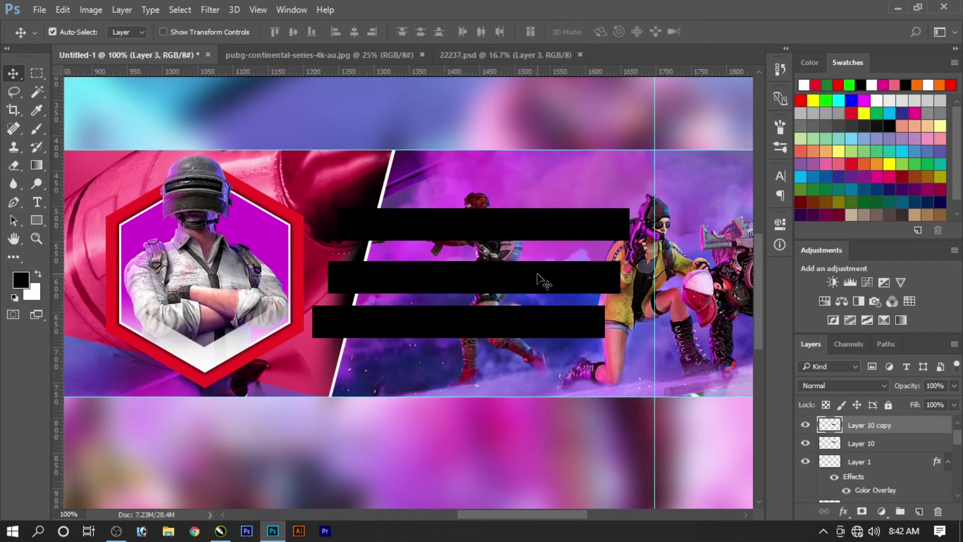
- Cut the bars' left ends diagonally by deleting a triangular pen-path selection
{"action": "key", "text": "p"}
{"action": "left_click", "coordinate": [355, 181]}
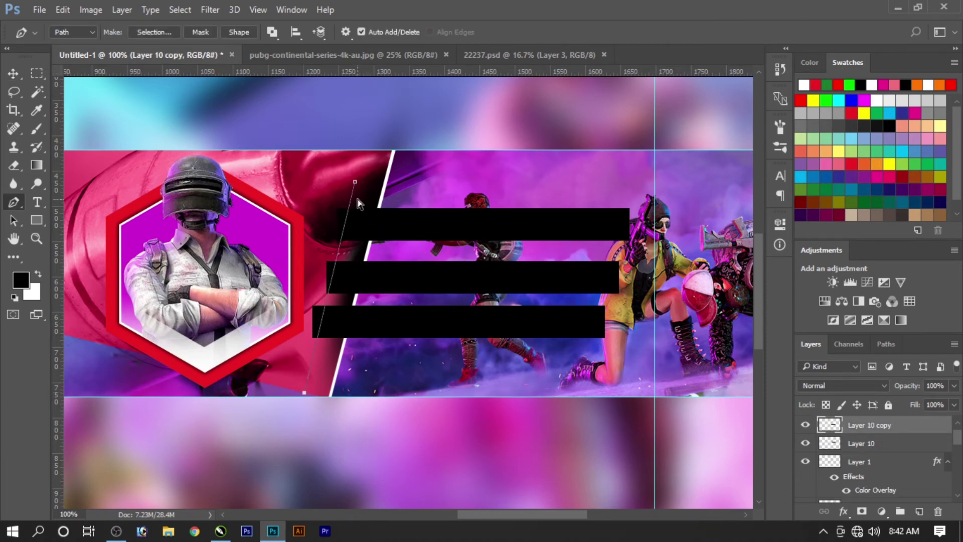
{"action": "left_click", "coordinate": [260, 279]}
{"action": "left_click", "coordinate": [354, 181]}
{"action": "right_click", "coordinate": [384, 163]}
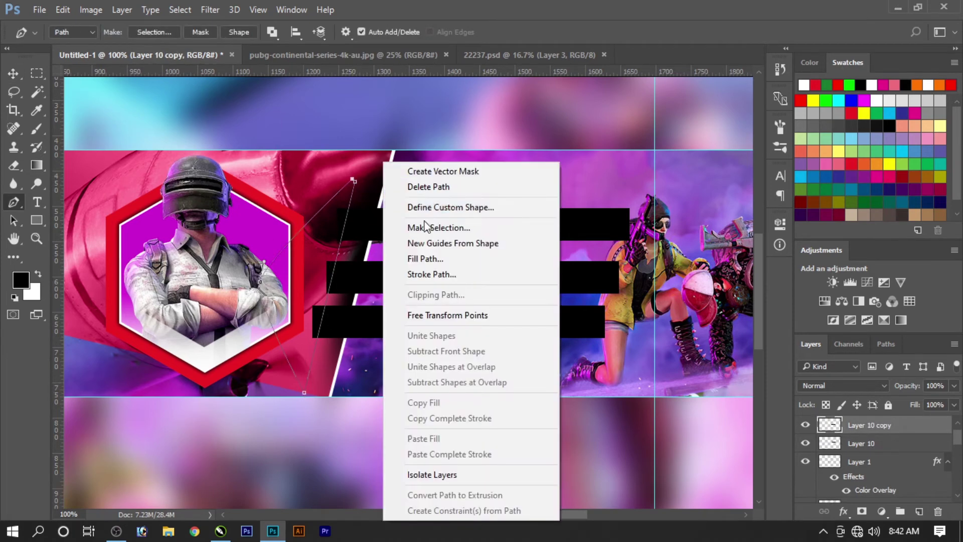
{"action": "left_click", "coordinate": [425, 227]}
{"action": "key", "text": "Return"}
{"action": "key", "text": "v"}
{"action": "key", "text": "Delete"}
{"action": "key", "text": "Delete"}
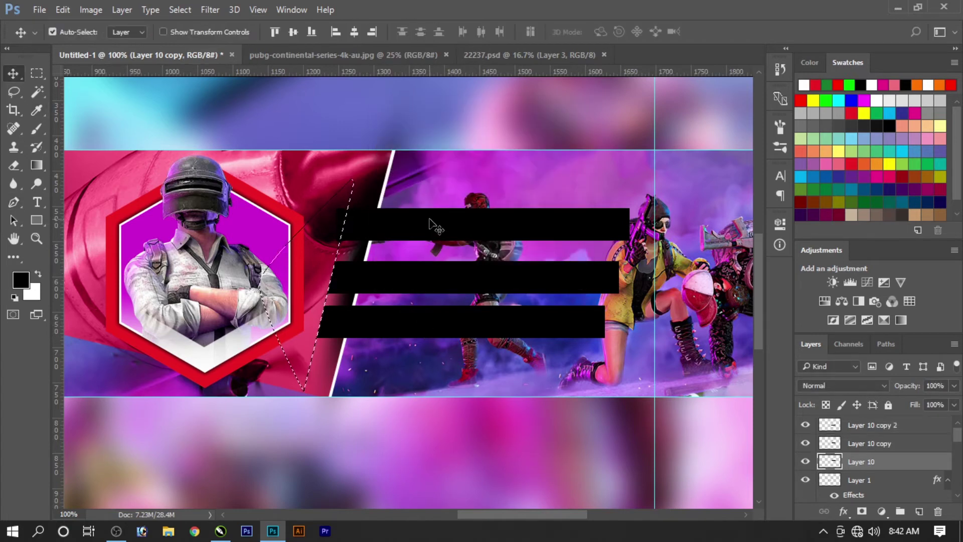
{"action": "left_click", "coordinate": [432, 225]}
{"action": "key", "text": "ctrl+d"}
- Cut the right ends of all three bars with a triangular selection to slant them
{"action": "key", "text": "p"}
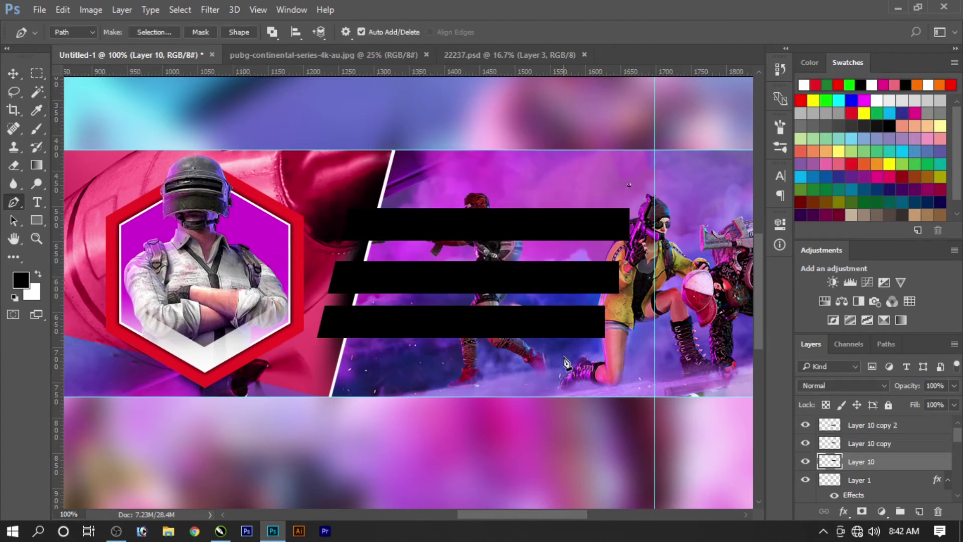
{"action": "left_click", "coordinate": [561, 384]}
{"action": "left_click_drag", "start_coordinate": [629, 185], "coordinate": [628, 164]}
{"action": "left_click", "coordinate": [655, 375]}
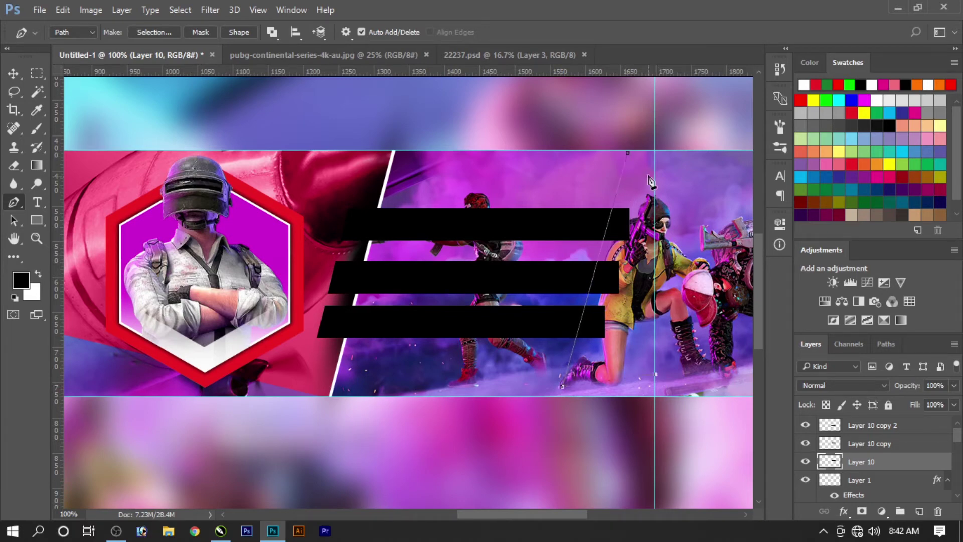
{"action": "right_click", "coordinate": [534, 246]}
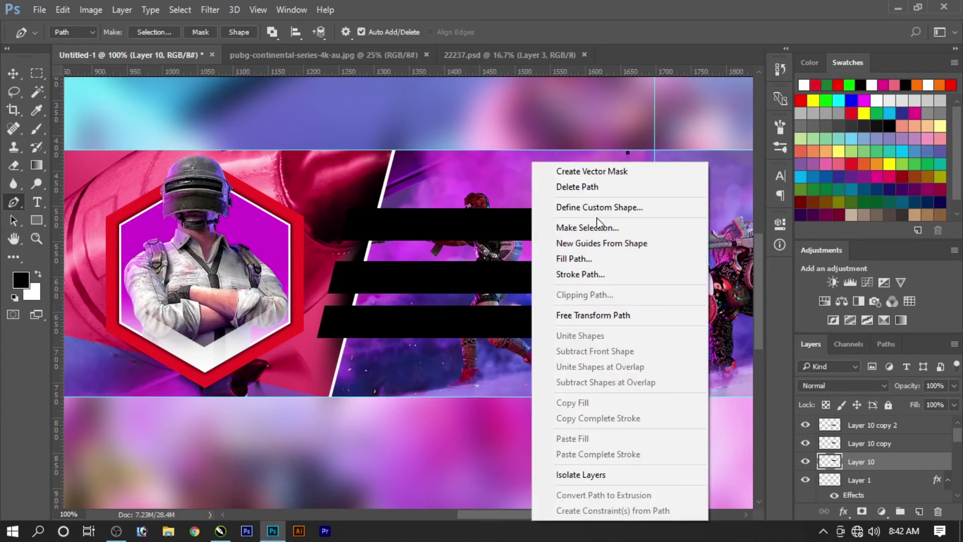
{"action": "left_click", "coordinate": [598, 226]}
{"action": "key", "text": "Return"}
{"action": "key", "text": "v"}
{"action": "key", "text": "Delete"}
{"action": "left_click", "coordinate": [572, 279]}
{"action": "key", "text": "Delete"}
{"action": "left_click", "coordinate": [558, 320]}
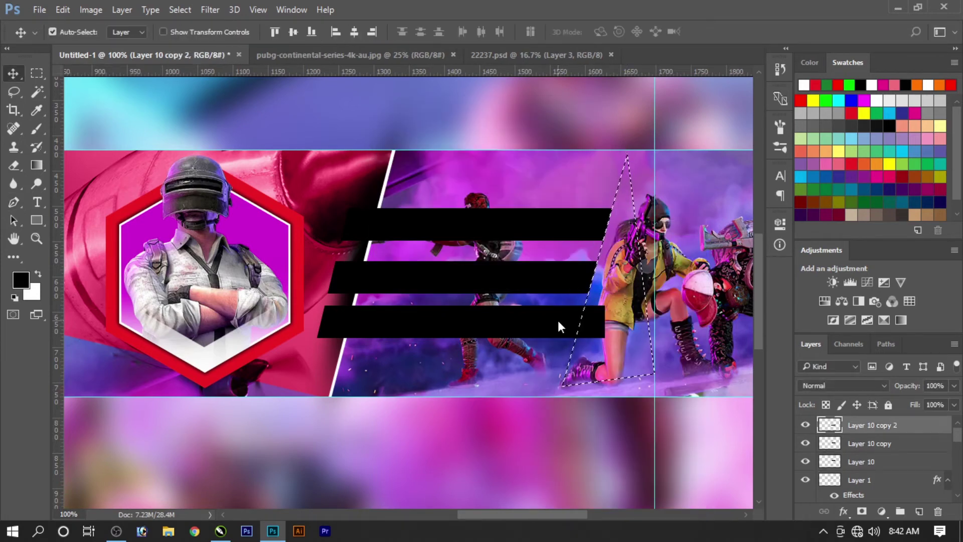
{"action": "key", "text": "Delete"}
{"action": "key", "text": "ctrl+d"}
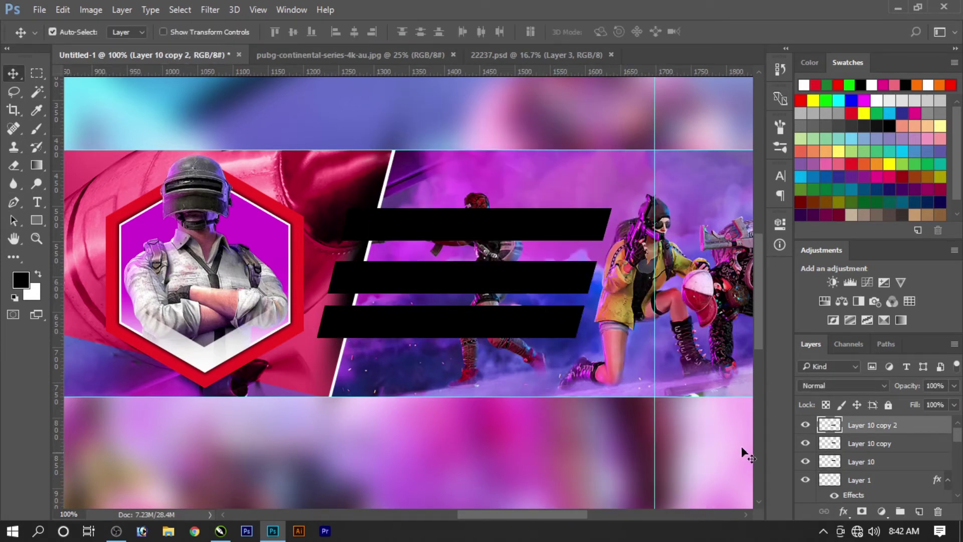
- Copy Rectangle 1's crimson gradient style and paste it onto the top bar, Layer 10
{"action": "left_click", "coordinate": [335, 189]}
{"action": "right_click", "coordinate": [878, 467]}
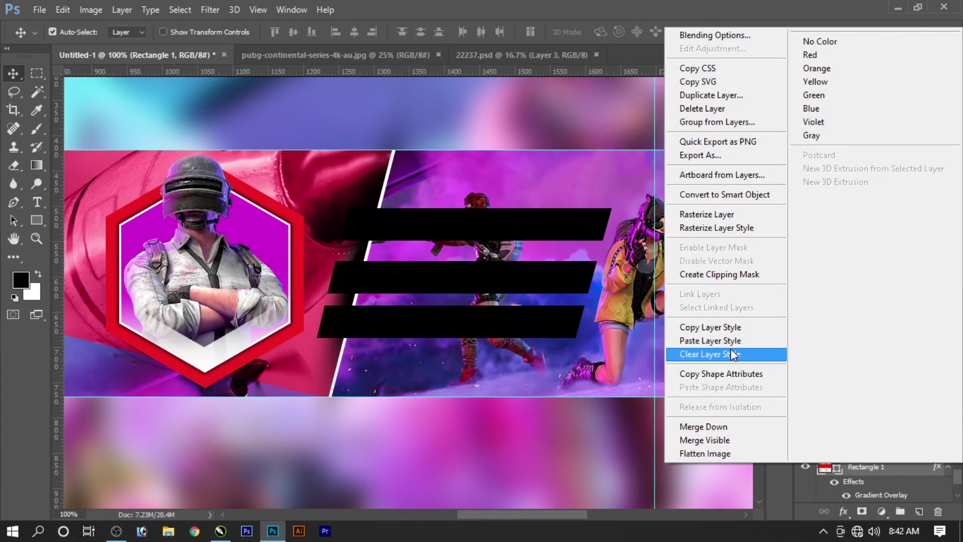
{"action": "left_click", "coordinate": [702, 327]}
{"action": "left_click", "coordinate": [572, 264]}
{"action": "right_click", "coordinate": [860, 427]}
{"action": "left_click", "coordinate": [504, 279]}
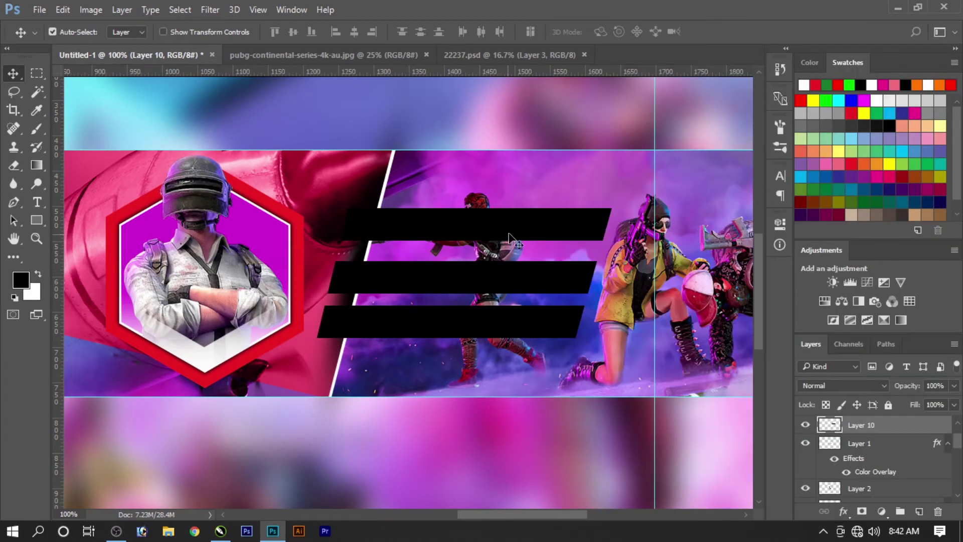
{"action": "right_click", "coordinate": [857, 431]}
{"action": "left_click", "coordinate": [652, 409]}
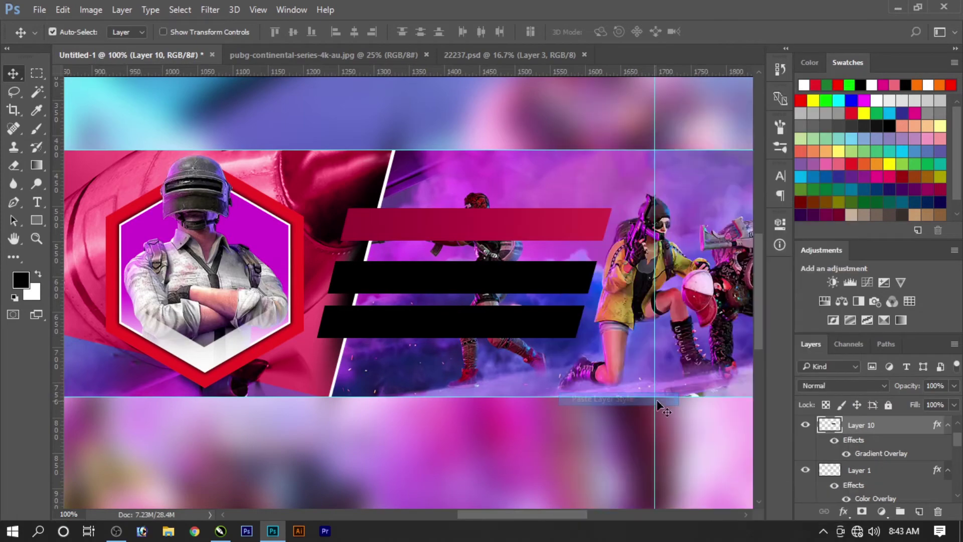
- Reverse the top bar's gradient overlay and darken its left colour stop
{"action": "left_click", "coordinate": [843, 512]}
{"action": "left_click", "coordinate": [857, 458]}
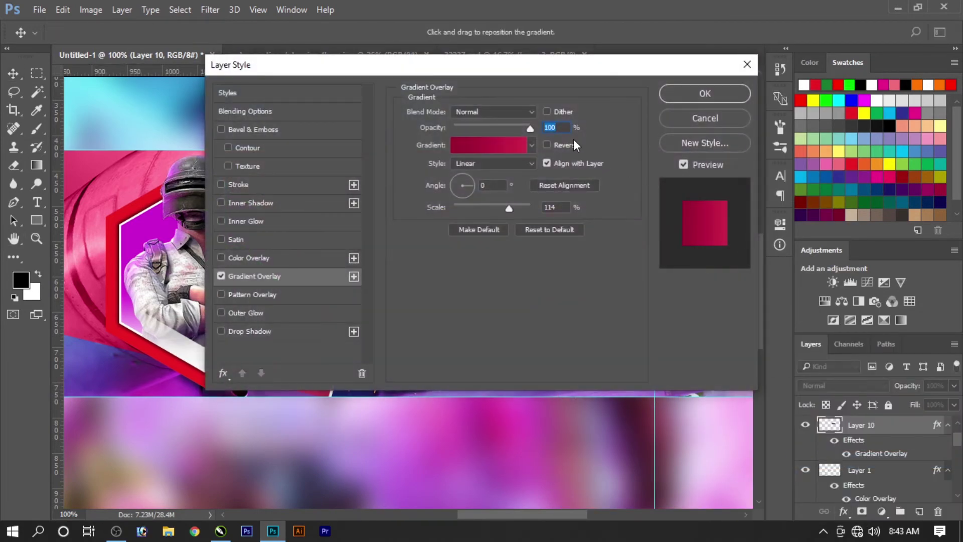
{"action": "left_click", "coordinate": [573, 144]}
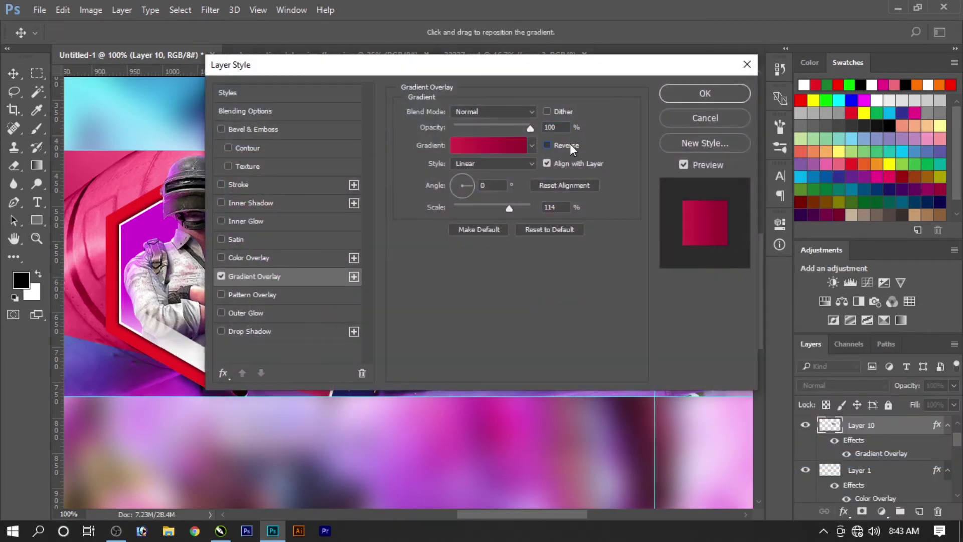
{"action": "left_click_drag", "start_coordinate": [552, 68], "coordinate": [939, 61]}
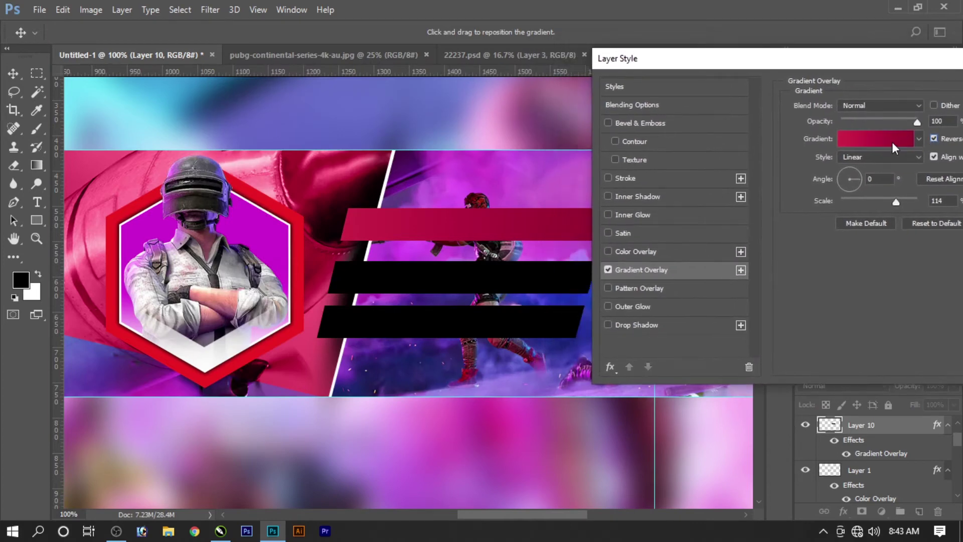
{"action": "left_click", "coordinate": [892, 143]}
{"action": "double_click", "coordinate": [616, 321]}
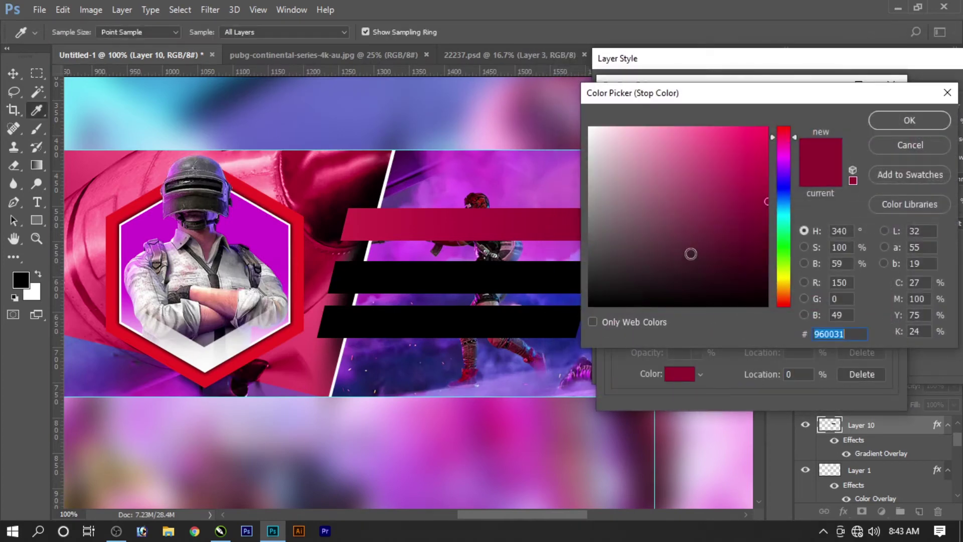
{"action": "left_click", "coordinate": [773, 222]}
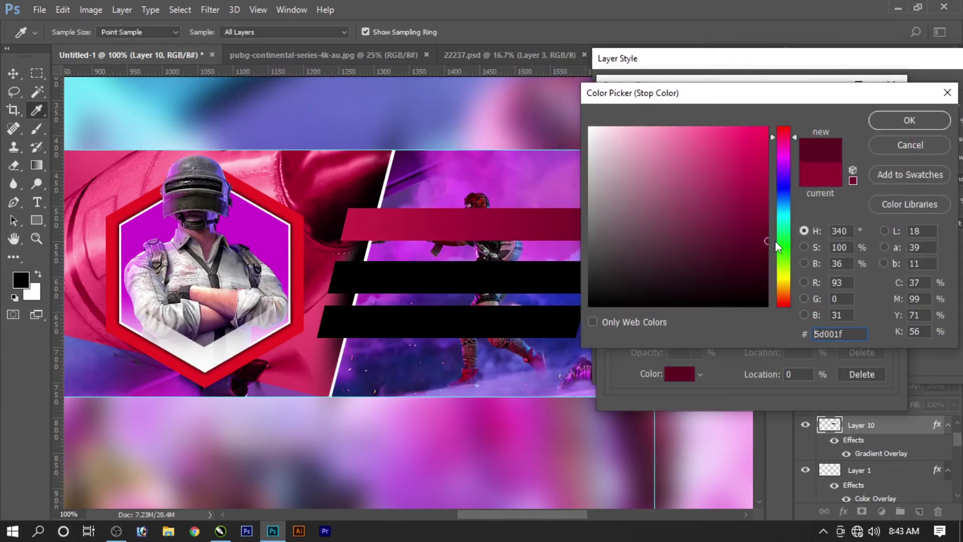
{"action": "key", "text": "Return"}
{"action": "key", "text": "Return"}
{"action": "key", "text": "Return"}
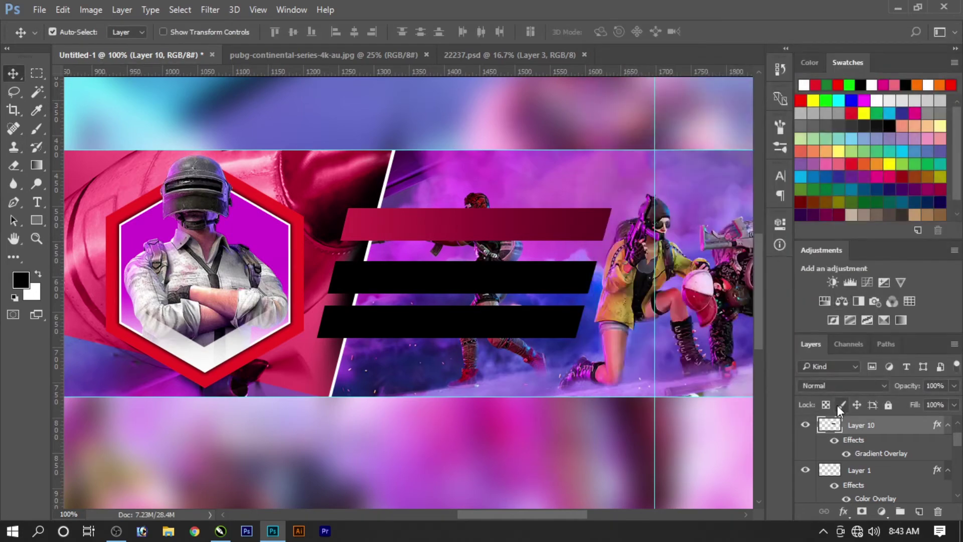
- Copy the top bar's gradient style and nudge the middle bar up slightly
{"action": "right_click", "coordinate": [845, 425]}
{"action": "left_click", "coordinate": [591, 383]}
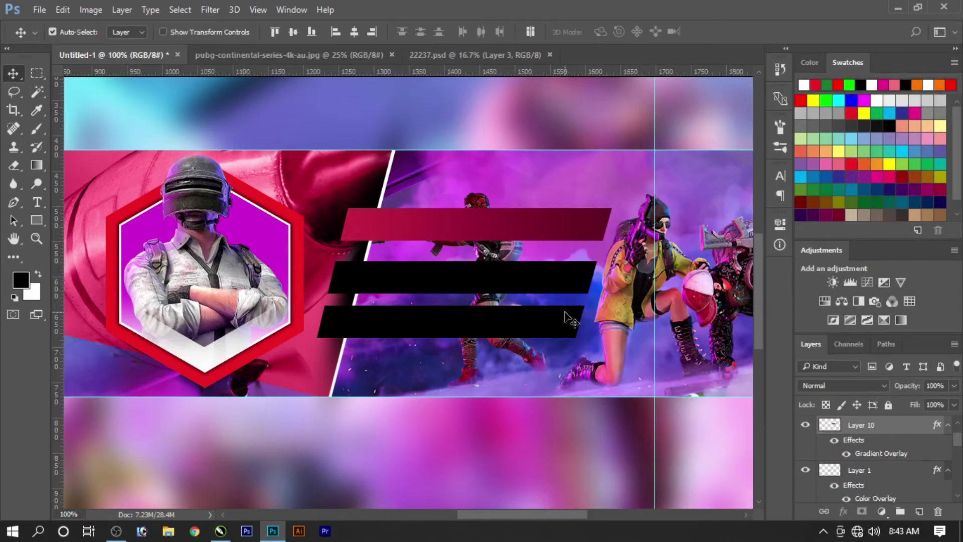
{"action": "key", "text": "Up"}
{"action": "key", "text": "Up"}
{"action": "key", "text": "Up"}
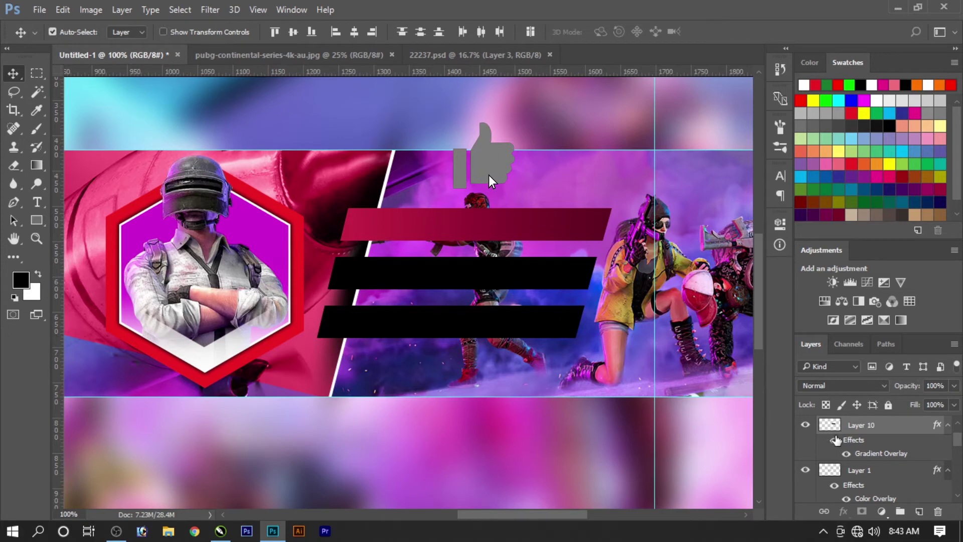
- Paste the gradient style onto the two lower bars and place a black strip under the bottom bar
{"action": "right_click", "coordinate": [829, 399]}
{"action": "left_click", "coordinate": [592, 398]}
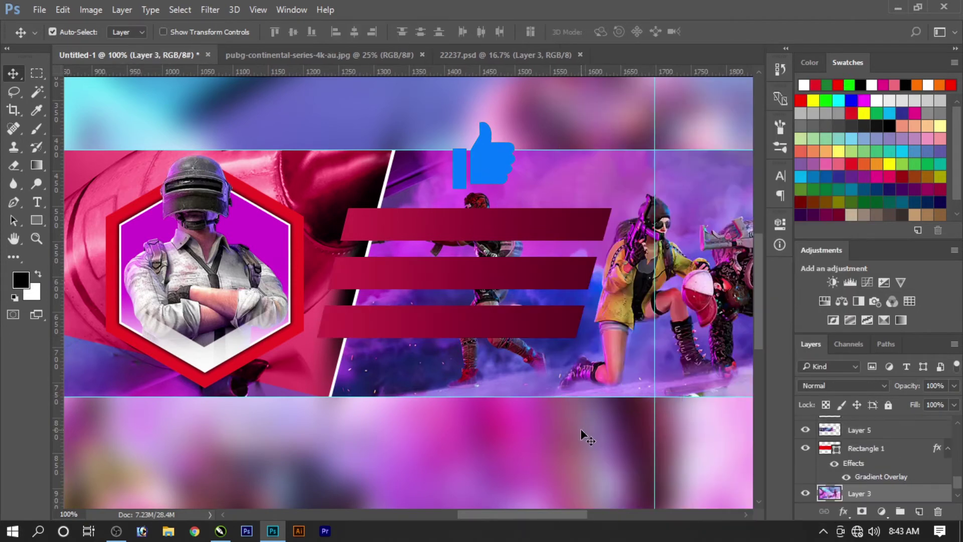
{"action": "key", "text": "m"}
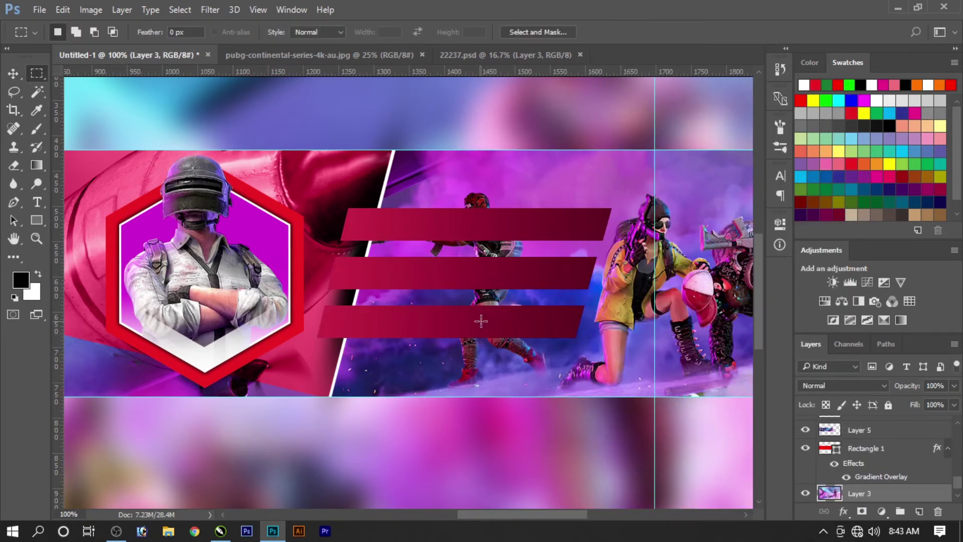
{"action": "left_click_drag", "start_coordinate": [480, 321], "coordinate": [579, 338]}
{"action": "key", "text": "ctrl+shift+alt+n"}
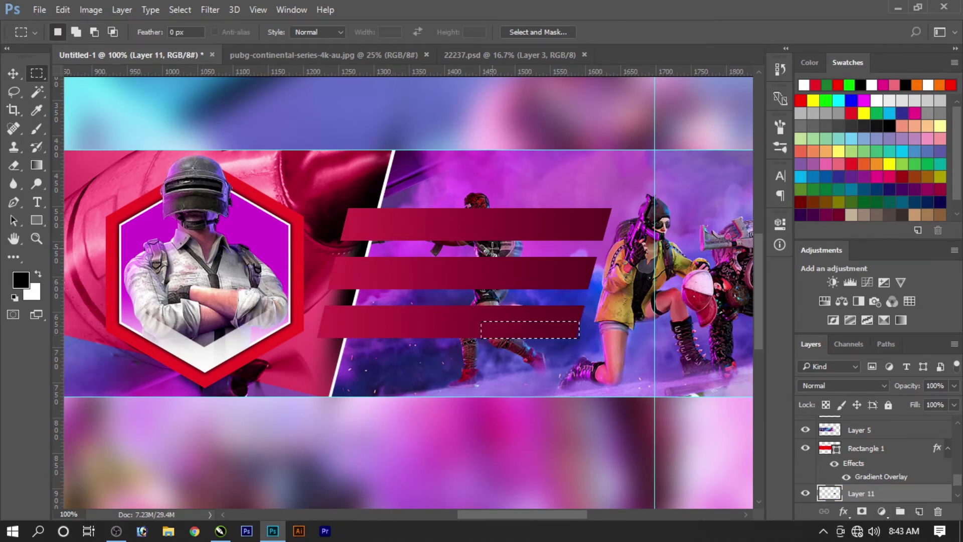
{"action": "key", "text": "ctrl+d"}
{"action": "key", "text": "v"}
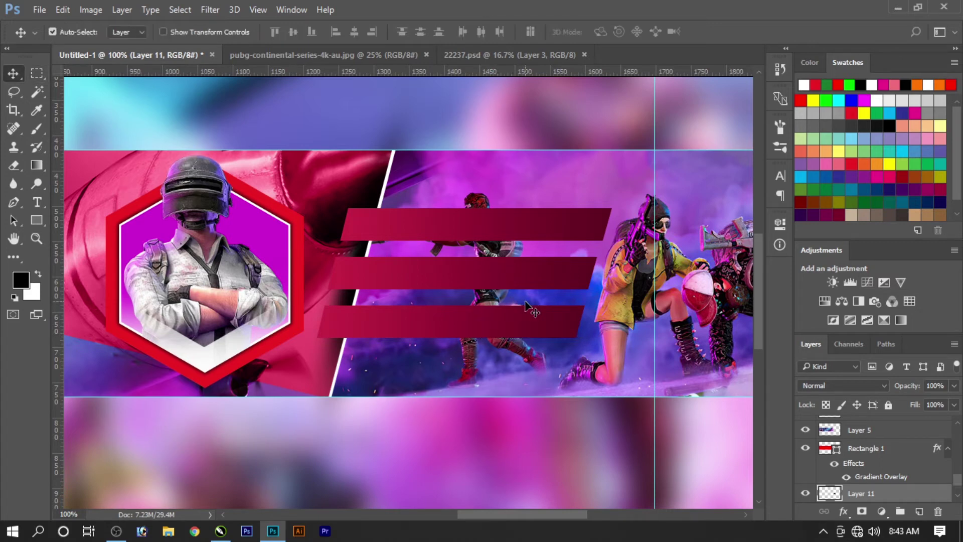
{"action": "key", "text": "ctrl+shift+bracketright"}
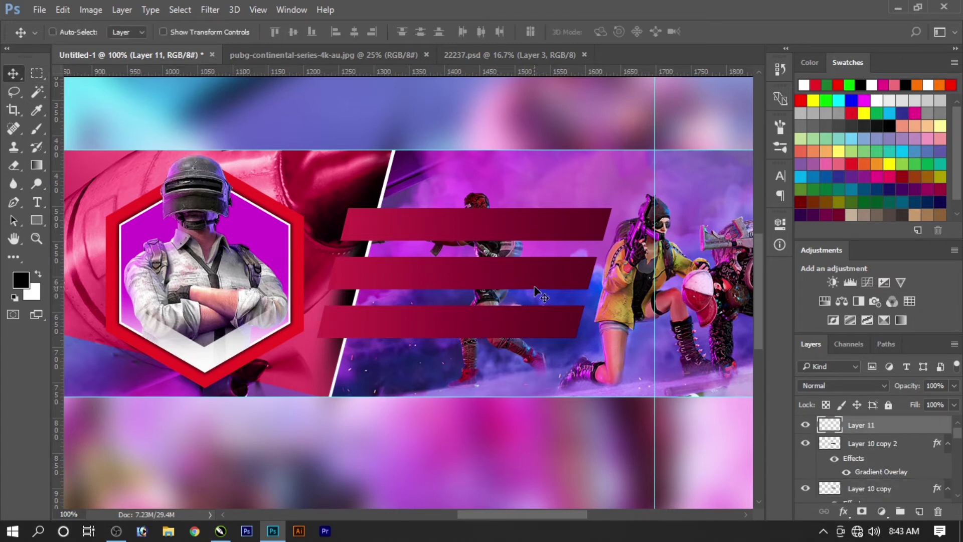
{"action": "left_click_drag", "start_coordinate": [522, 390], "coordinate": [520, 331]}
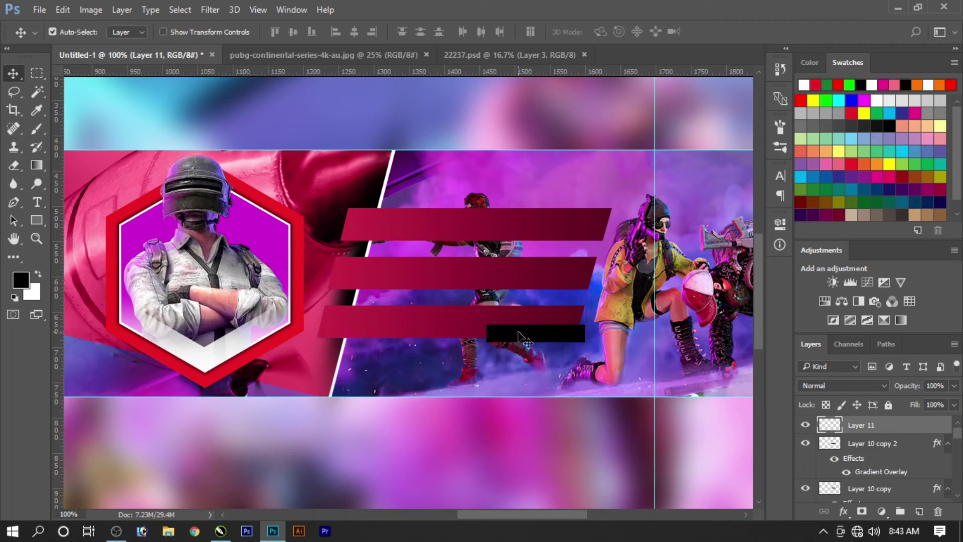
- Gaussian-blur the strip at radius 6, widen it, and tuck it beneath the bottom bar
{"action": "left_click", "coordinate": [210, 9]}
{"action": "mouse_move", "coordinate": [293, 164]}
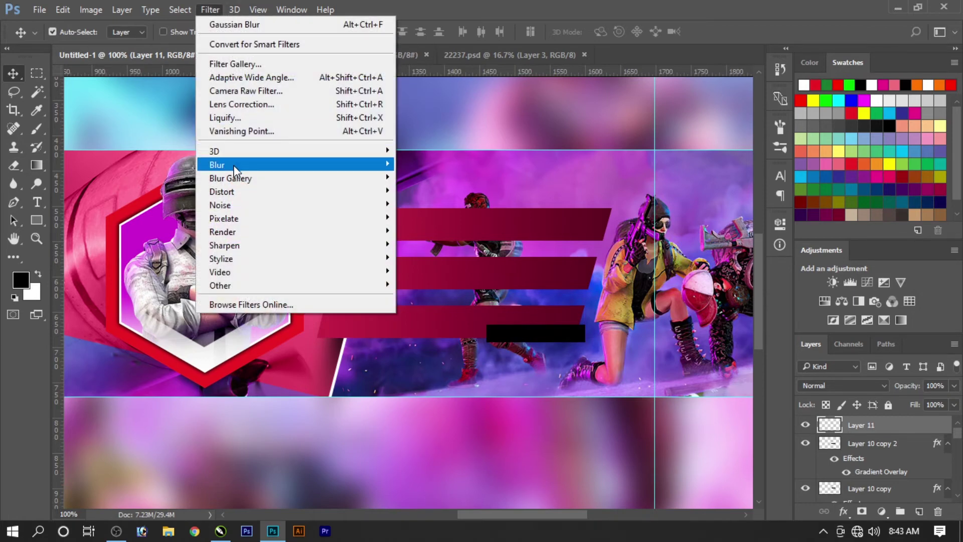
{"action": "left_click", "coordinate": [417, 219]}
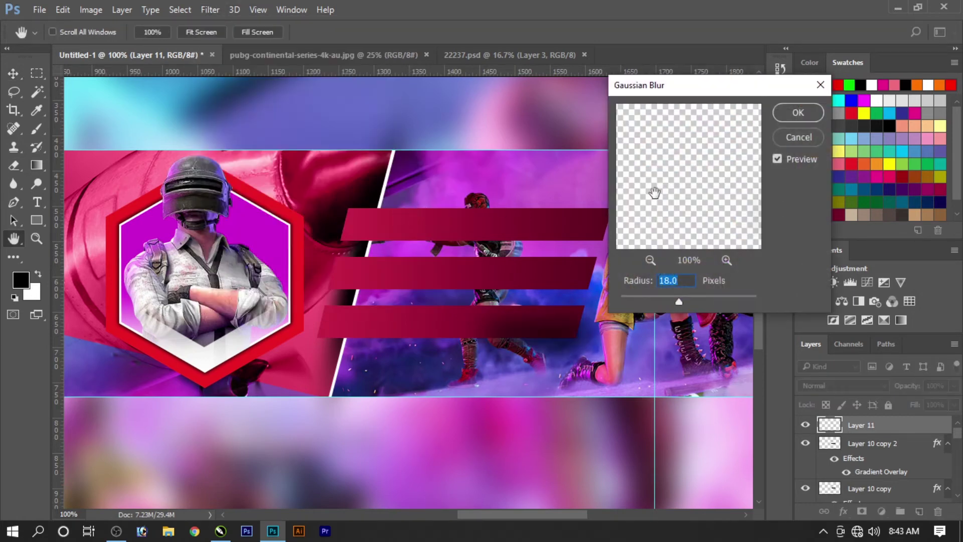
{"action": "left_click_drag", "start_coordinate": [679, 302], "coordinate": [661, 300]}
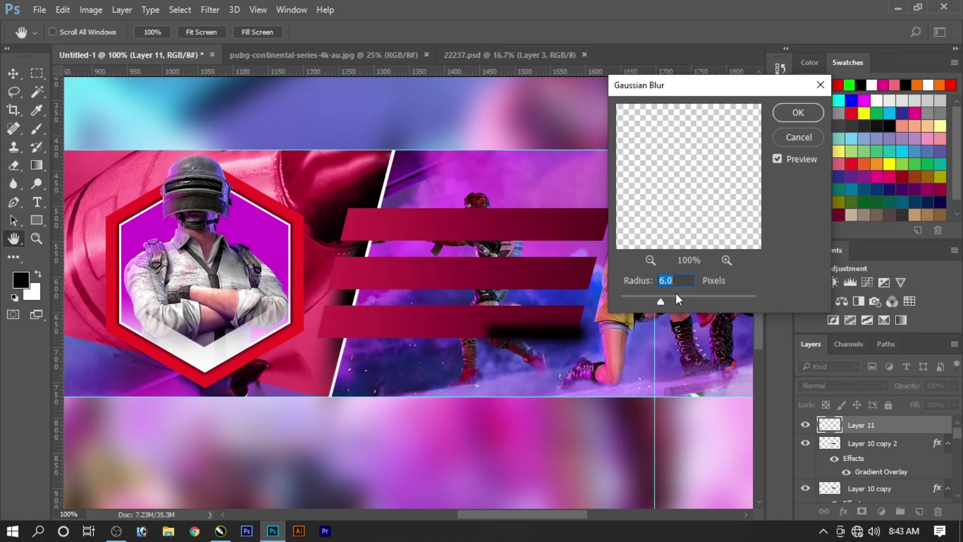
{"action": "left_click", "coordinate": [797, 114]}
{"action": "key", "text": "ctrl+t"}
{"action": "left_click_drag", "start_coordinate": [475, 333], "coordinate": [353, 340]}
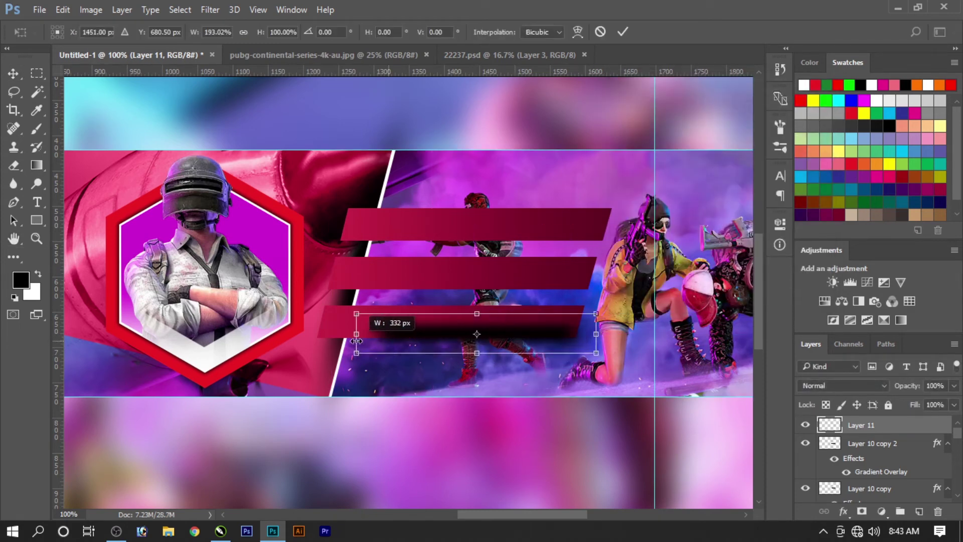
{"action": "left_click_drag", "start_coordinate": [602, 330], "coordinate": [621, 335]}
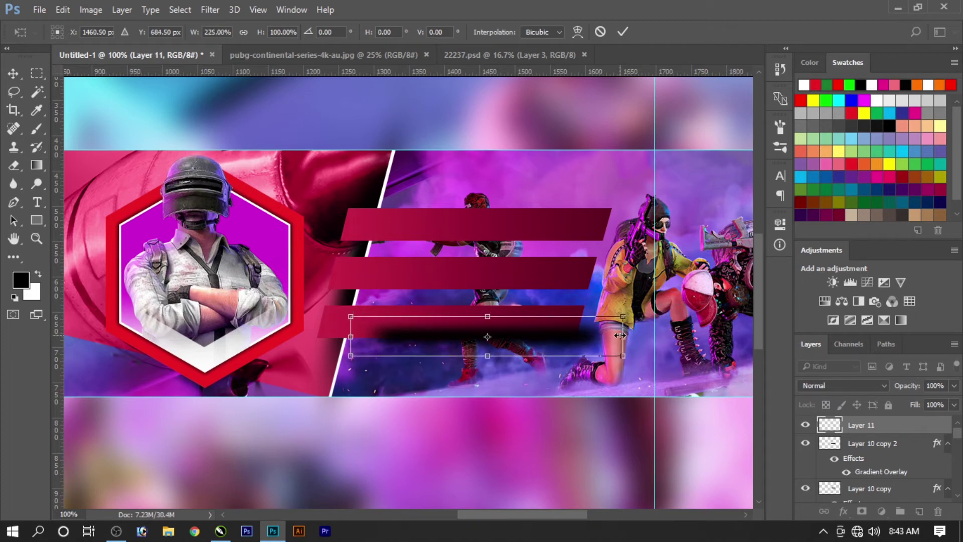
{"action": "key", "text": "Return"}
{"action": "key", "text": "ctrl+bracketleft"}
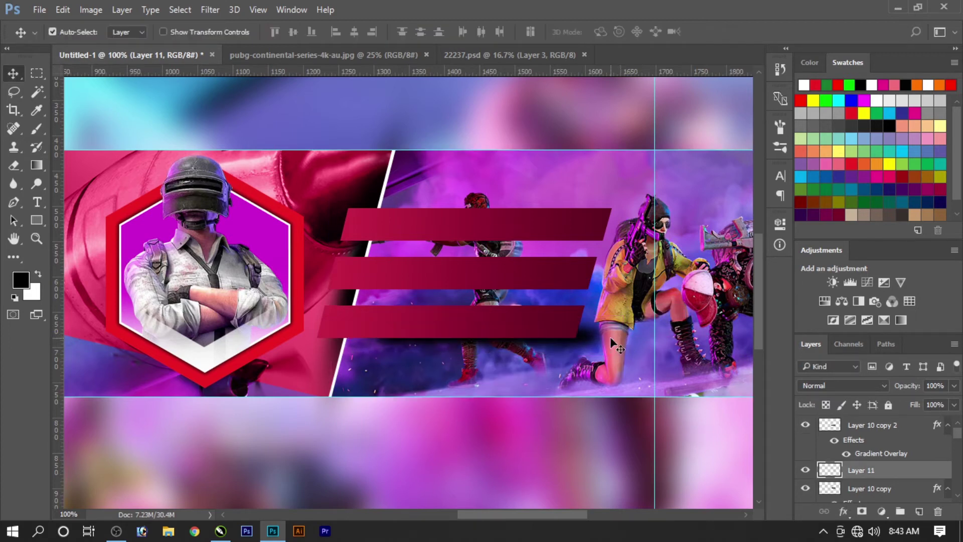
- Duplicate the blurred shadow upward and layer it beneath the middle bar
{"action": "key", "text": "e"}
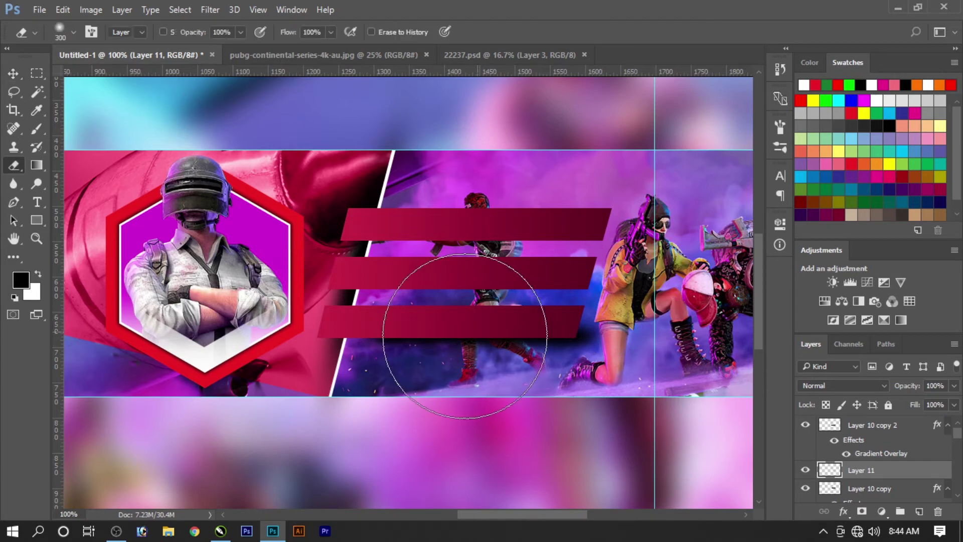
{"action": "key", "text": "v"}
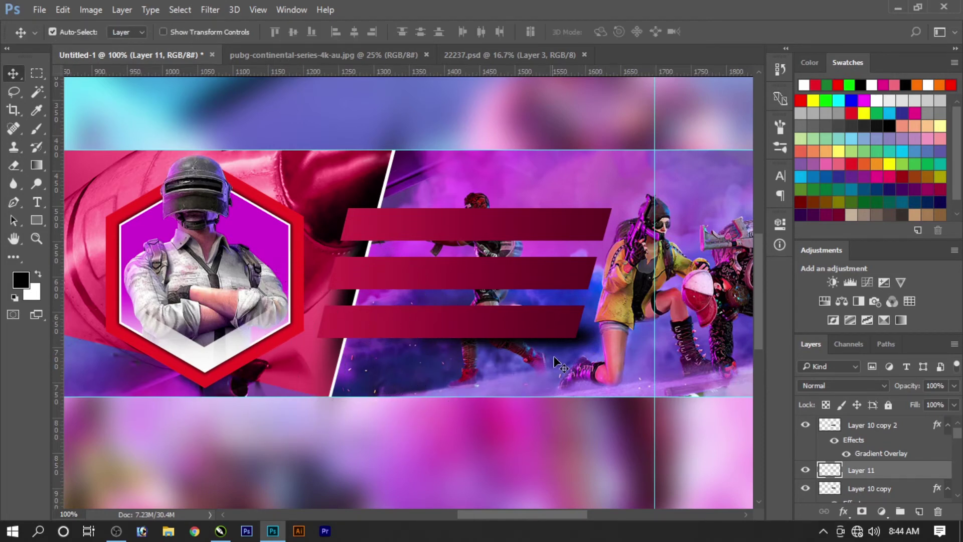
{"action": "left_click_drag", "start_coordinate": [584, 344], "coordinate": [572, 249]}
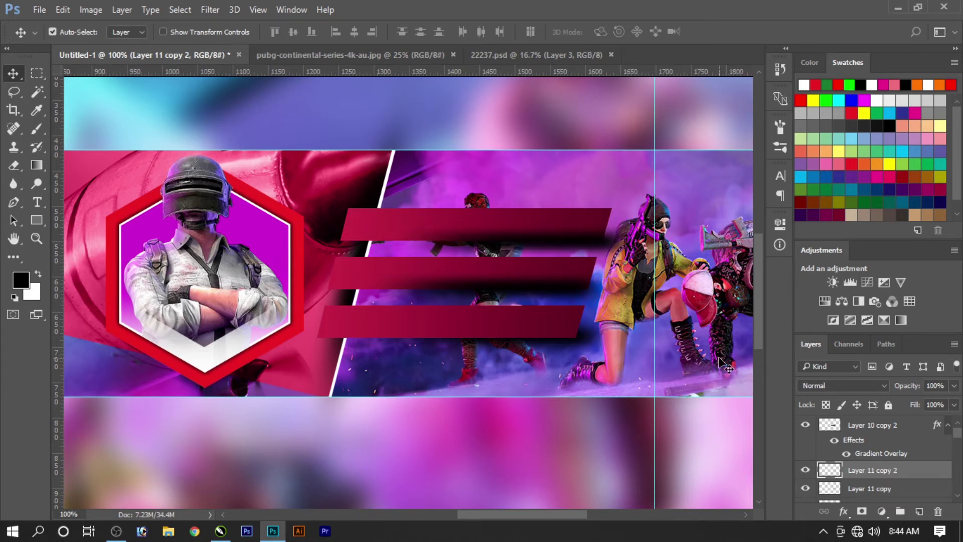
{"action": "key", "text": "ctrl"}
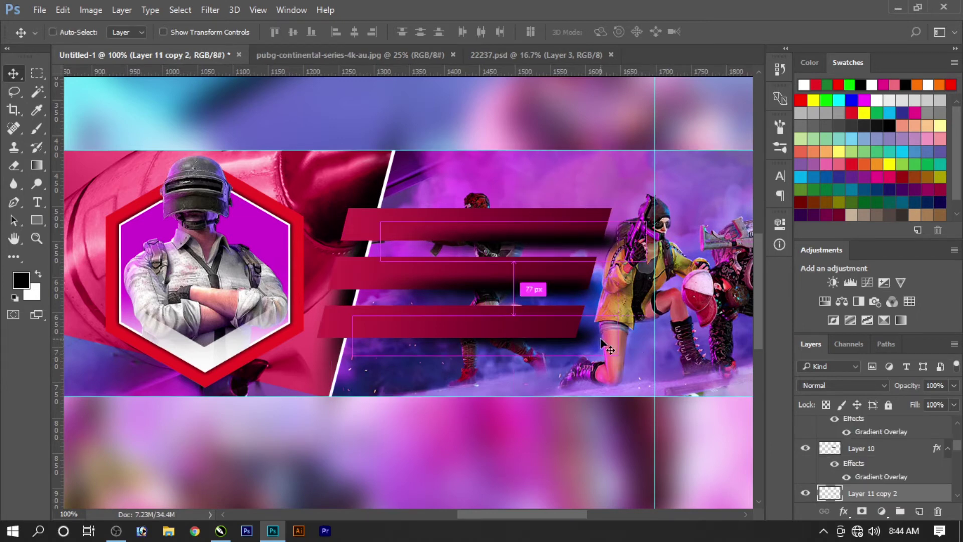
{"action": "key", "text": "ctrl+z"}
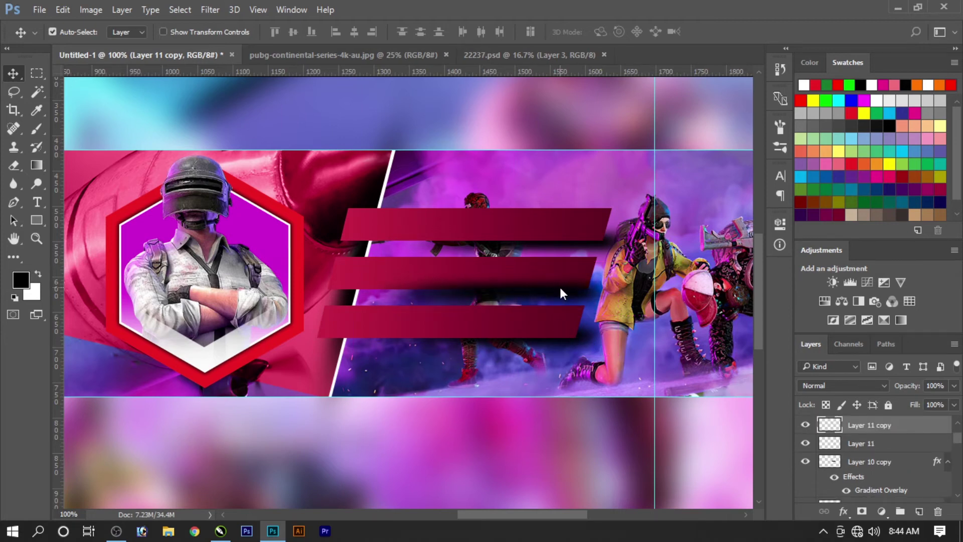
{"action": "key", "text": "ctrl"}
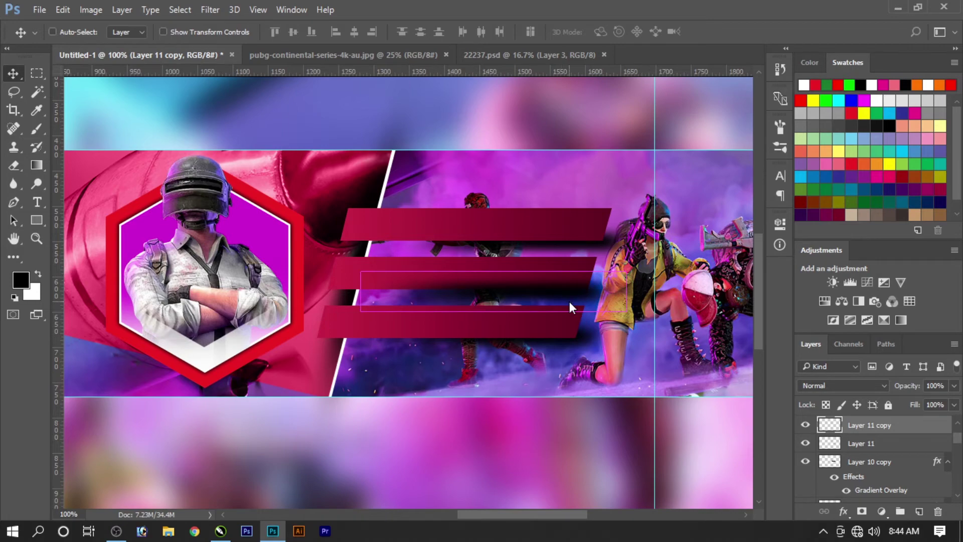
{"action": "key", "text": "ctrl+bracketleft"}
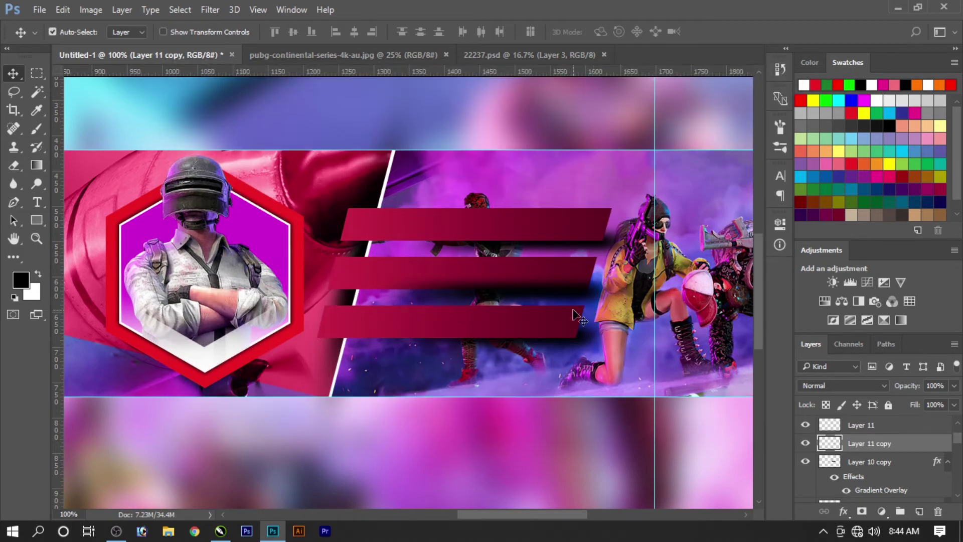
{"action": "key", "text": "ctrl+bracketleft"}
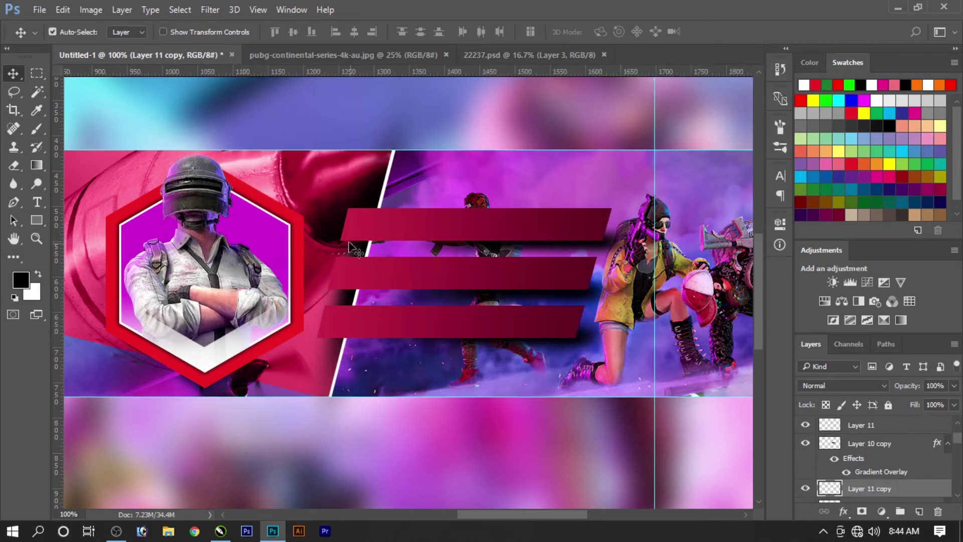
- Start a new pen path with a first anchor beside the top bar
{"action": "scroll", "coordinate": [351, 246], "scroll_direction": "up", "scroll_amount": 1}
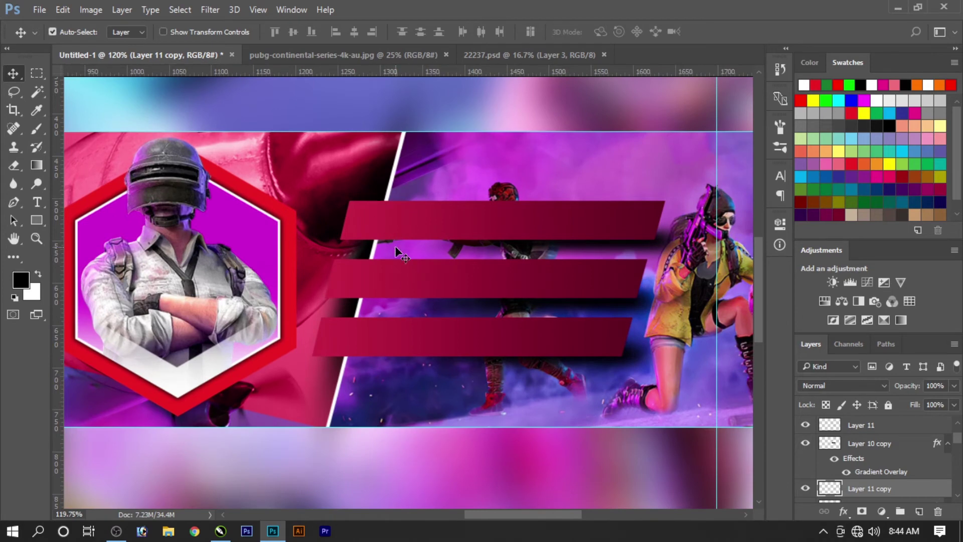
{"action": "key", "text": "p"}
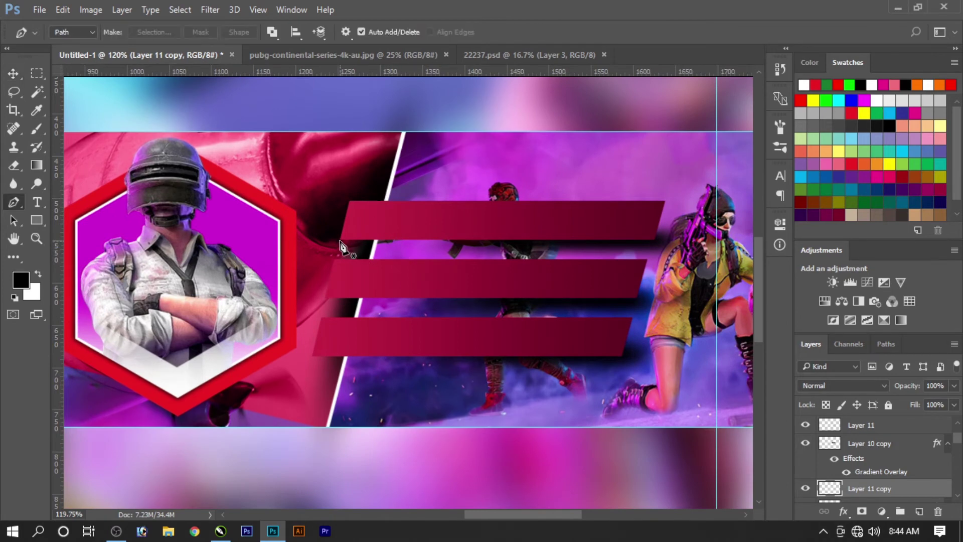
{"action": "left_click", "coordinate": [340, 239]}
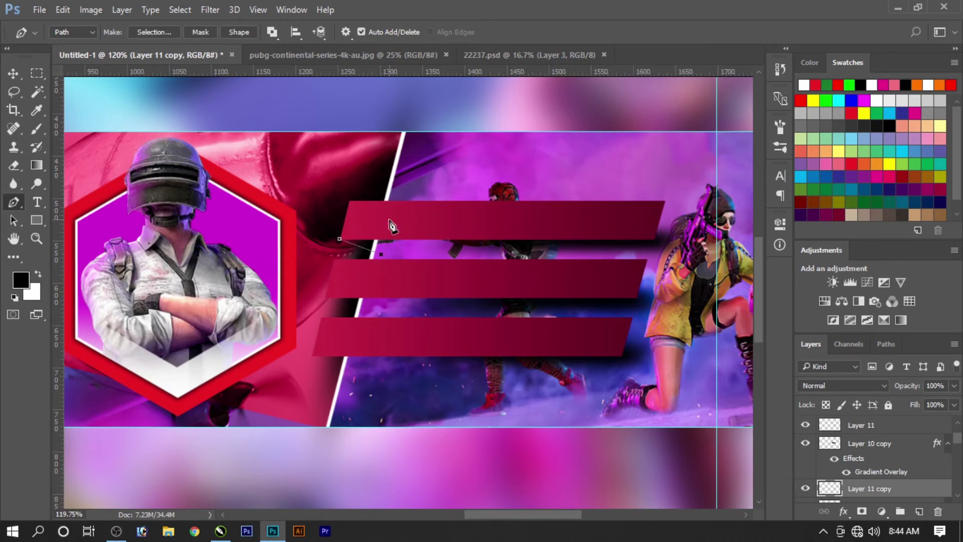
- Turn the pen path into a selection and fill it black on a new layer
{"action": "right_click", "coordinate": [377, 235]}
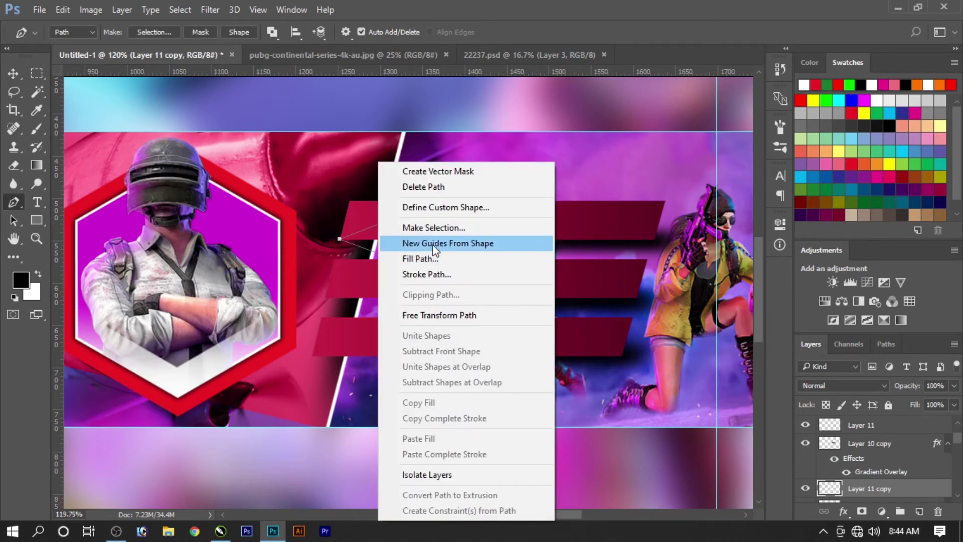
{"action": "left_click", "coordinate": [434, 228]}
{"action": "left_click", "coordinate": [554, 145]}
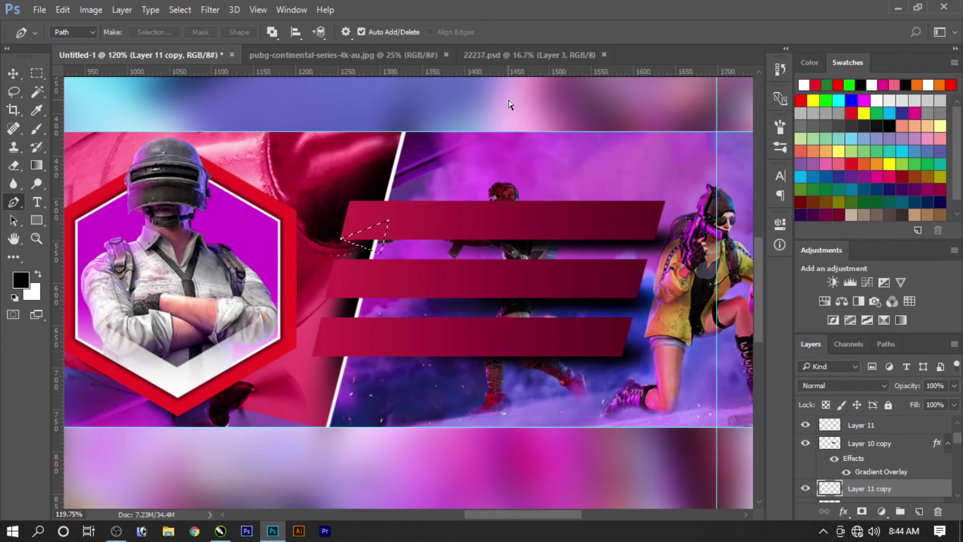
{"action": "key", "text": "ctrl+shift+n"}
{"action": "key", "text": "Return"}
{"action": "key", "text": "alt+BackSpace"}
{"action": "key", "text": "ctrl+d"}
- Send the black wedge behind the bars and tuck it under the top bar's left end
{"action": "key", "text": "v"}
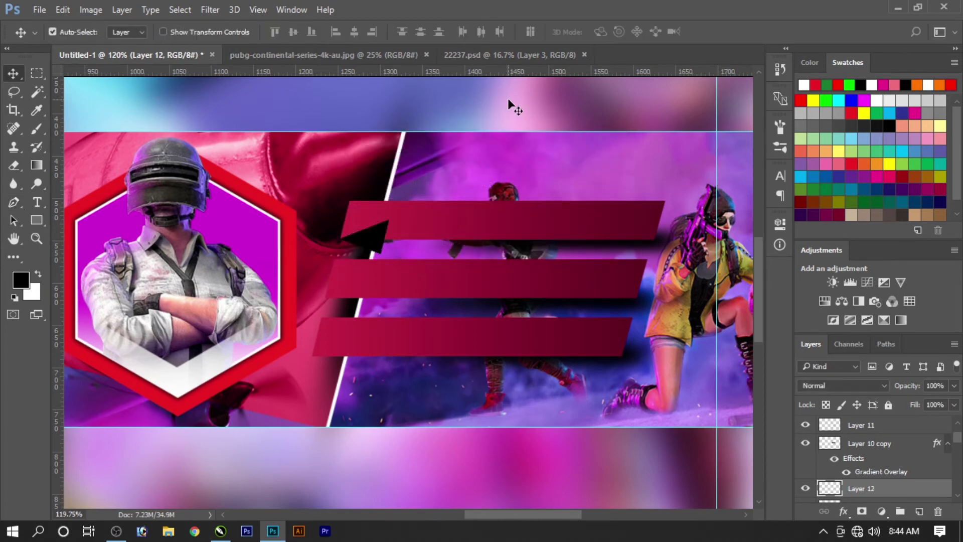
{"action": "key", "text": "ctrl"}
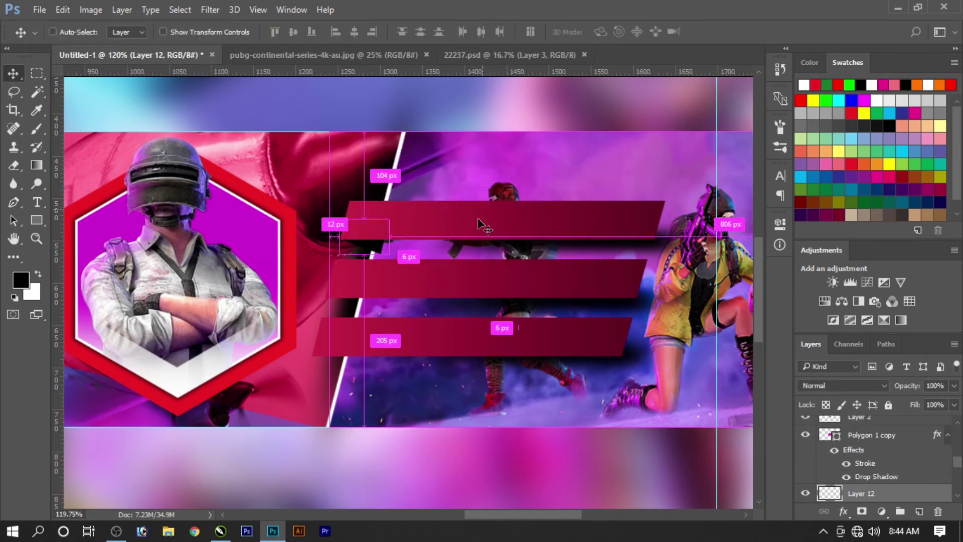
{"action": "key", "text": "ctrl+bracketleft"}
{"action": "key", "text": "ctrl+bracketleft"}
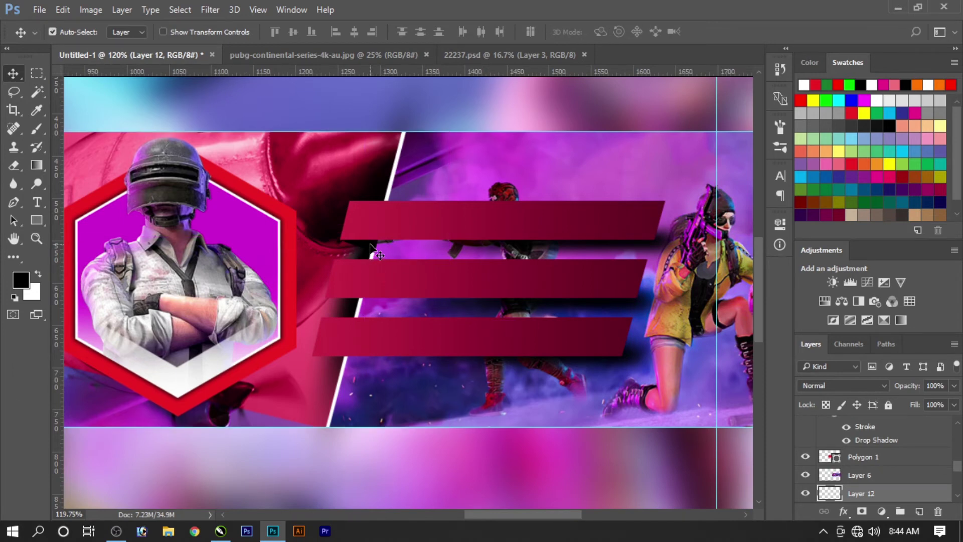
{"action": "left_click_drag", "start_coordinate": [370, 249], "coordinate": [341, 361]}
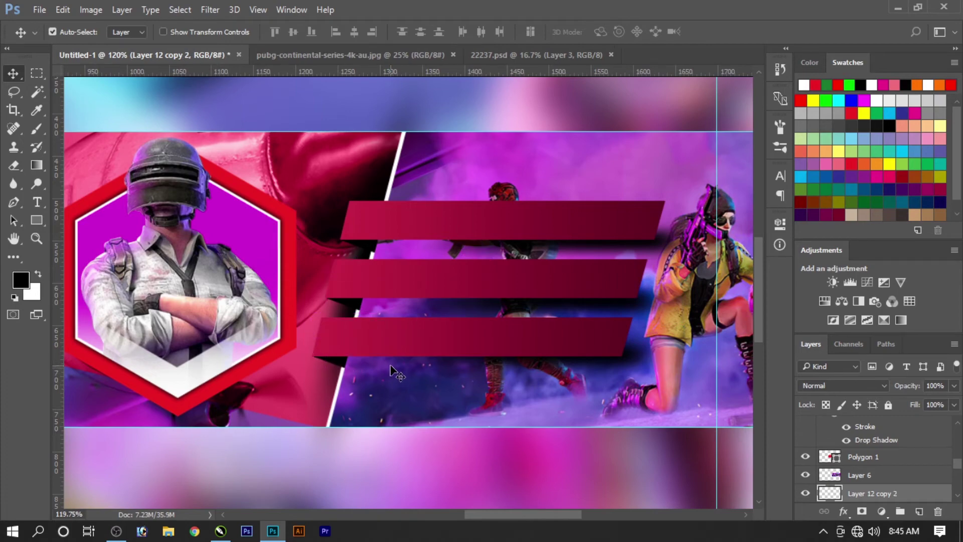
{"action": "scroll", "coordinate": [512, 324], "scroll_direction": "down", "scroll_amount": 3}
{"action": "scroll", "coordinate": [482, 321], "scroll_direction": "down", "scroll_amount": 2}
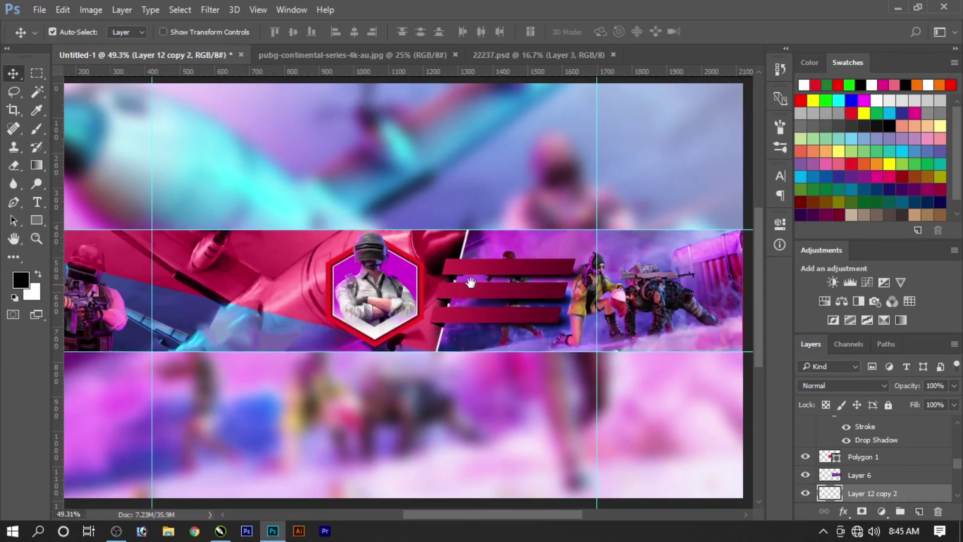
{"action": "right_click", "coordinate": [488, 290]}
{"action": "left_click", "coordinate": [496, 290]}
{"action": "scroll", "coordinate": [554, 292], "scroll_direction": "up", "scroll_amount": 2}
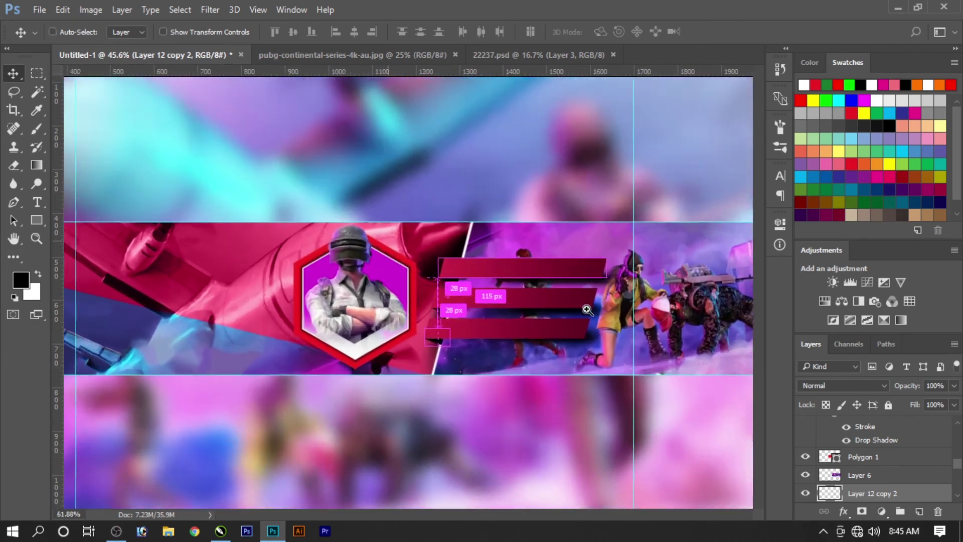
{"action": "scroll", "coordinate": [501, 281], "scroll_direction": "up", "scroll_amount": 2}
- Add the word Facebook in Arial on the top red bar
{"action": "key", "text": "t"}
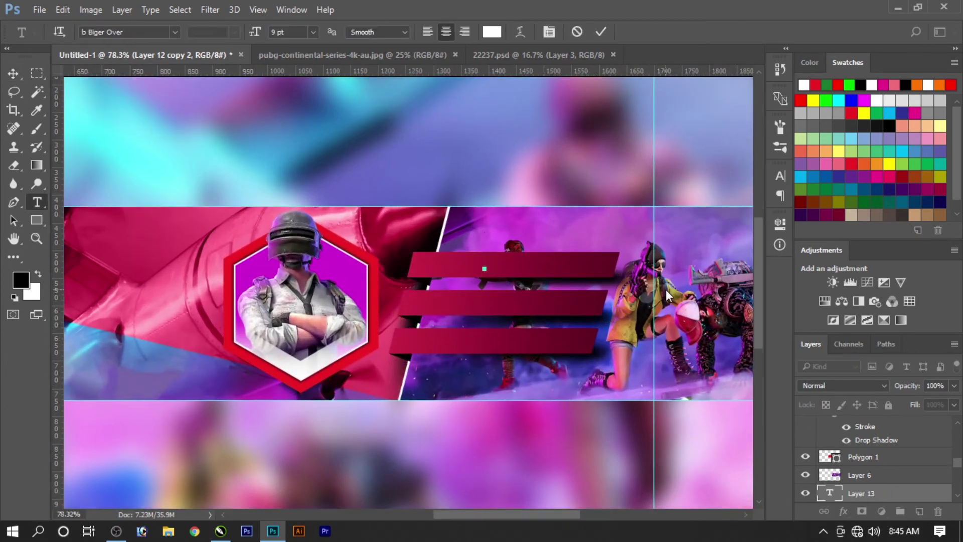
{"action": "type", "text": "FAI"}
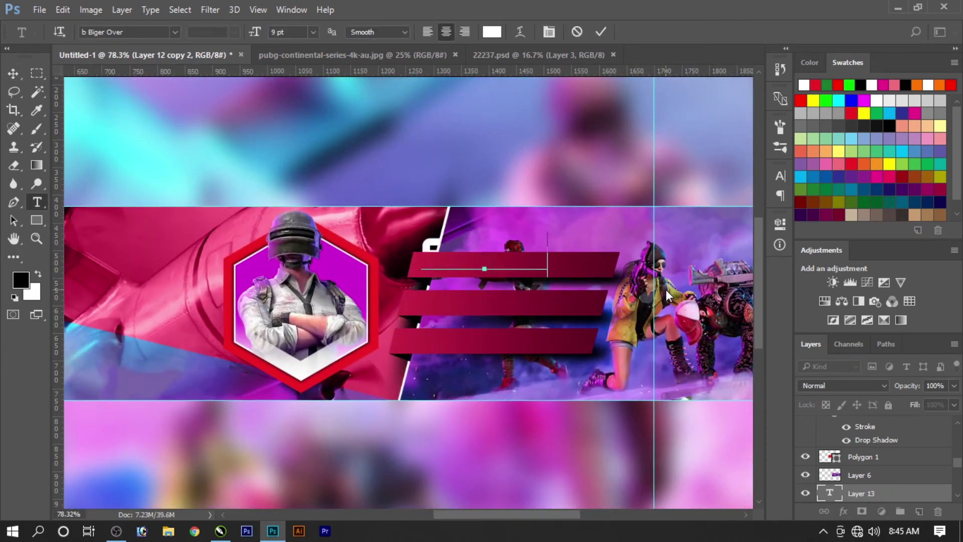
{"action": "type", "text": "ZAN"}
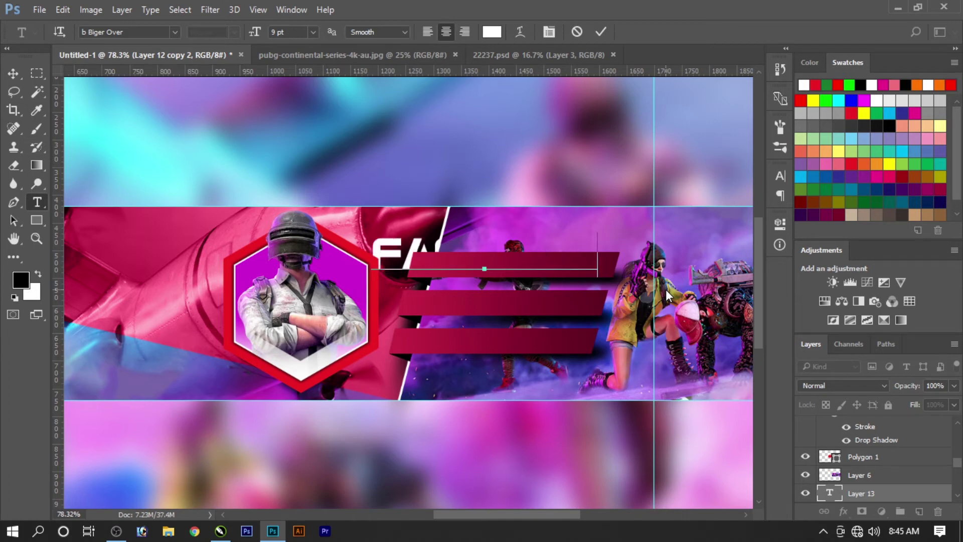
{"action": "key", "text": "ctrl+a"}
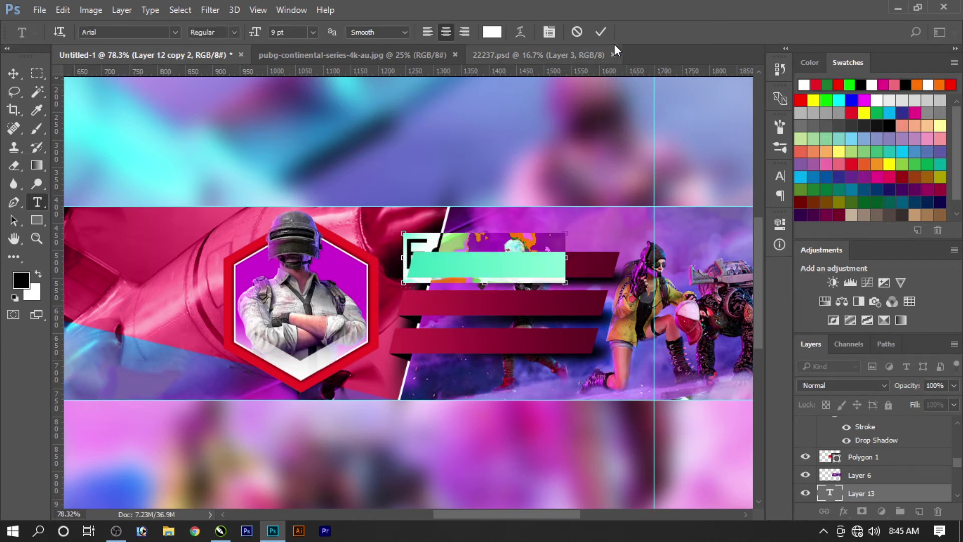
{"action": "left_click", "coordinate": [608, 29]}
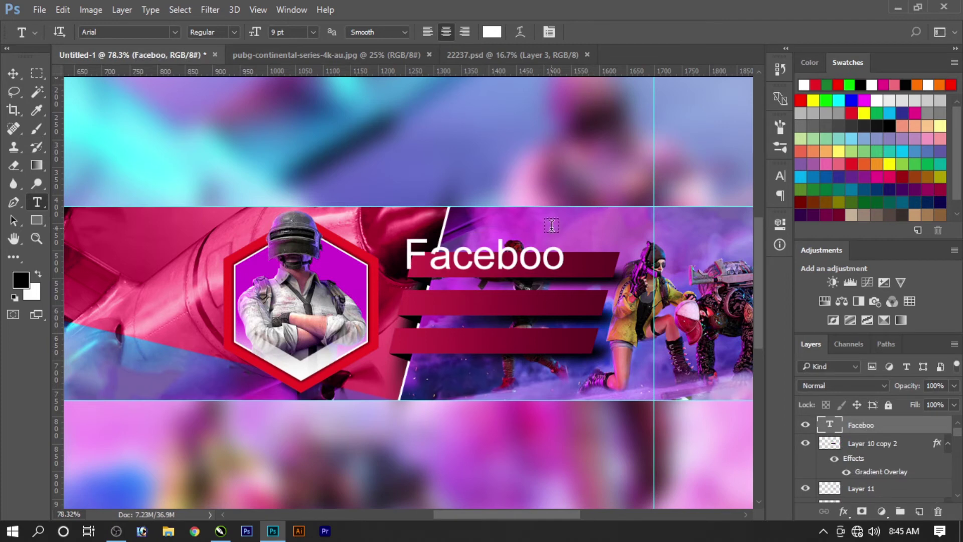
{"action": "left_click", "coordinate": [564, 252]}
{"action": "type", "text": "k"}
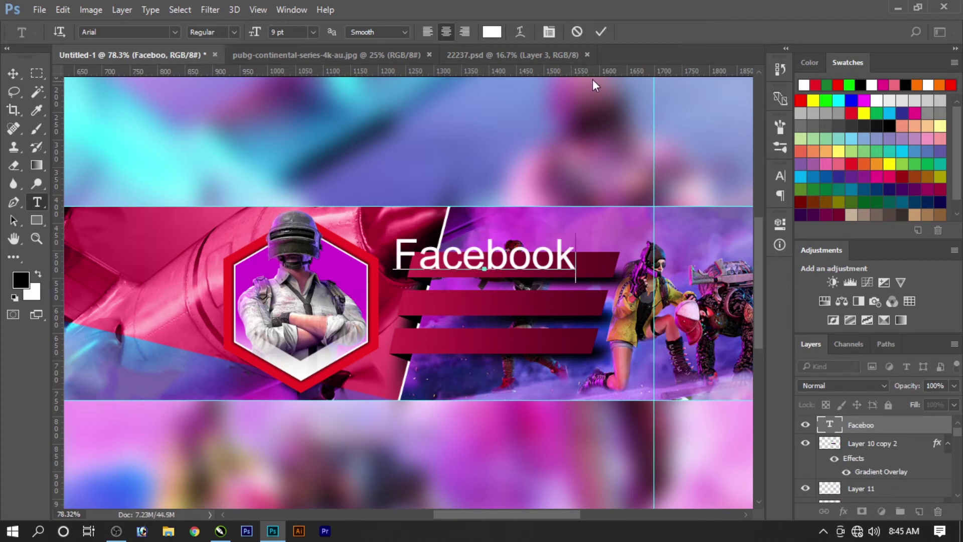
{"action": "left_click", "coordinate": [603, 31]}
- Scale the Facebook text down and centre it on the top bar
{"action": "key", "text": "ctrl+t"}
{"action": "mouse_move", "coordinate": [396, 237]}
{"action": "left_mouse_down"}
{"action": "mouse_move", "coordinate": [487, 268]}
{"action": "mouse_move", "coordinate": [499, 262]}
{"action": "left_mouse_up"}
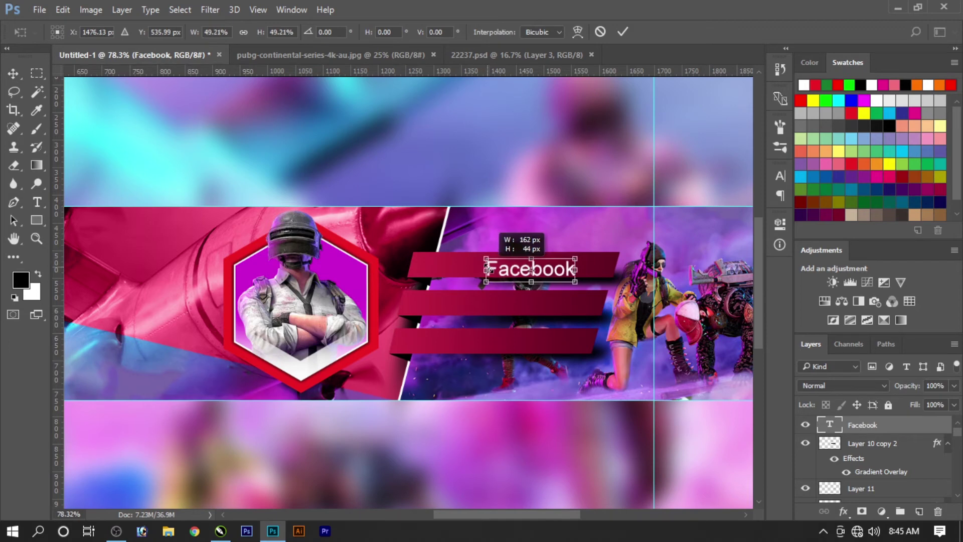
{"action": "left_click", "coordinate": [623, 31]}
{"action": "left_click", "coordinate": [13, 73]}
{"action": "left_click_drag", "start_coordinate": [531, 277], "coordinate": [502, 273]}
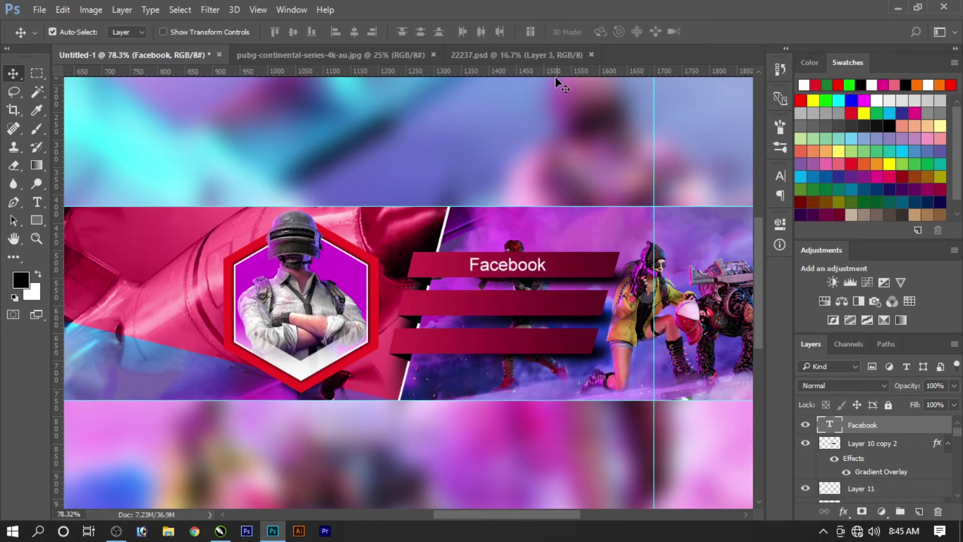
- Bring the Facebook, Twitter and Instagram icons into the banner and shrink them to about 4%
{"action": "left_click", "coordinate": [517, 56]}
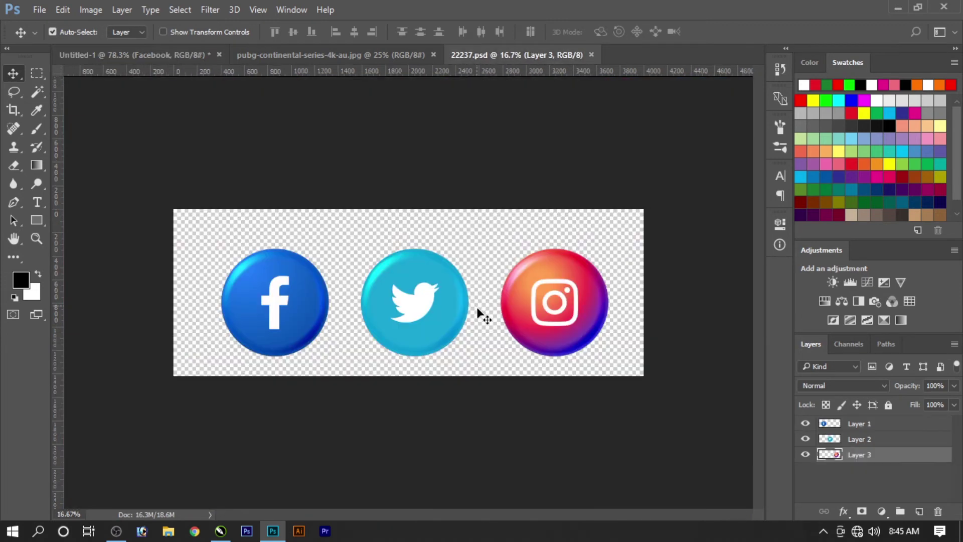
{"action": "left_click", "coordinate": [284, 310], "text": "shift"}
{"action": "mouse_move", "coordinate": [469, 319]}
{"action": "left_mouse_down"}
{"action": "mouse_move", "coordinate": [182, 54]}
{"action": "mouse_move", "coordinate": [450, 259]}
{"action": "mouse_move", "coordinate": [432, 316]}
{"action": "mouse_move", "coordinate": [176, 199]}
{"action": "left_mouse_up"}
{"action": "key", "text": "ctrl+t"}
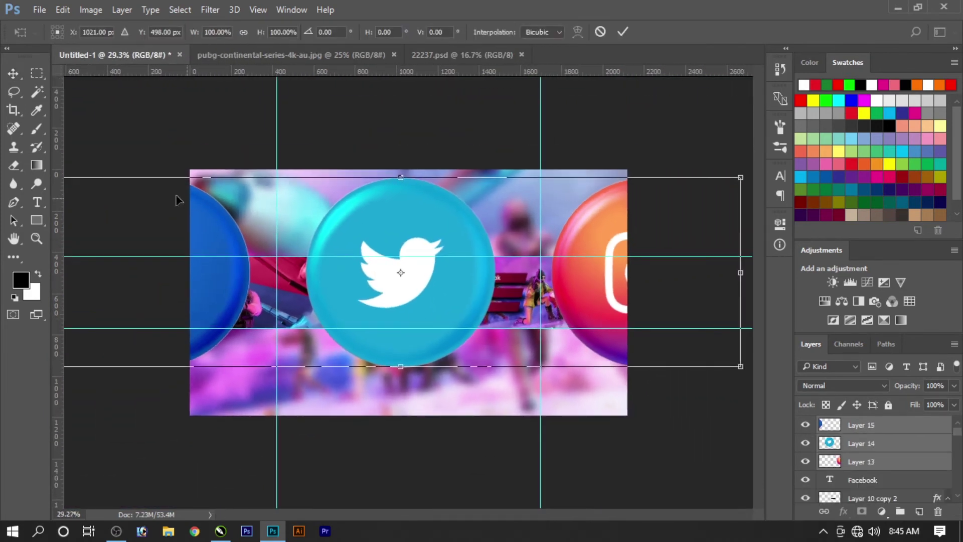
{"action": "mouse_move", "coordinate": [739, 173]}
{"action": "left_mouse_down"}
{"action": "mouse_move", "coordinate": [448, 260]}
{"action": "mouse_move", "coordinate": [519, 308]}
{"action": "left_mouse_up"}
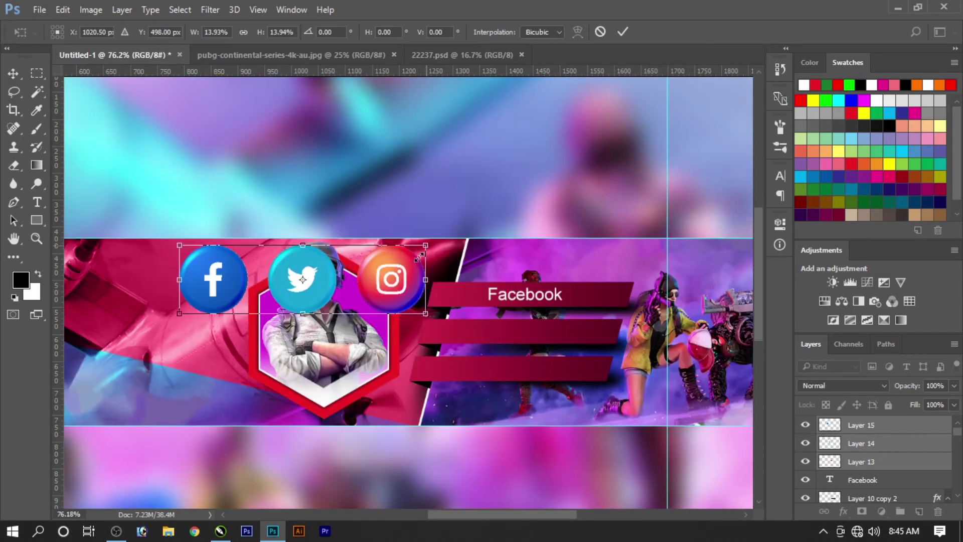
{"action": "left_click_drag", "start_coordinate": [180, 279], "coordinate": [335, 300]}
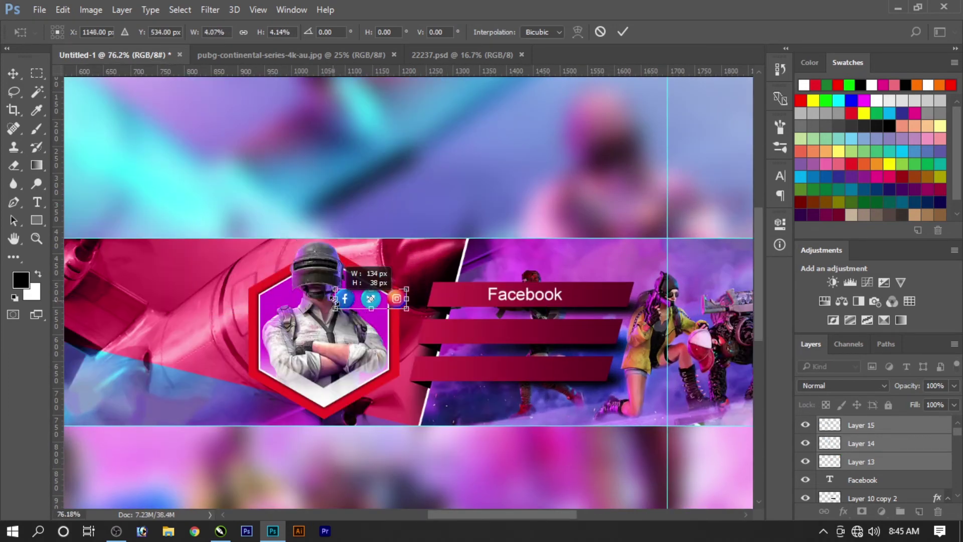
{"action": "key", "text": "Return"}
- Place the Facebook, Twitter and Instagram icons at the left ends of the three bars
{"action": "left_click", "coordinate": [345, 301]}
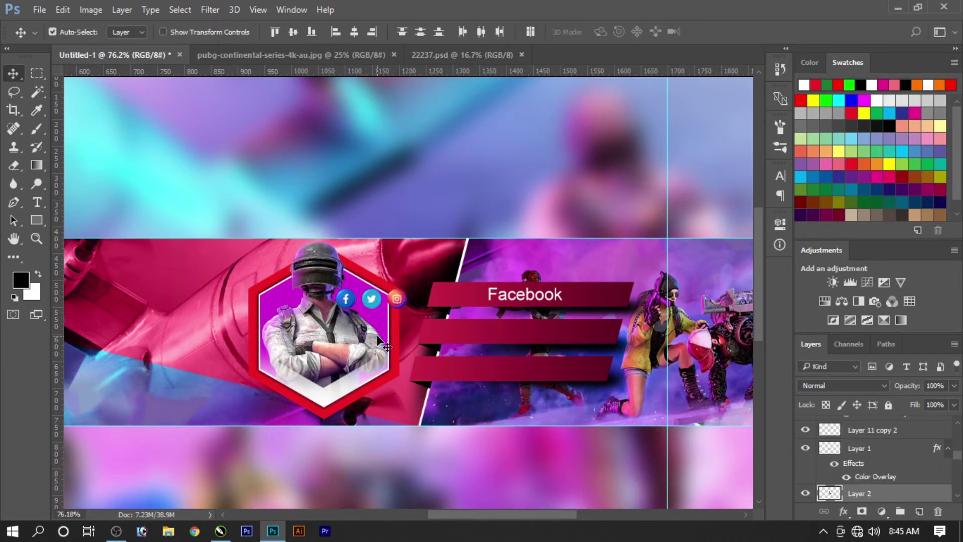
{"action": "left_click_drag", "start_coordinate": [345, 301], "coordinate": [453, 296]}
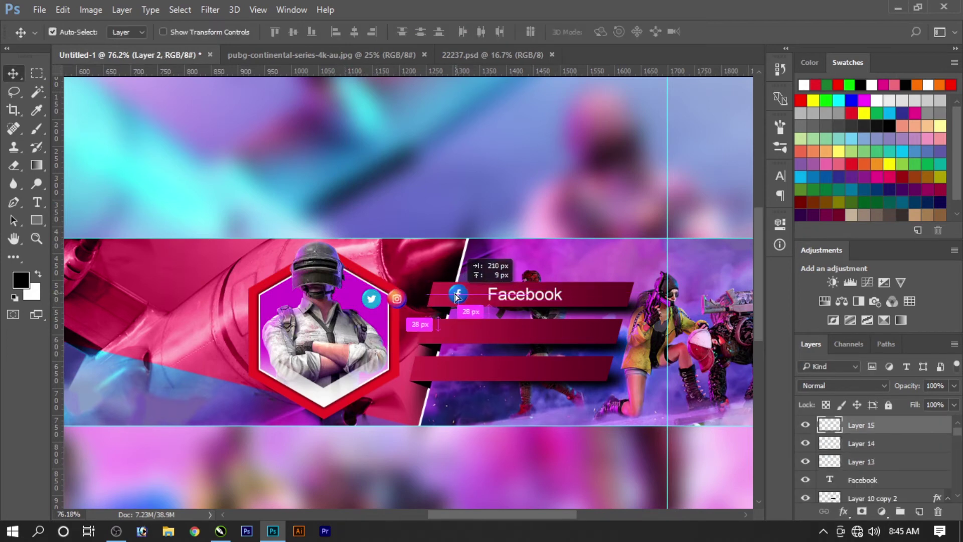
{"action": "left_click_drag", "start_coordinate": [374, 301], "coordinate": [440, 332]}
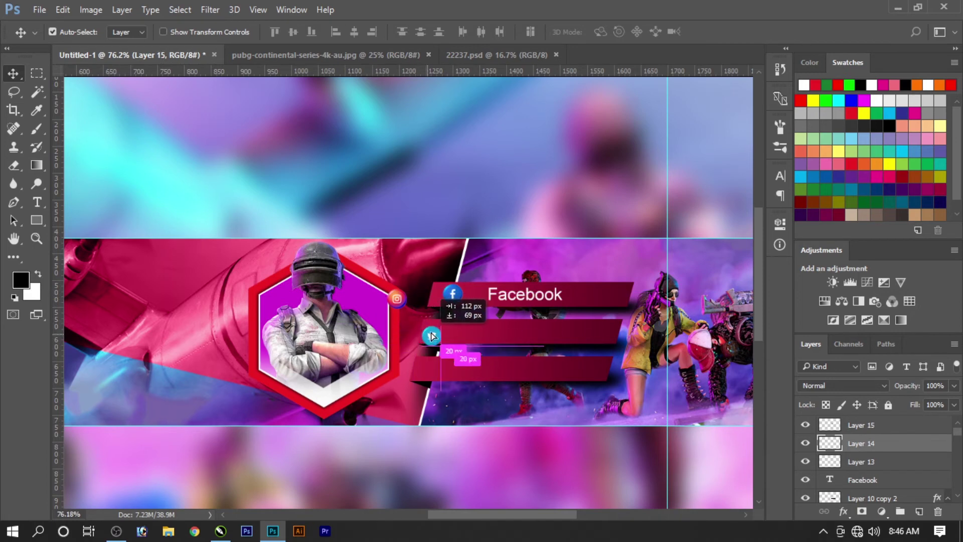
{"action": "left_click_drag", "start_coordinate": [397, 299], "coordinate": [440, 371]}
- View the banner at 100%, nudge the Instagram icon up and the Twitter icon right
{"action": "right_click", "coordinate": [413, 333]}
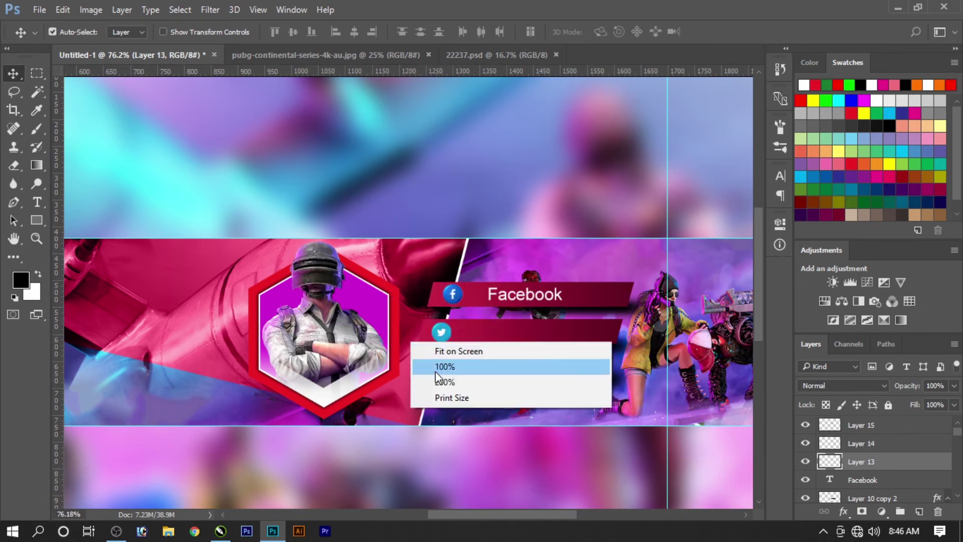
{"action": "left_click", "coordinate": [435, 365]}
{"action": "key", "text": "Up"}
{"action": "key", "text": "Up"}
{"action": "key", "text": "Up"}
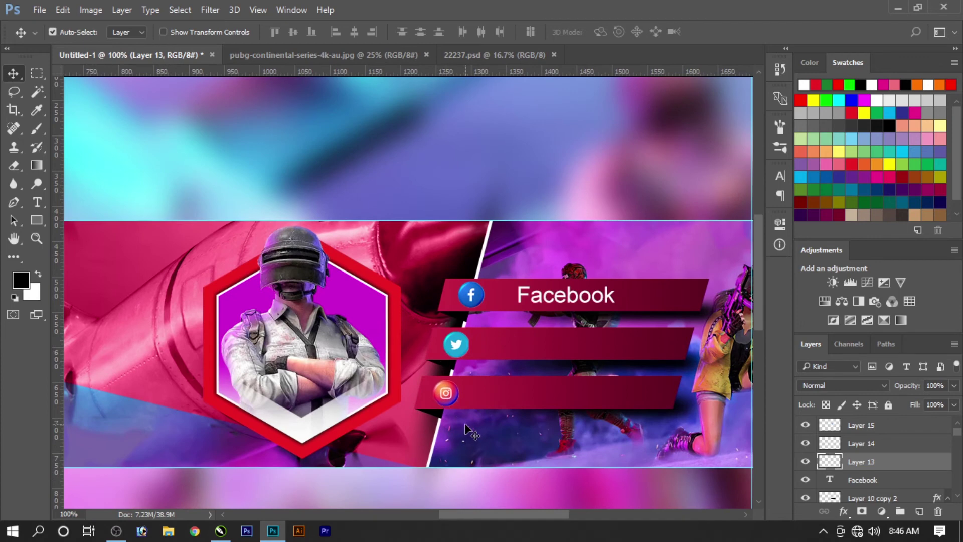
{"action": "left_click", "coordinate": [451, 341]}
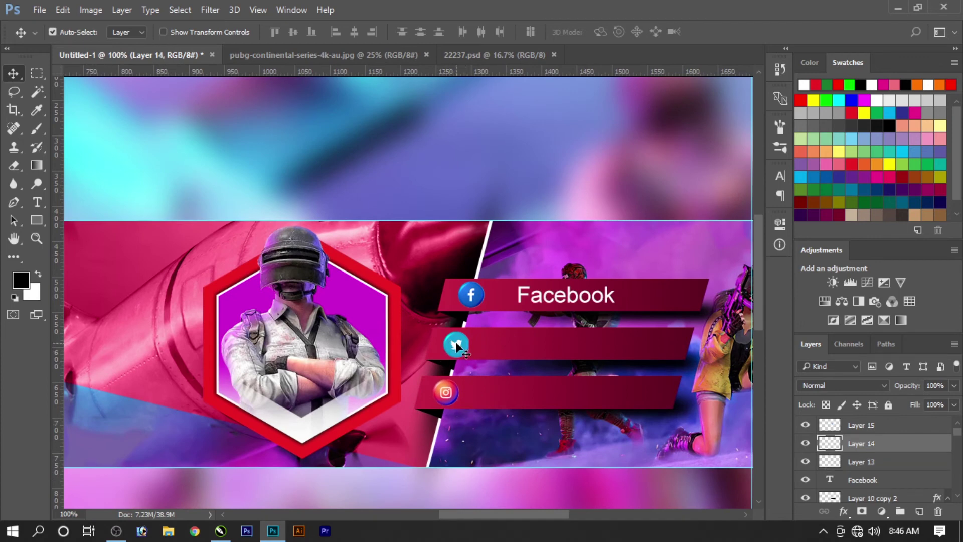
{"action": "left_click", "coordinate": [474, 302]}
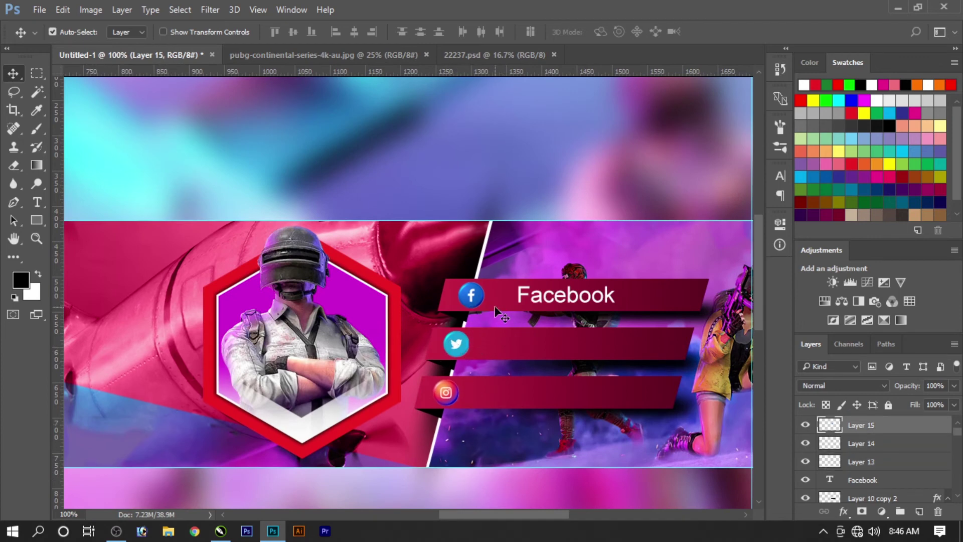
{"action": "left_click", "coordinate": [461, 348]}
{"action": "key", "text": "Right"}
{"action": "key", "text": "Right"}
{"action": "key", "text": "Right"}
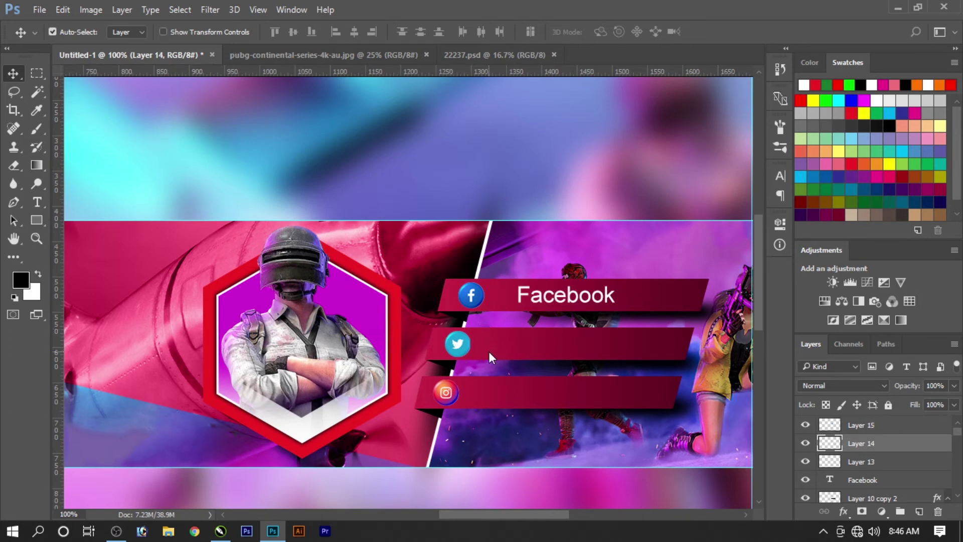
{"action": "key", "text": "Right"}
{"action": "key", "text": "Right"}
- Move the Facebook label left beside its icon on the top bar
{"action": "left_click", "coordinate": [455, 395]}
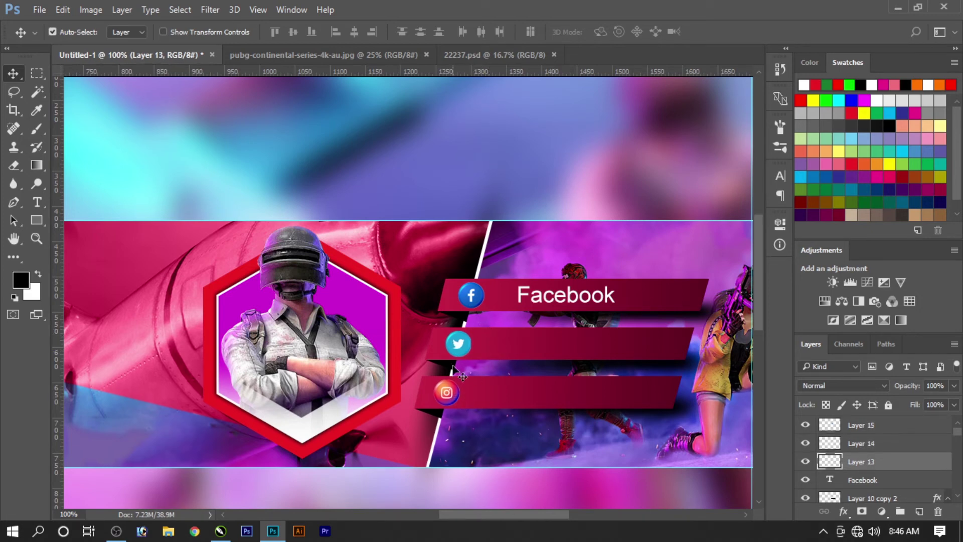
{"action": "left_click", "coordinate": [461, 346]}
{"action": "left_click", "coordinate": [468, 301]}
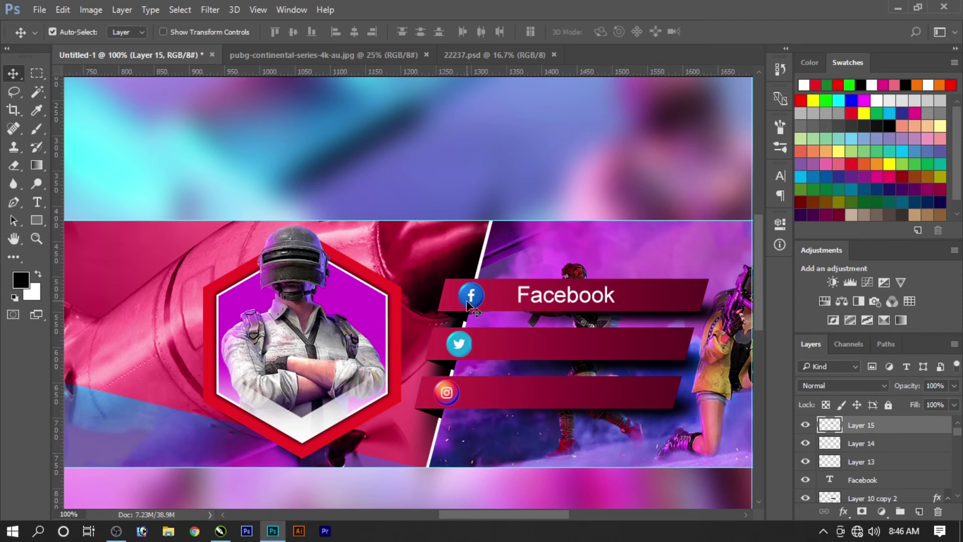
{"action": "mouse_move", "coordinate": [542, 303]}
{"action": "left_mouse_down"}
{"action": "mouse_move", "coordinate": [520, 300]}
{"action": "mouse_move", "coordinate": [517, 399]}
{"action": "left_mouse_up"}
- Retype the copied labels on the lower bars as Instagram and Twitter
{"action": "key", "text": "t"}
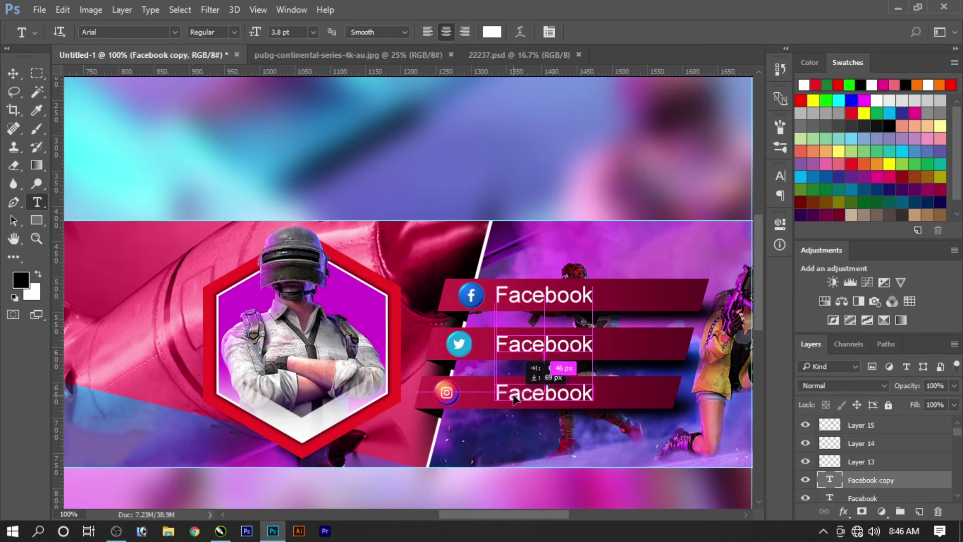
{"action": "double_click", "coordinate": [512, 374]}
{"action": "type", "text": "Inst"}
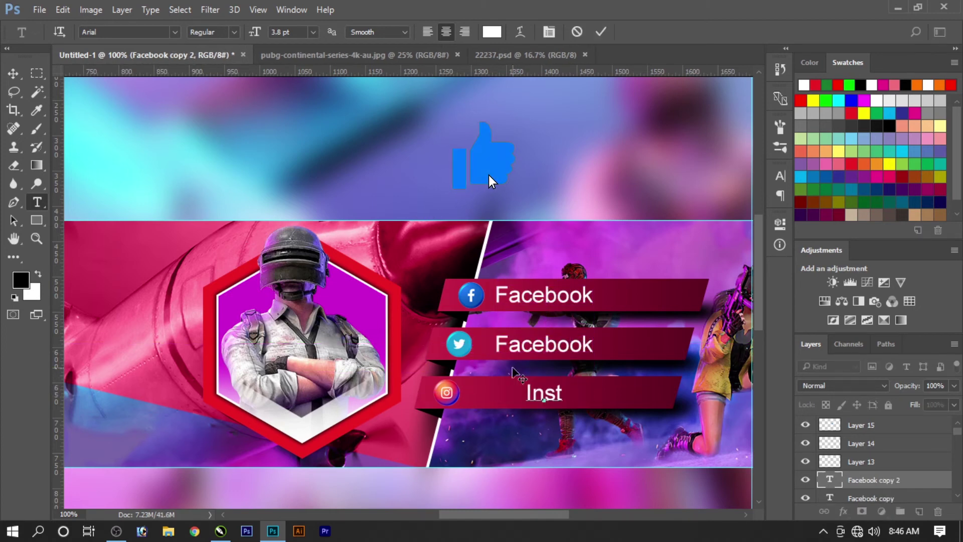
{"action": "type", "text": "agram"}
{"action": "key", "text": "ctrl+Return"}
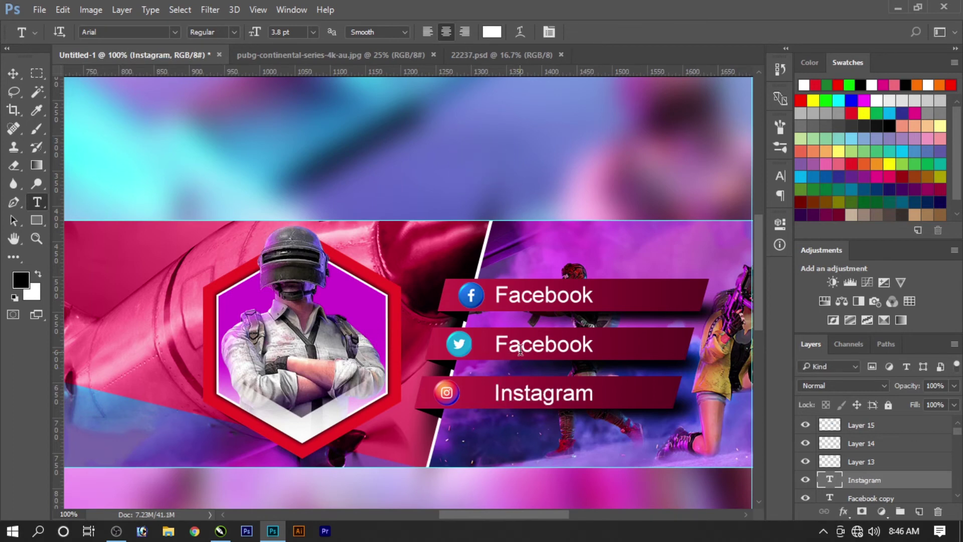
{"action": "double_click", "coordinate": [523, 346]}
{"action": "type", "text": "Twi"}
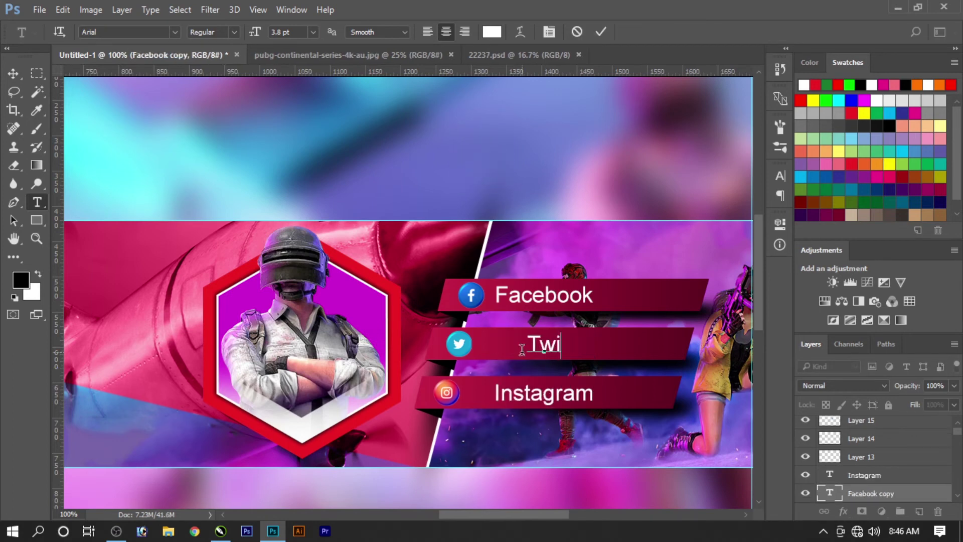
{"action": "type", "text": "tter"}
{"action": "key", "text": "ctrl+Return"}
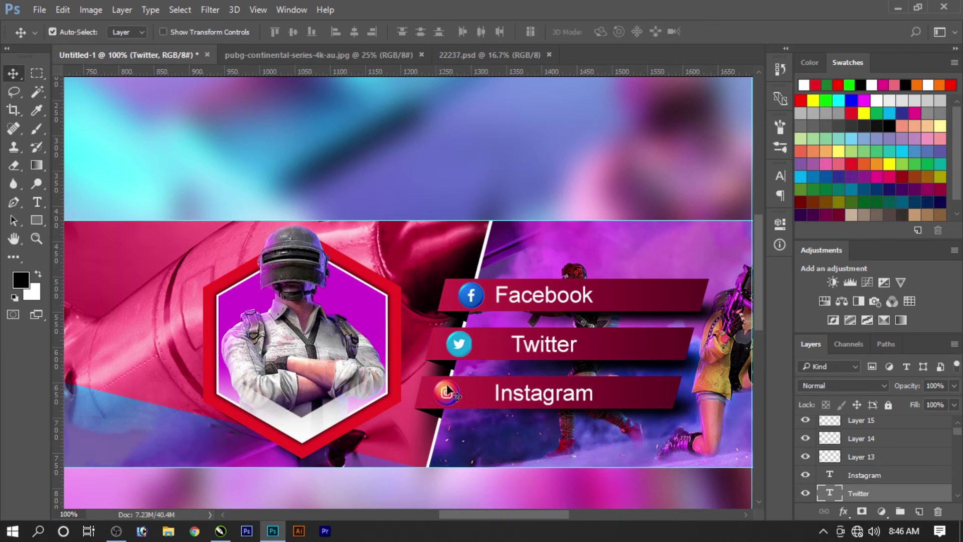
- Move the Twitter and Instagram labels left beside their icons and line them up
{"action": "left_click_drag", "start_coordinate": [521, 346], "coordinate": [494, 347]}
{"action": "mouse_move", "coordinate": [509, 397]}
{"action": "left_mouse_down"}
{"action": "mouse_move", "coordinate": [486, 398]}
{"action": "mouse_move", "coordinate": [475, 410]}
{"action": "left_mouse_up"}
{"action": "left_click_drag", "start_coordinate": [516, 351], "coordinate": [516, 351]}
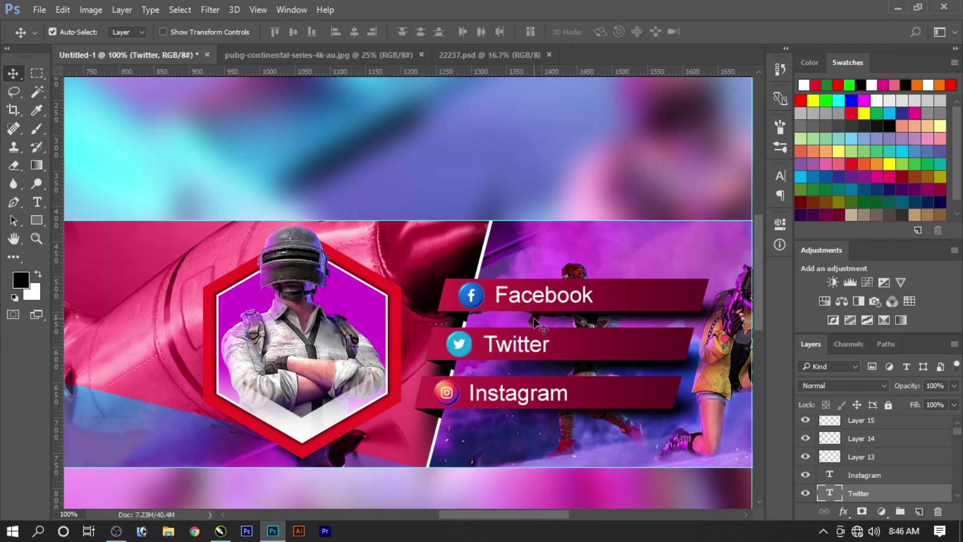
{"action": "scroll", "coordinate": [562, 346], "scroll_direction": "down", "scroll_amount": 5, "text": "alt"}
{"action": "right_click", "coordinate": [575, 349]}
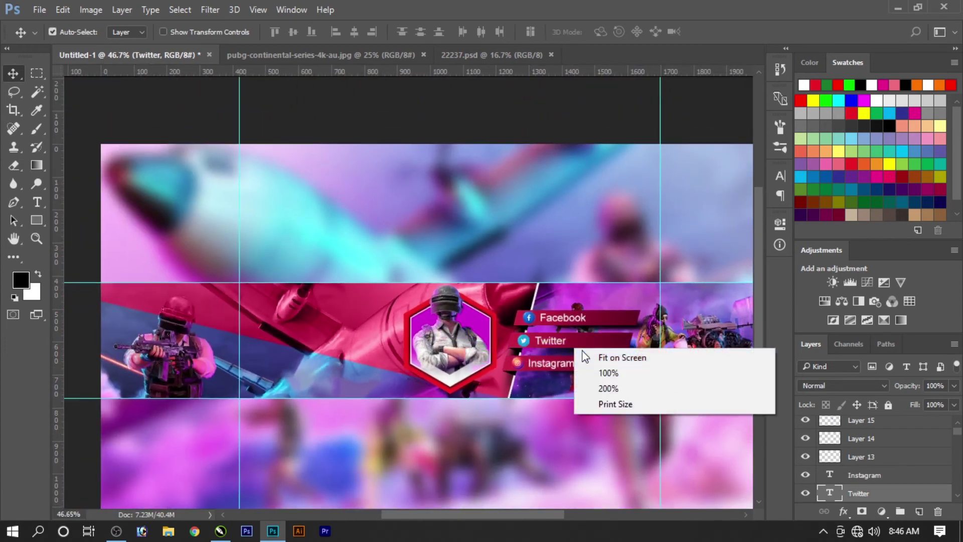
{"action": "left_click", "coordinate": [609, 356]}
- Add an all-caps GAMER NAME title in the b Biger Over font
{"action": "key", "text": "t"}
{"action": "left_click", "coordinate": [259, 193]}
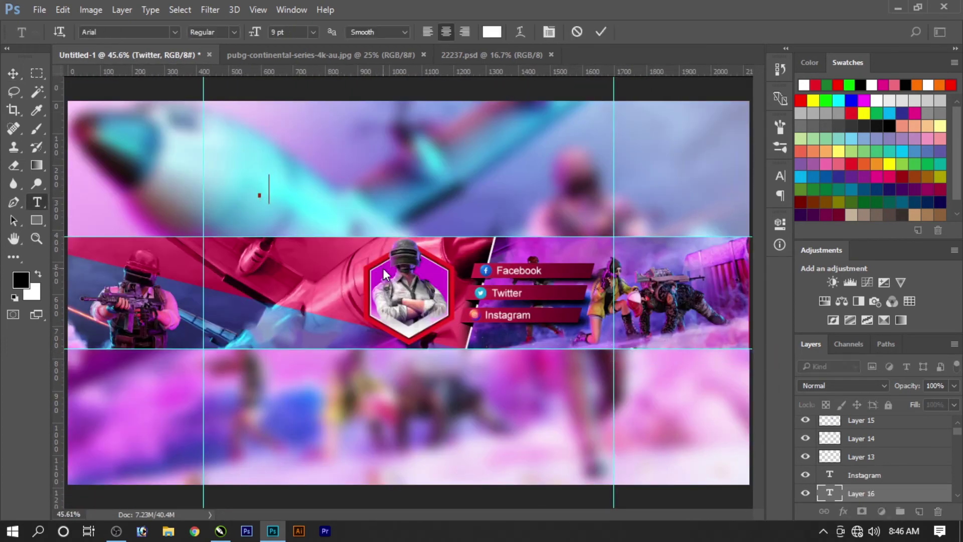
{"action": "type", "text": "Gamer"}
{"action": "type", "text": " Name"}
{"action": "key", "text": "ctrl+a"}
{"action": "key", "text": "ctrl+shift+k"}
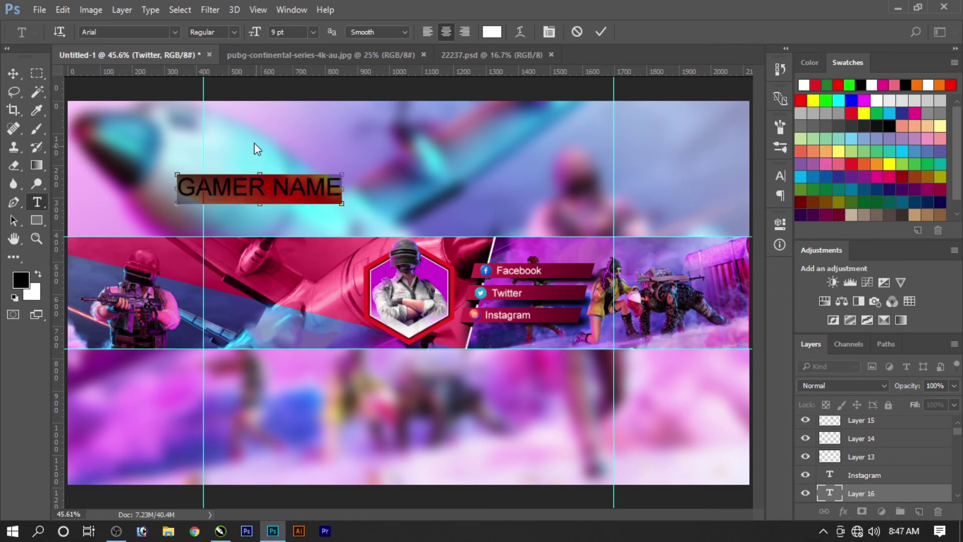
{"action": "left_click", "coordinate": [170, 31]}
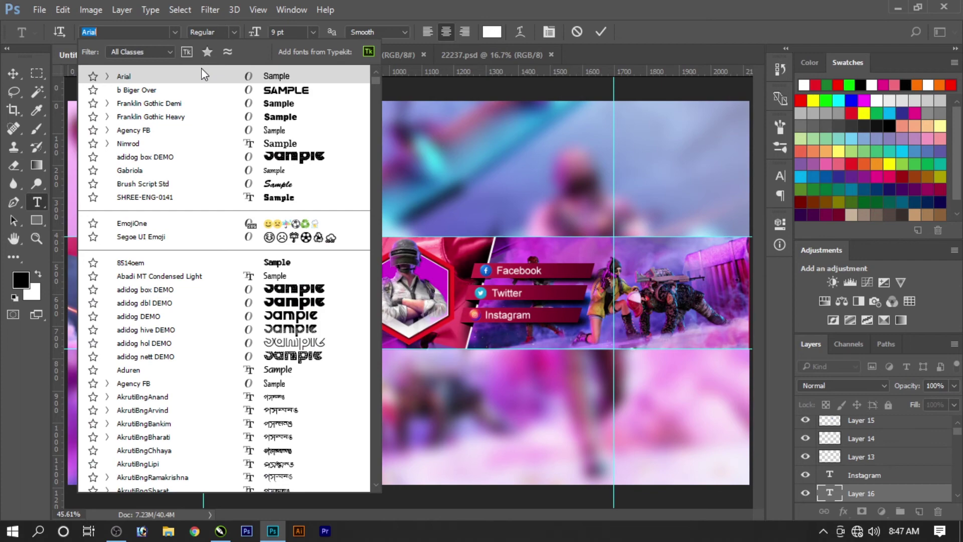
{"action": "left_click", "coordinate": [318, 93]}
{"action": "left_click", "coordinate": [602, 32]}
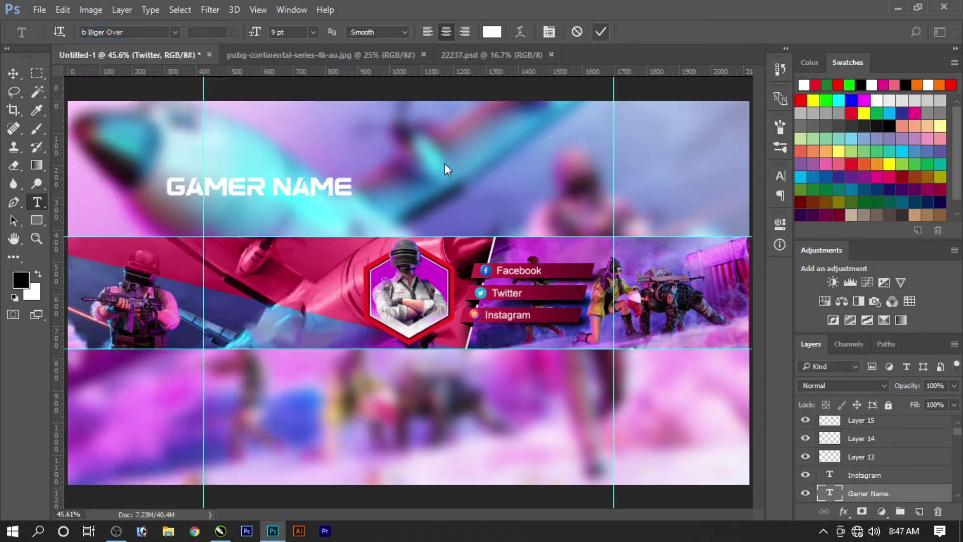
- Move GAMER NAME into the strip left of the hexagon and make it narrower and taller
{"action": "key", "text": "v"}
{"action": "left_click_drag", "start_coordinate": [266, 182], "coordinate": [294, 293]}
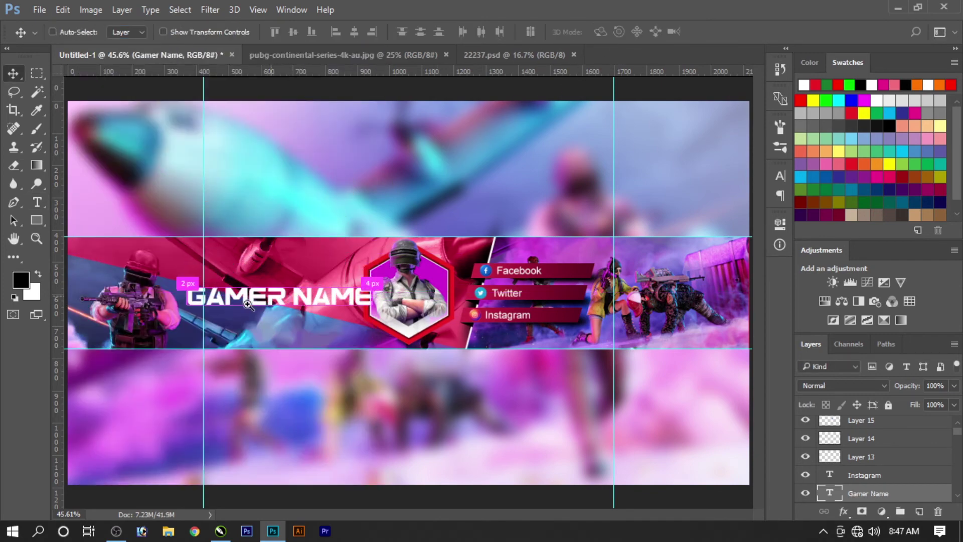
{"action": "scroll", "coordinate": [246, 303], "scroll_direction": "up", "scroll_amount": 5}
{"action": "key", "text": "ctrl+t"}
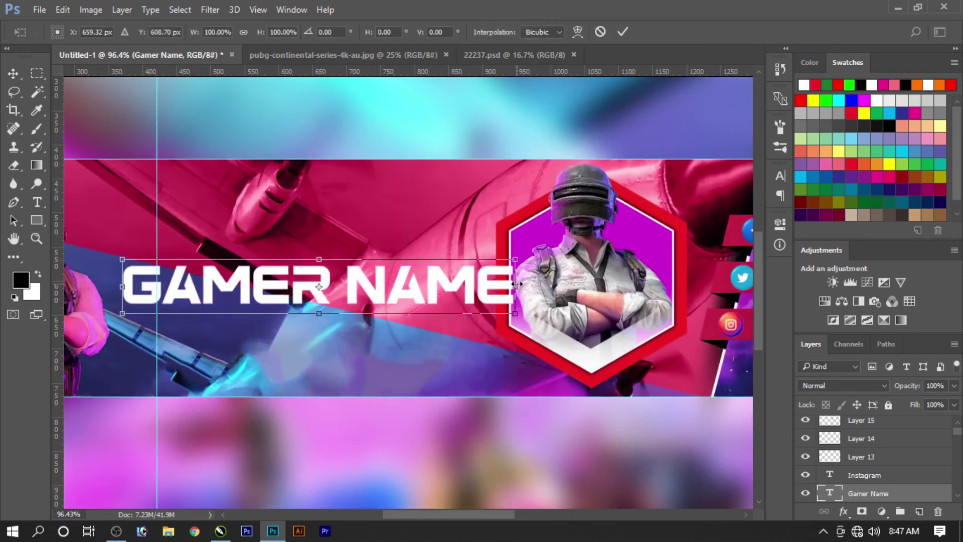
{"action": "mouse_move", "coordinate": [517, 285]}
{"action": "left_mouse_down"}
{"action": "mouse_move", "coordinate": [326, 271]}
{"action": "mouse_move", "coordinate": [330, 258]}
{"action": "left_mouse_up"}
{"action": "key", "text": "Return"}
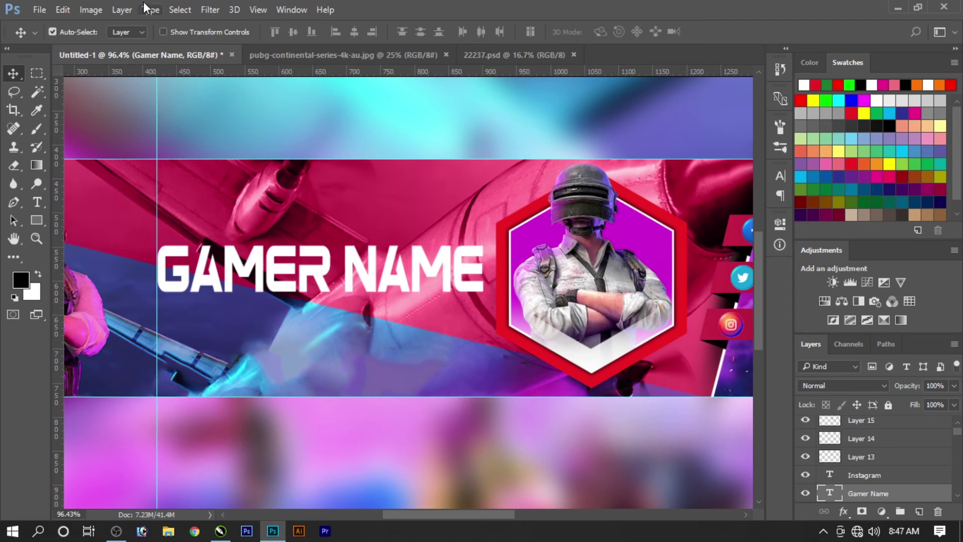
- Give GAMER NAME a metallic bevel style preset and a 5 px black stroke
{"action": "left_click", "coordinate": [121, 10]}
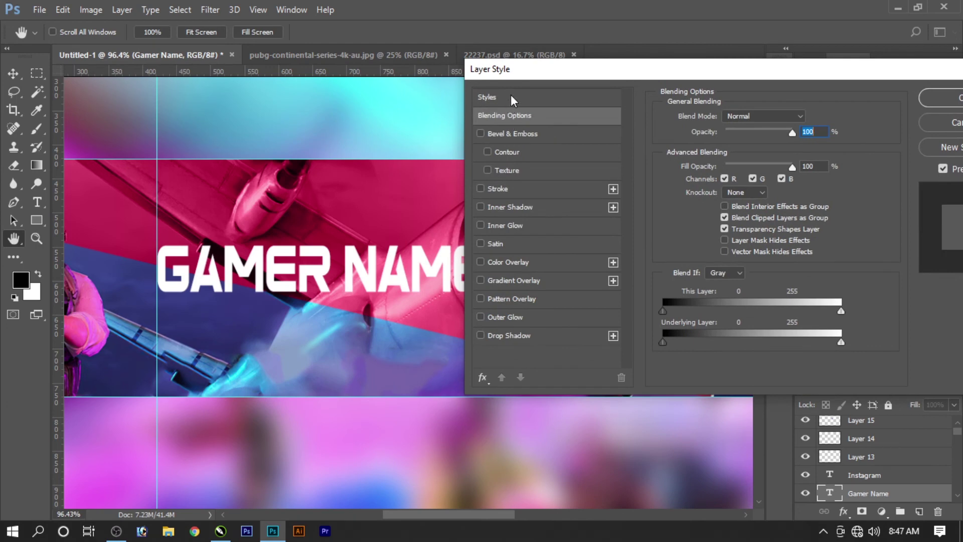
{"action": "left_click", "coordinate": [510, 99]}
{"action": "left_click", "coordinate": [708, 222]}
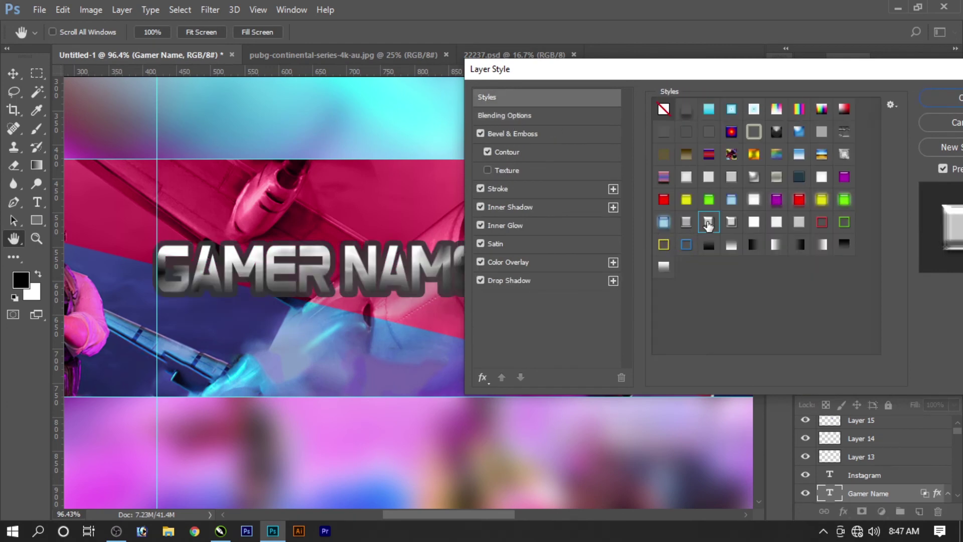
{"action": "left_click", "coordinate": [523, 188]}
{"action": "key", "text": "BackSpace"}
{"action": "type", "text": "5"}
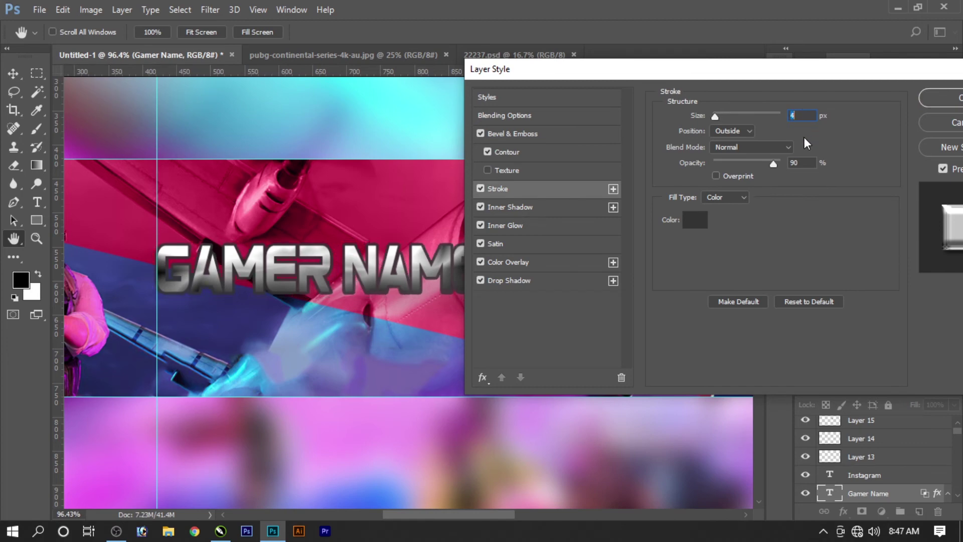
{"action": "left_click", "coordinate": [695, 219]}
{"action": "left_click", "coordinate": [634, 260]}
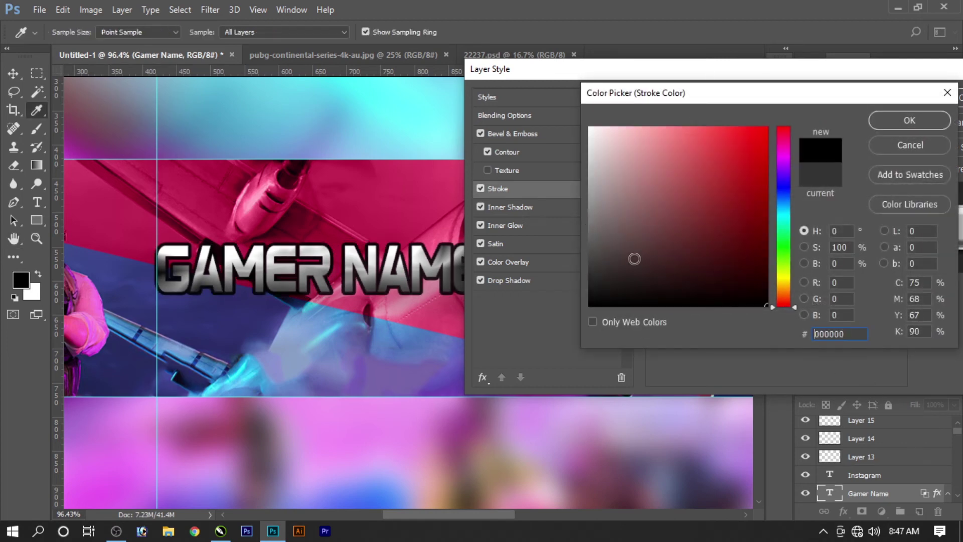
{"action": "left_click", "coordinate": [849, 120]}
{"action": "left_click", "coordinate": [936, 103]}
- Type a YOUR TAGLINE line below the GAMER NAME title
{"action": "key", "text": "t"}
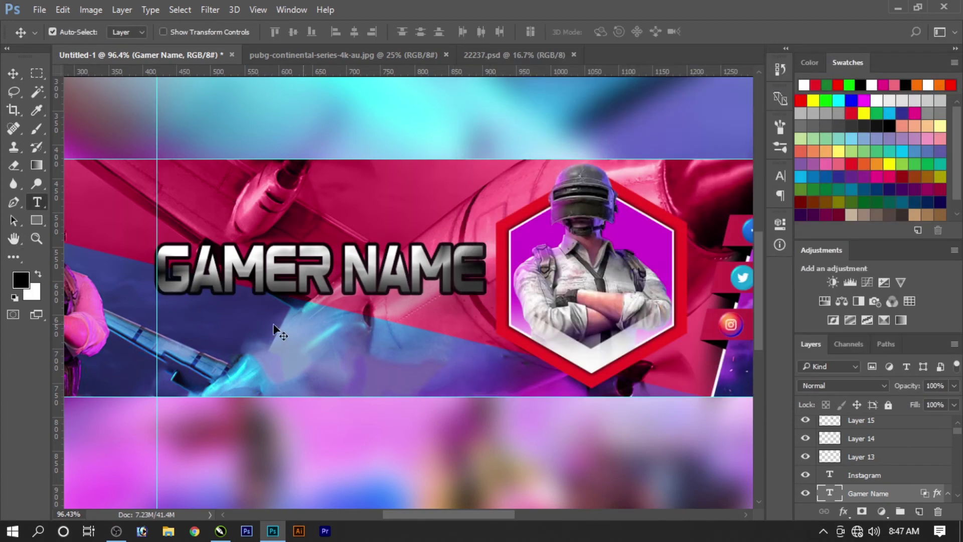
{"action": "left_click", "coordinate": [233, 333]}
{"action": "type", "text": "YOUR "}
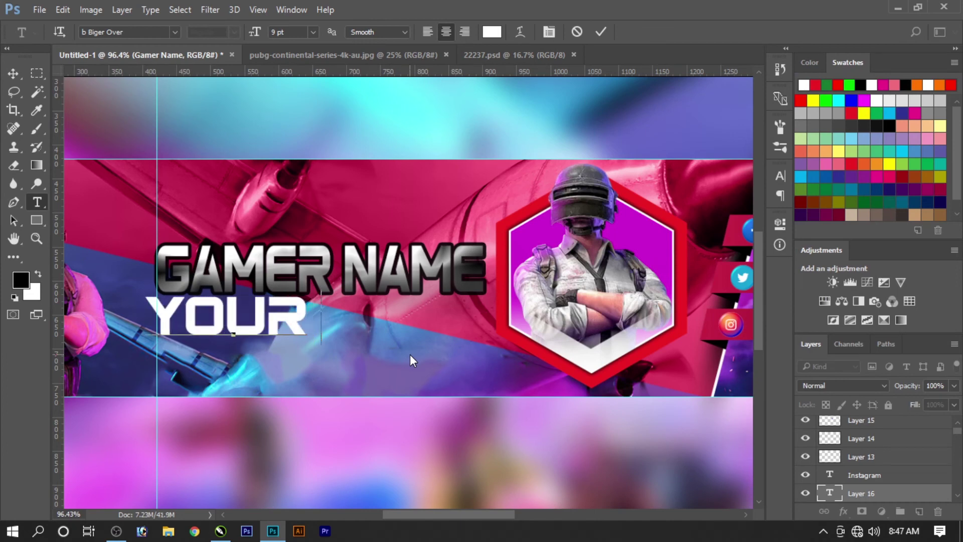
{"action": "type", "text": "TAGLINE"}
- Set YOUR TAGLINE to Arial at 5 pt and centre it beneath GAMER NAME
{"action": "key", "text": "ctrl+a"}
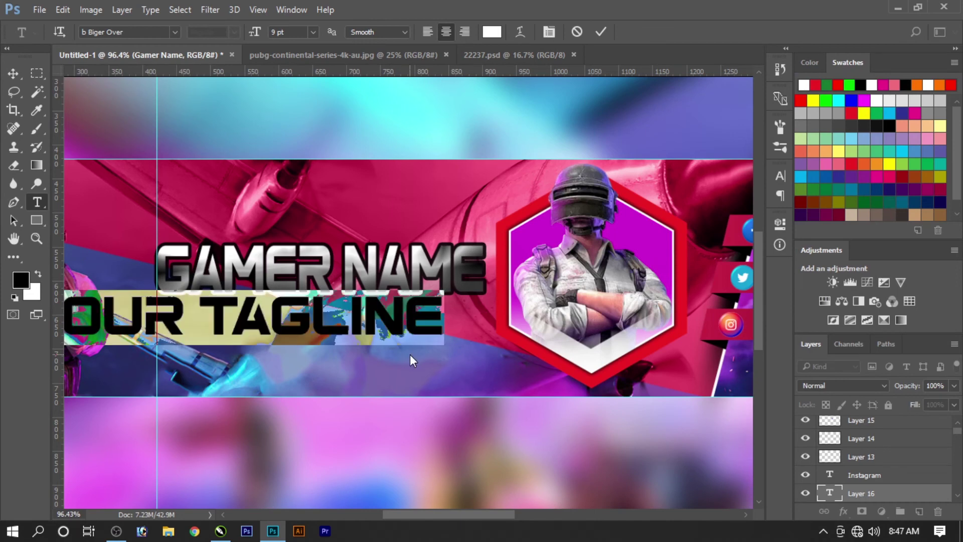
{"action": "left_click", "coordinate": [150, 28]}
{"action": "left_click", "coordinate": [161, 73]}
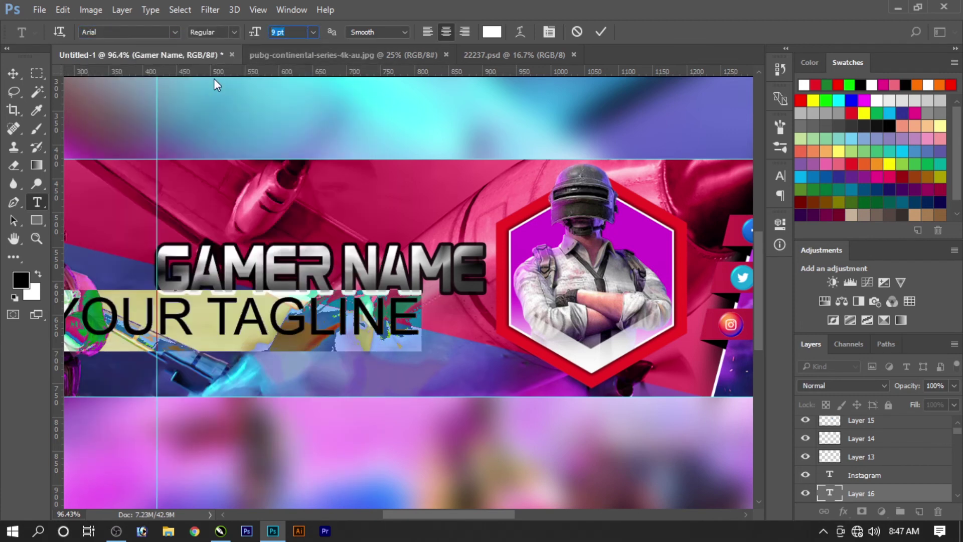
{"action": "type", "text": "5"}
{"action": "key", "text": "Return"}
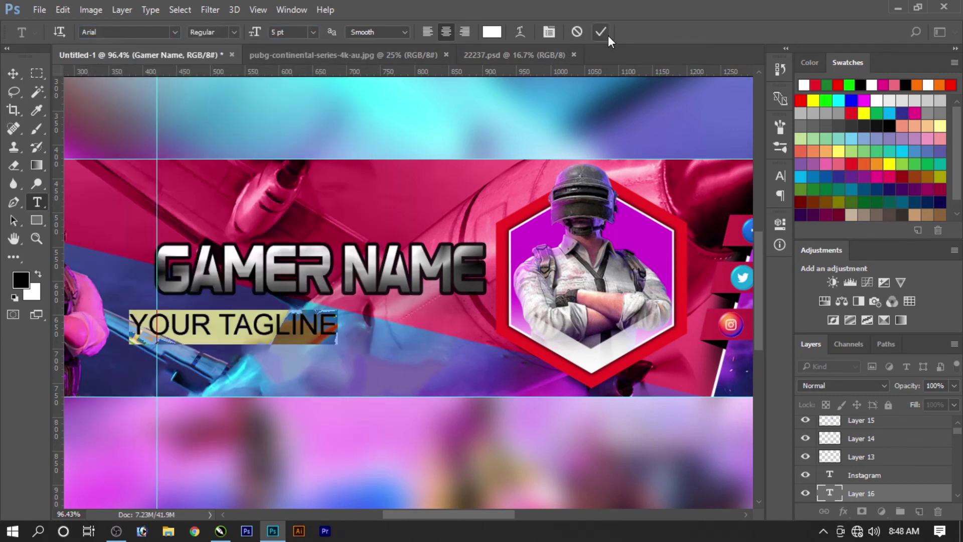
{"action": "left_click", "coordinate": [601, 32]}
{"action": "key", "text": "v"}
{"action": "left_click_drag", "start_coordinate": [249, 331], "coordinate": [337, 322]}
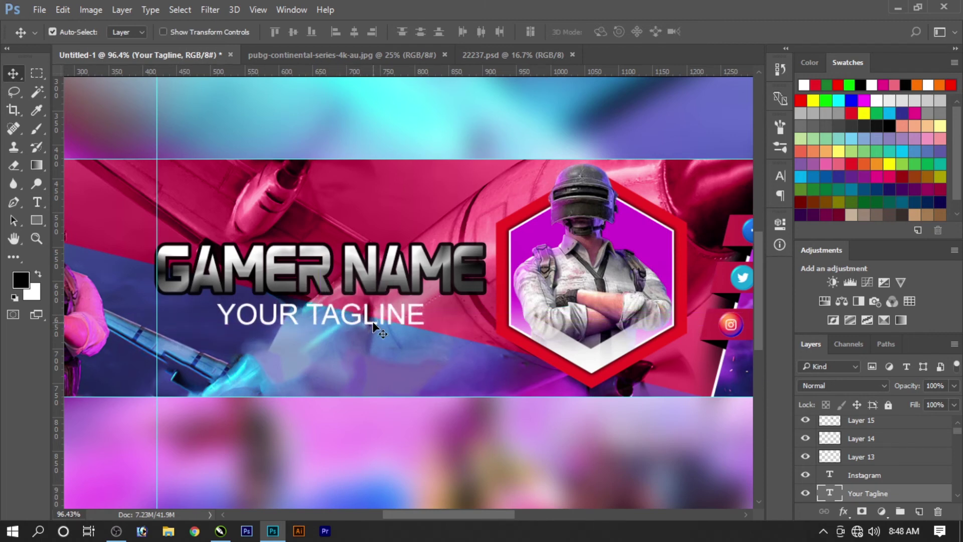
{"action": "scroll", "coordinate": [374, 299], "scroll_direction": "down", "scroll_amount": 5}
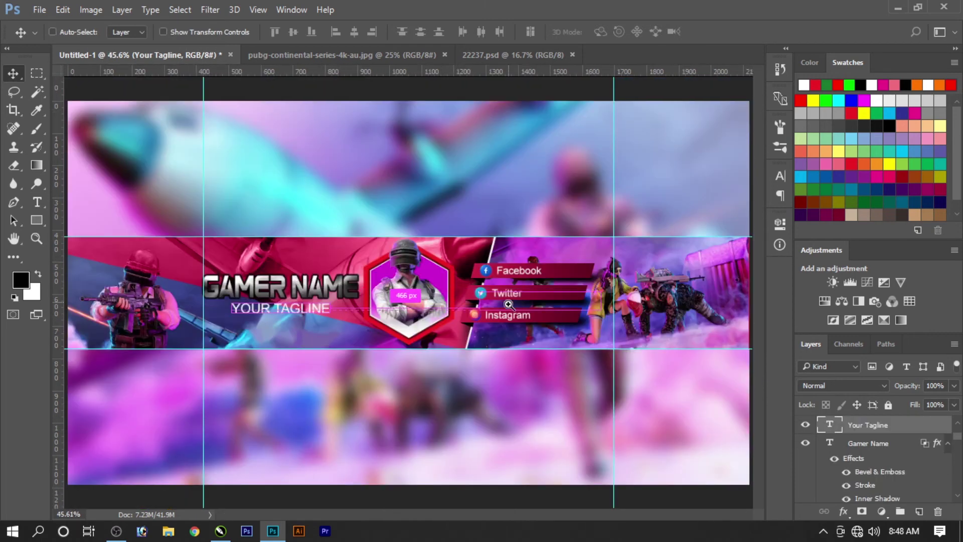
{"action": "scroll", "coordinate": [508, 304], "scroll_direction": "down", "scroll_amount": 1}
- Add a lower-brightness lens flare at the top right of the right character panel
{"action": "left_click", "coordinate": [423, 264]}
{"action": "scroll", "coordinate": [423, 264], "scroll_direction": "up", "scroll_amount": 1}
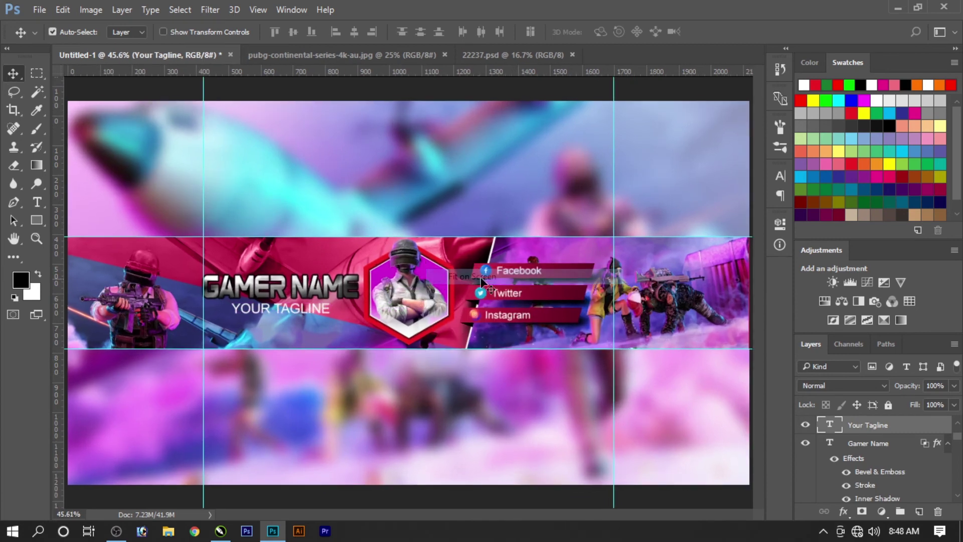
{"action": "left_click", "coordinate": [210, 10]}
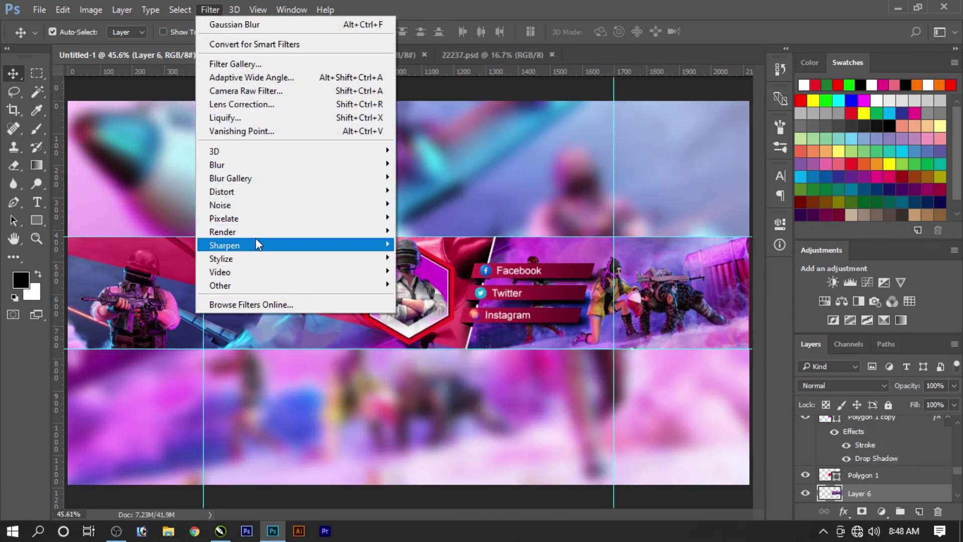
{"action": "mouse_move", "coordinate": [223, 232]}
{"action": "left_click", "coordinate": [432, 324]}
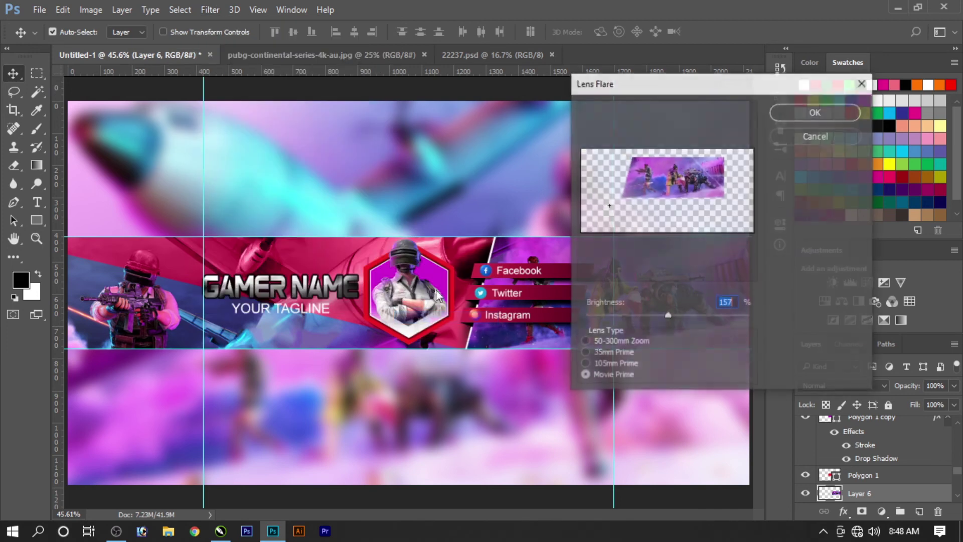
{"action": "left_click", "coordinate": [715, 161]}
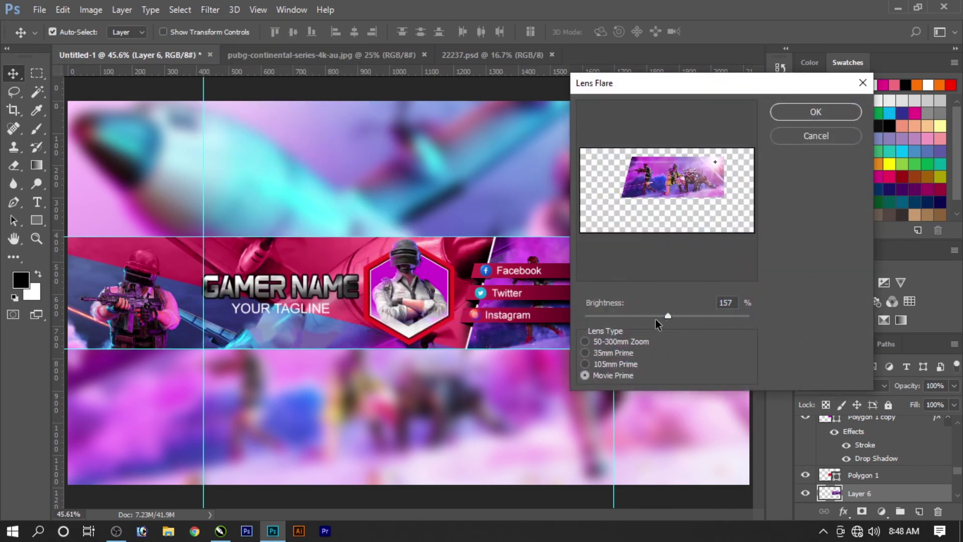
{"action": "left_click_drag", "start_coordinate": [653, 318], "coordinate": [644, 320]}
{"action": "left_click", "coordinate": [798, 117]}
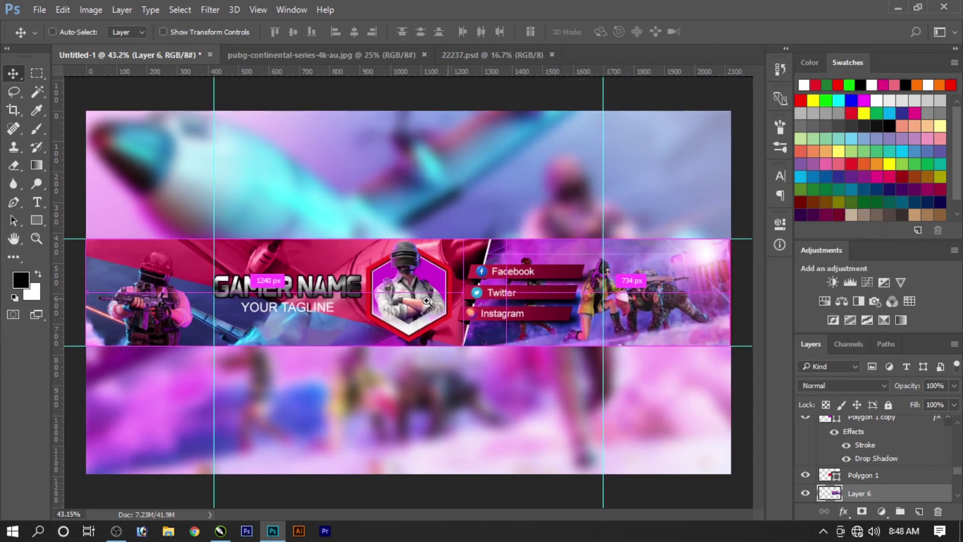
- Add a 142% brightness lens flare over the plane in the centre section
{"action": "left_click", "coordinate": [217, 6]}
{"action": "mouse_move", "coordinate": [223, 232]}
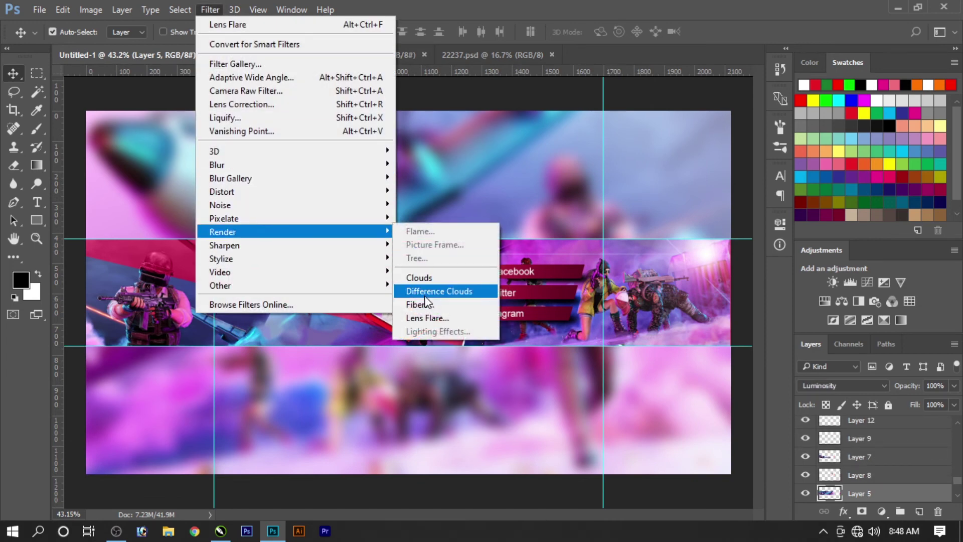
{"action": "left_click", "coordinate": [422, 318]}
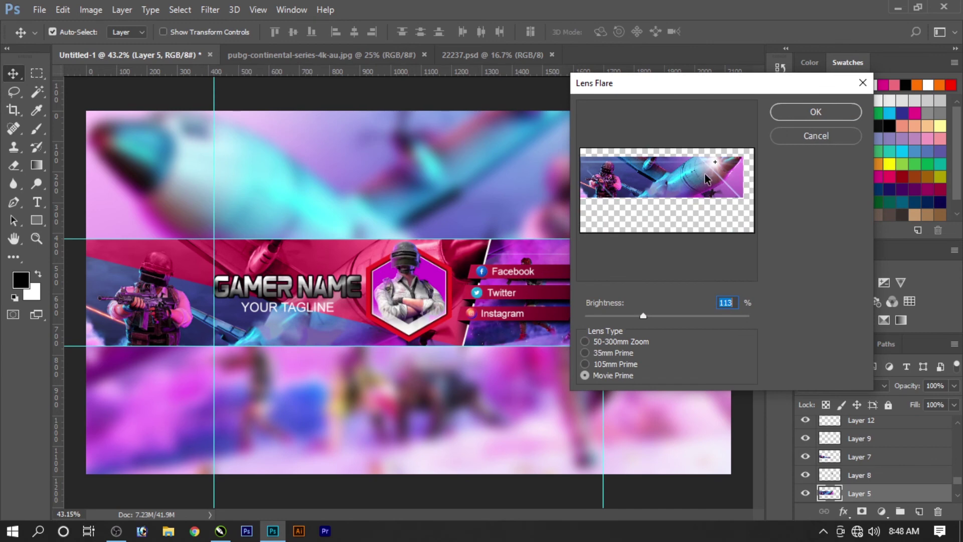
{"action": "left_click", "coordinate": [707, 169]}
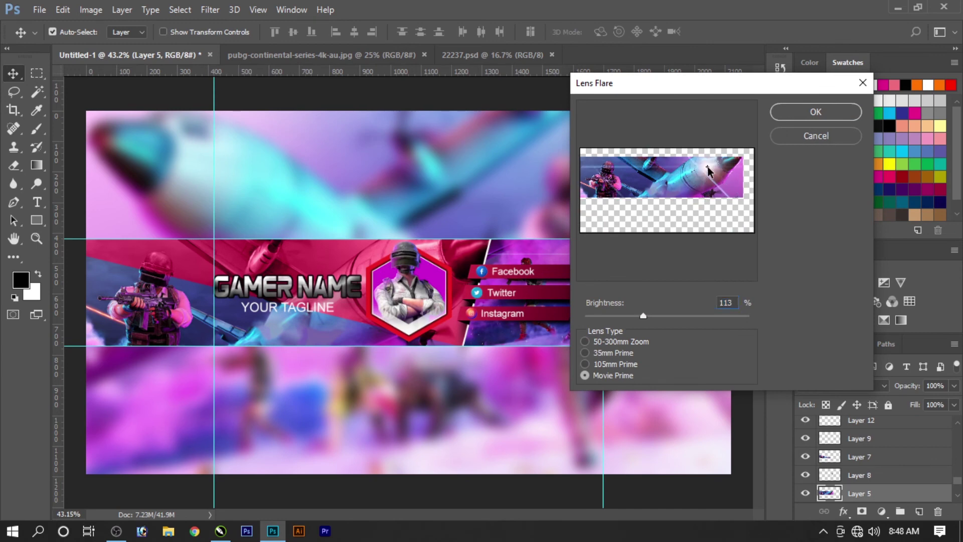
{"action": "left_click", "coordinate": [712, 165]}
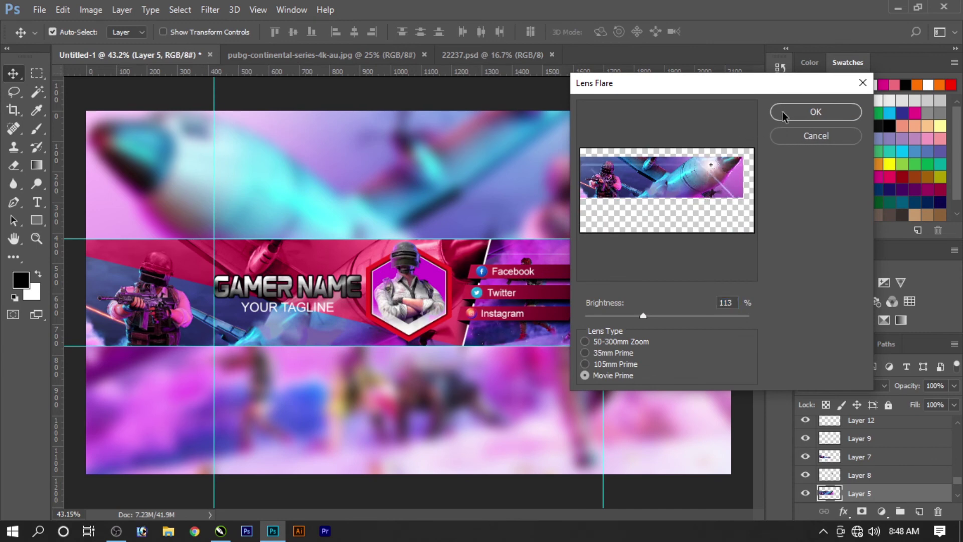
{"action": "left_click", "coordinate": [659, 316]}
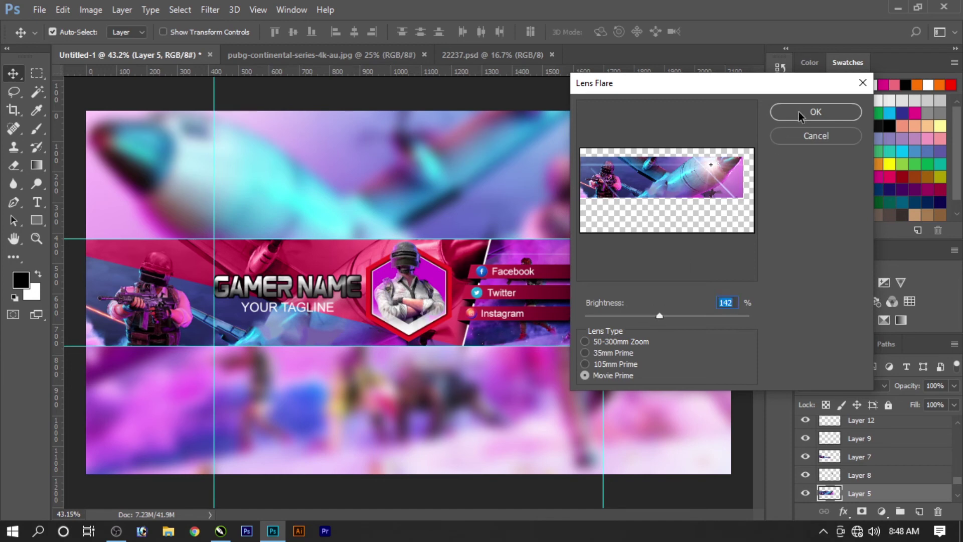
{"action": "left_click", "coordinate": [815, 111]}
- Add a lens flare in the top-left corner of the left soldier's section
{"action": "left_click", "coordinate": [859, 456]}
{"action": "left_click", "coordinate": [210, 10]}
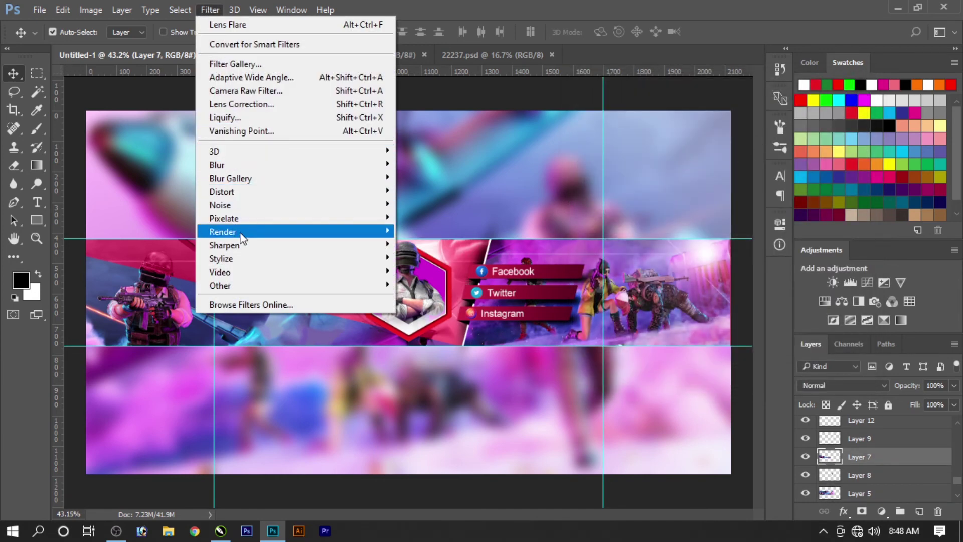
{"action": "mouse_move", "coordinate": [223, 231]}
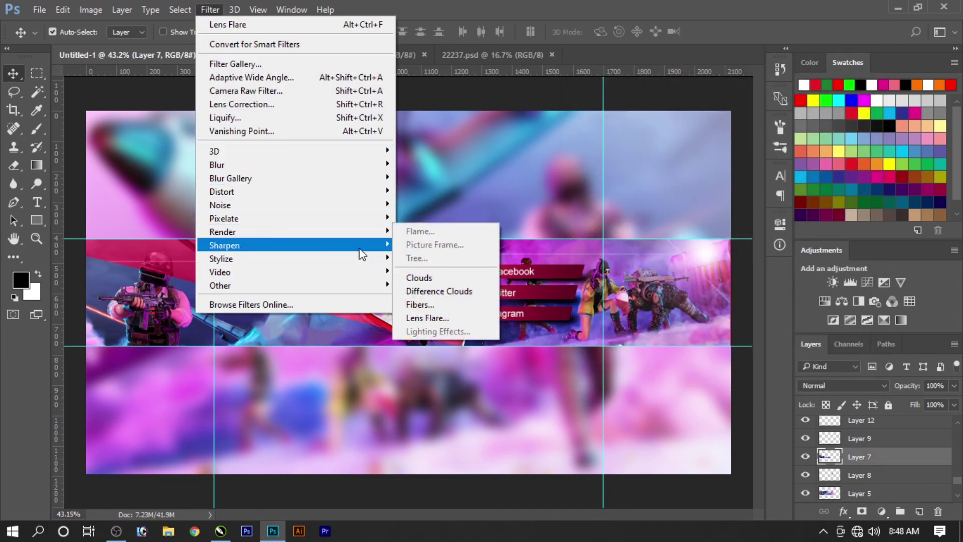
{"action": "left_click", "coordinate": [429, 318]}
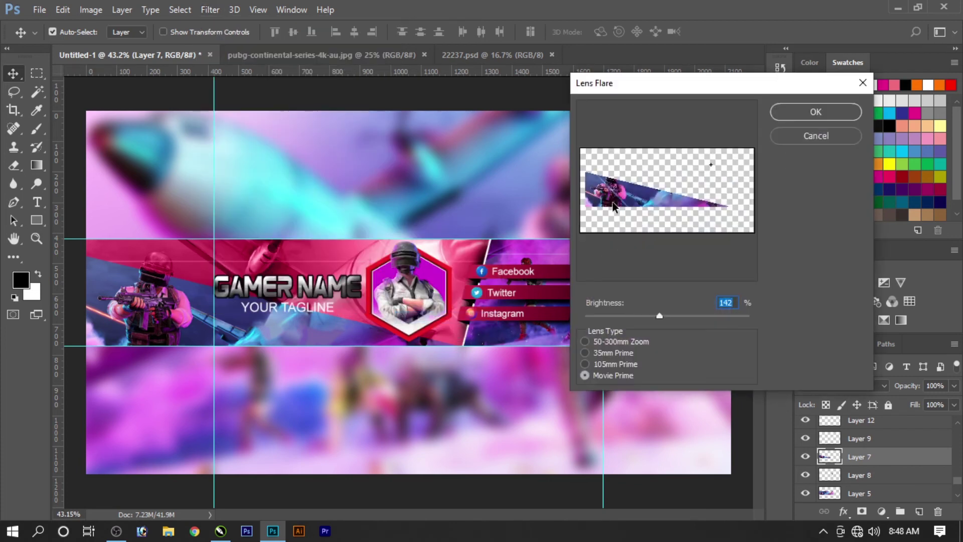
{"action": "left_click", "coordinate": [601, 204]}
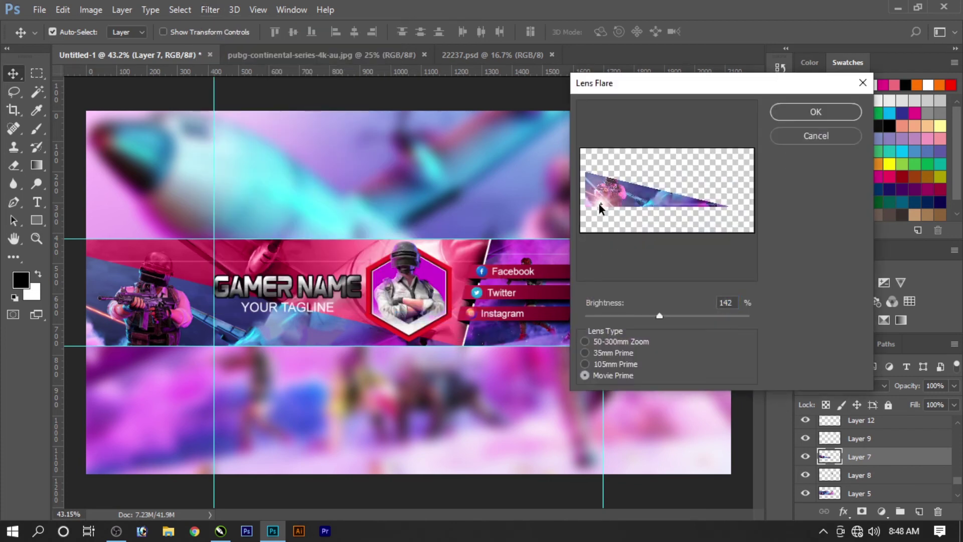
{"action": "left_click", "coordinate": [584, 162]}
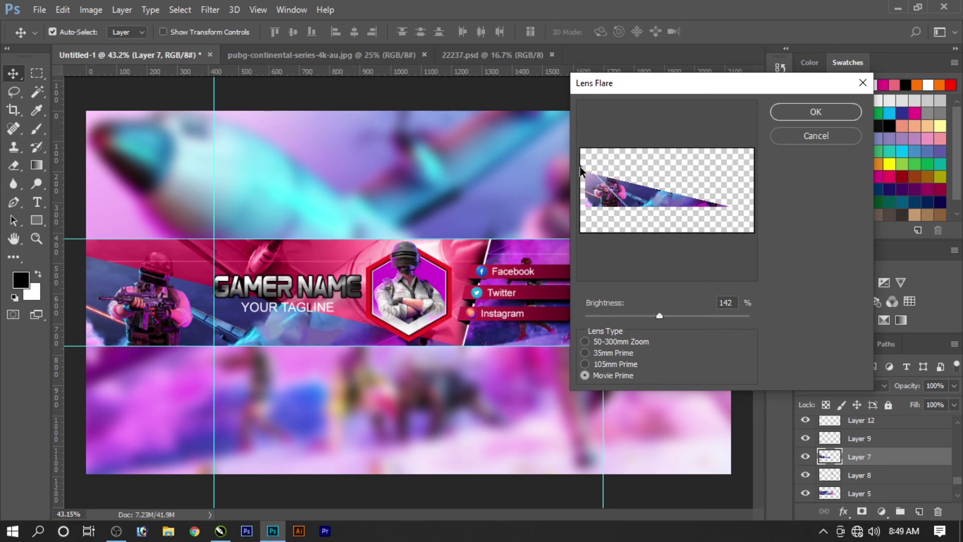
{"action": "left_click", "coordinate": [799, 119]}
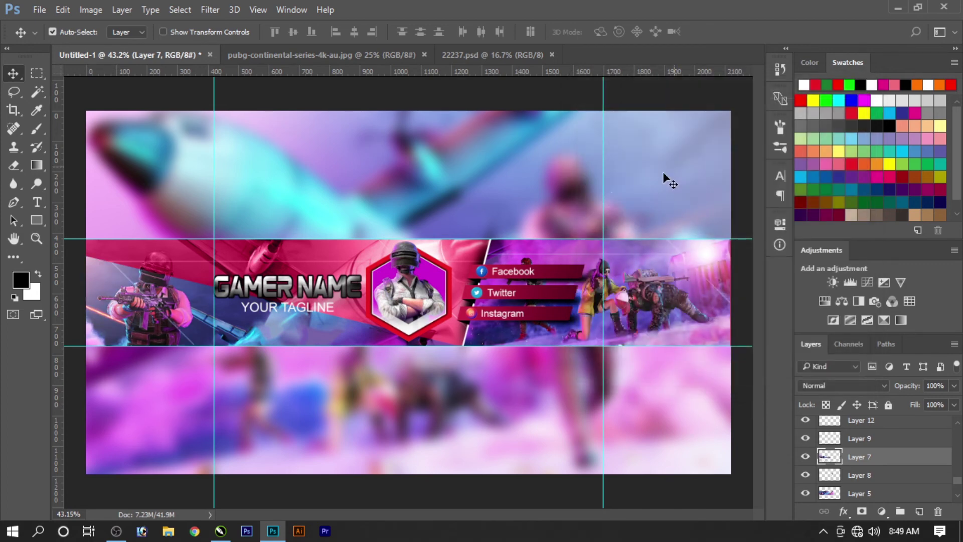
- Draw a small 14 px white circle beside the right character
{"action": "scroll", "coordinate": [410, 296], "scroll_direction": "down", "scroll_amount": 1}
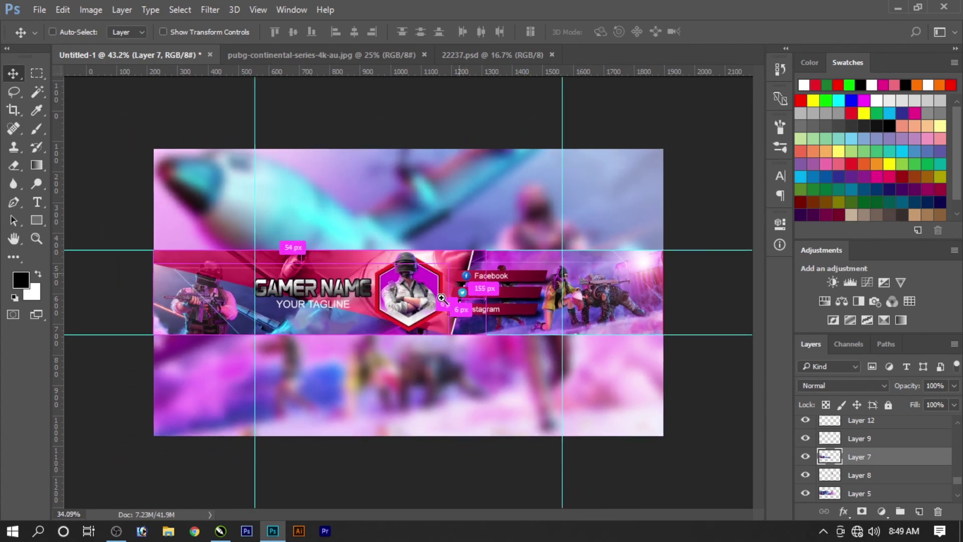
{"action": "right_click", "coordinate": [411, 299]}
{"action": "left_click", "coordinate": [412, 300]}
{"action": "scroll", "coordinate": [687, 359], "scroll_direction": "up", "scroll_amount": 1}
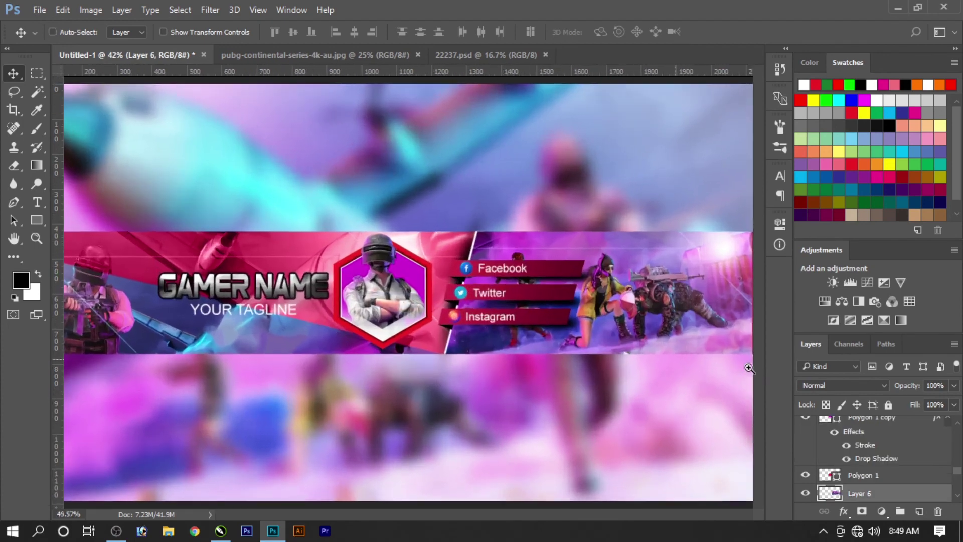
{"action": "scroll", "coordinate": [688, 358], "scroll_direction": "up", "scroll_amount": 3}
{"action": "left_click_drag", "start_coordinate": [748, 325], "coordinate": [641, 323]}
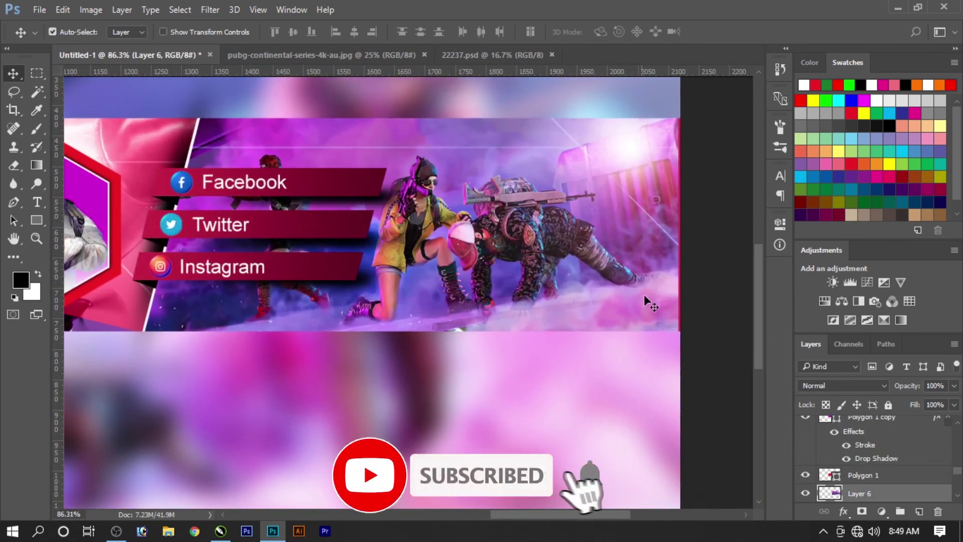
{"action": "key", "text": "u"}
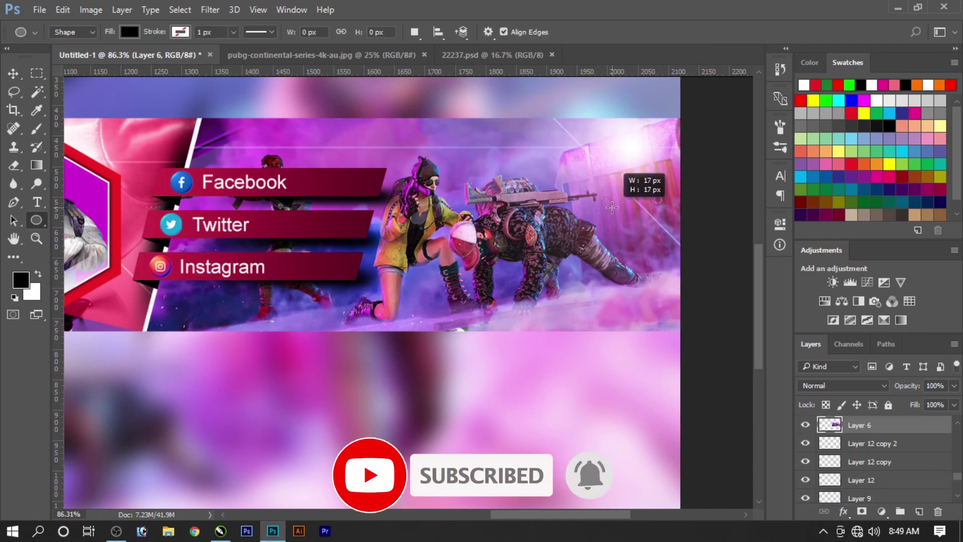
{"action": "left_click_drag", "start_coordinate": [606, 198], "coordinate": [612, 205]}
{"action": "left_click", "coordinate": [130, 31]}
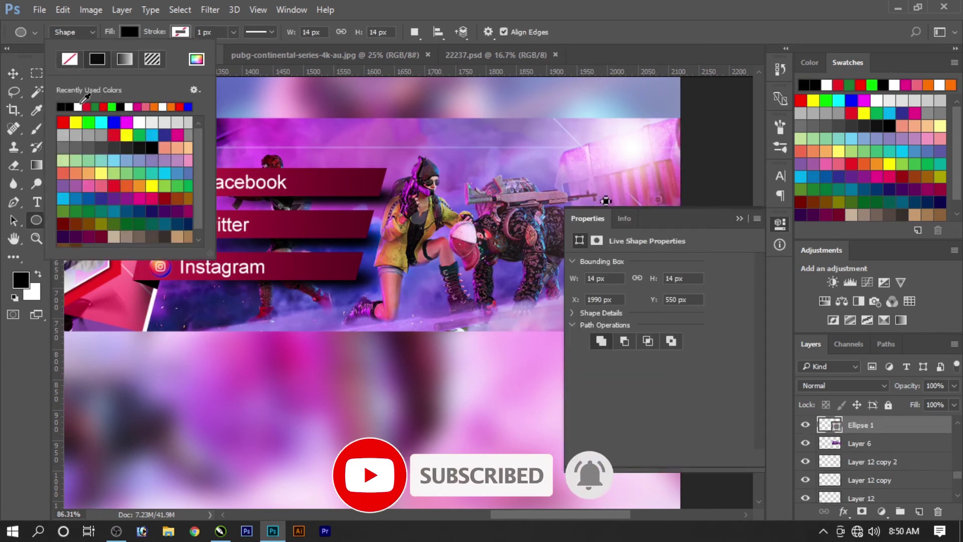
{"action": "left_click", "coordinate": [78, 106]}
- Duplicate the circle into a column of four dots and merge them into one layer
{"action": "key", "text": "v"}
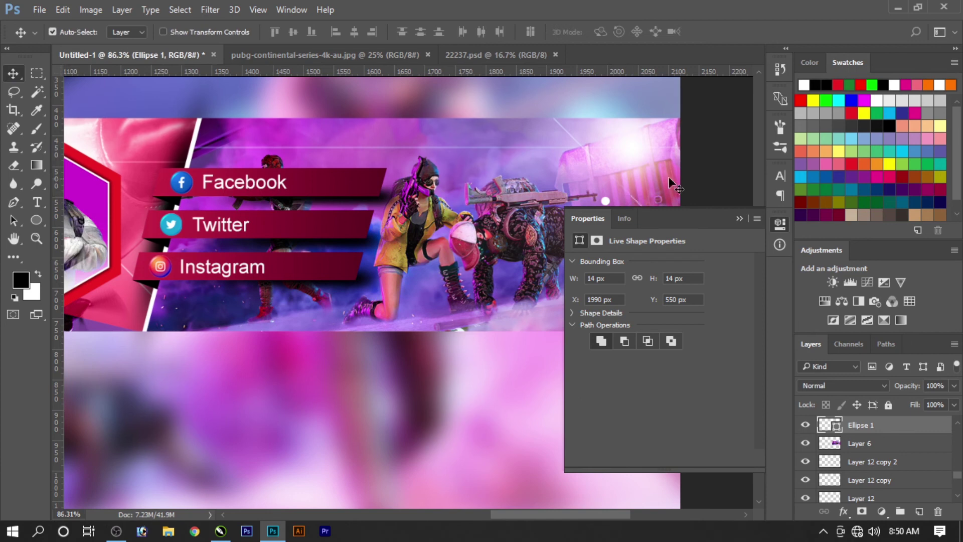
{"action": "left_click", "coordinate": [684, 165]}
{"action": "left_click", "coordinate": [583, 218]}
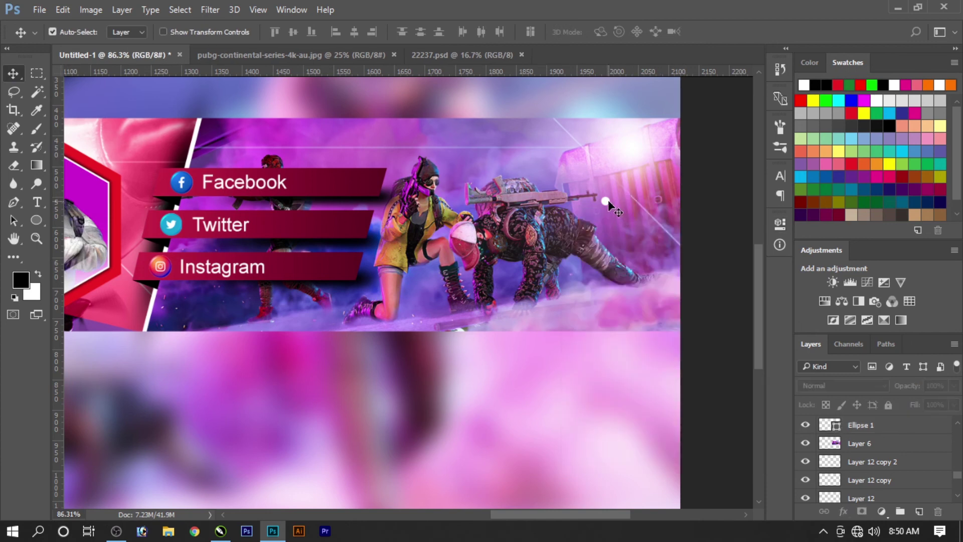
{"action": "left_click", "coordinate": [608, 199]}
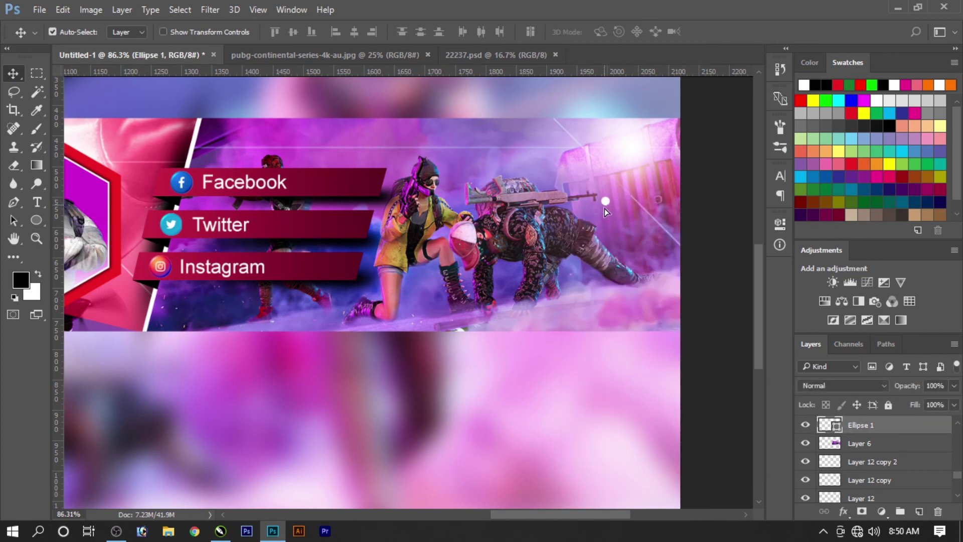
{"action": "mouse_move", "coordinate": [605, 209]}
{"action": "left_mouse_down"}
{"action": "mouse_move", "coordinate": [607, 239]}
{"action": "mouse_move", "coordinate": [607, 224]}
{"action": "left_mouse_up"}
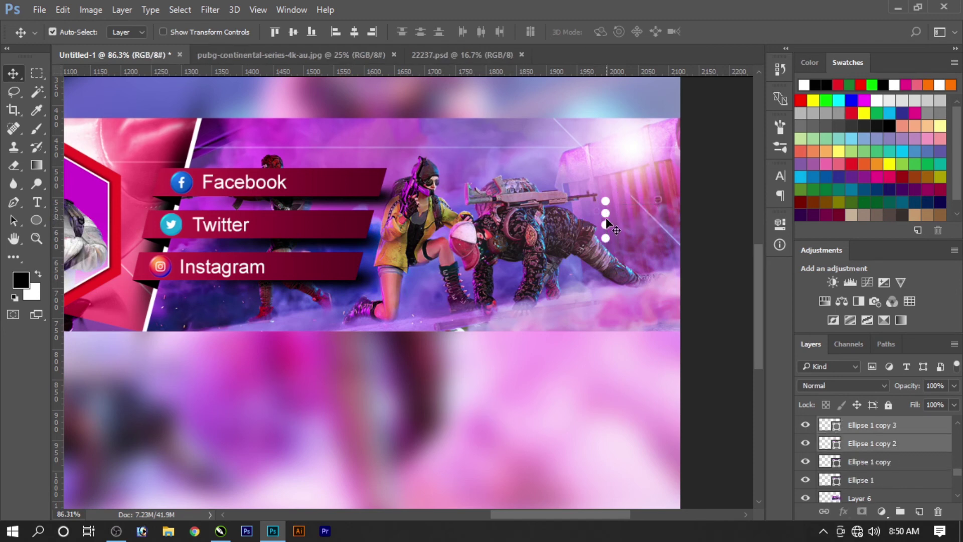
{"action": "left_click", "coordinate": [606, 213], "text": "shift"}
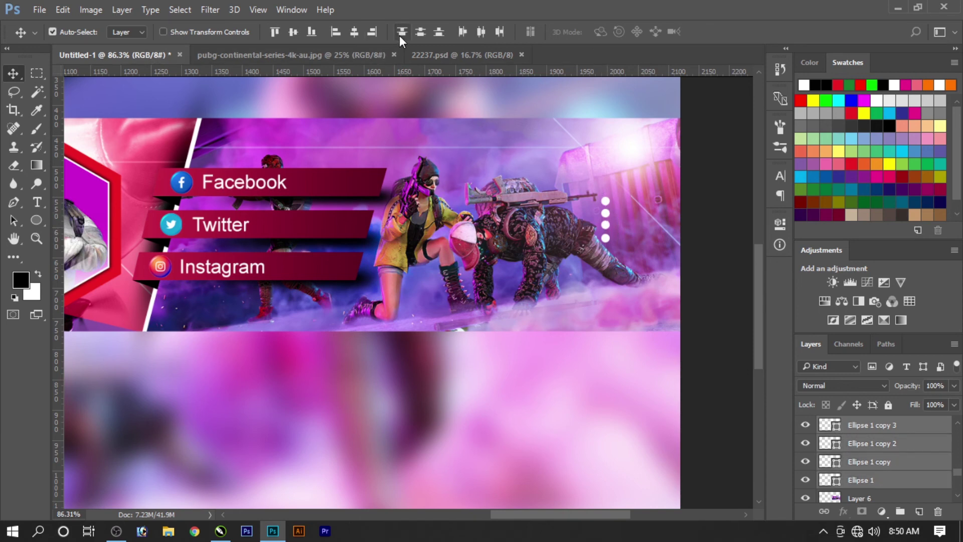
{"action": "key", "text": "ctrl+e"}
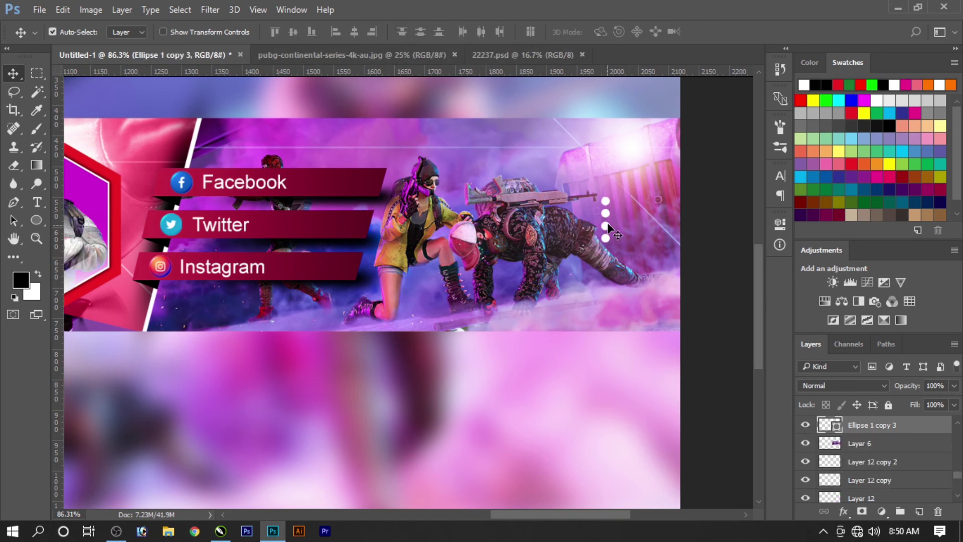
- Copy the dot column twice to the right, merge into one grid, and move it down-right
{"action": "left_click_drag", "start_coordinate": [606, 228], "coordinate": [611, 228]}
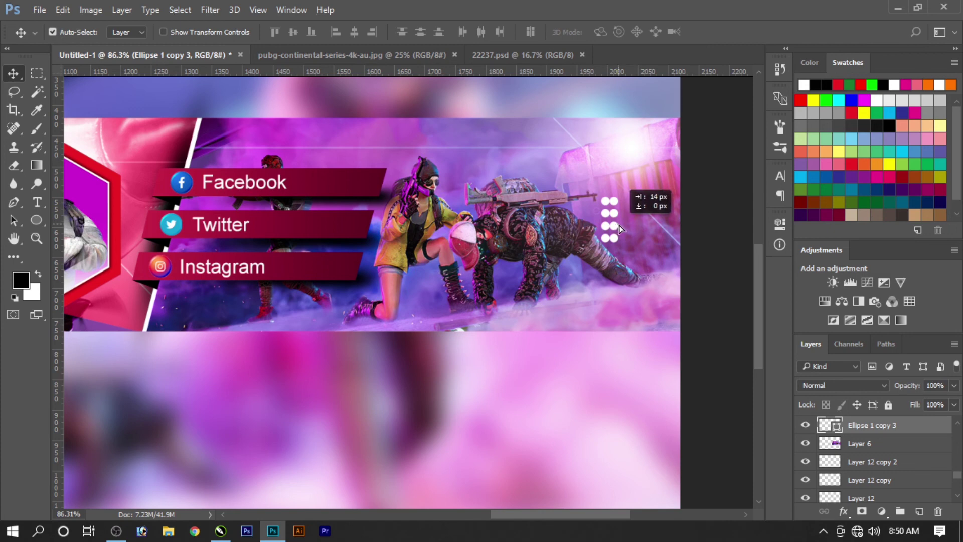
{"action": "left_click_drag", "start_coordinate": [616, 226], "coordinate": [623, 227]}
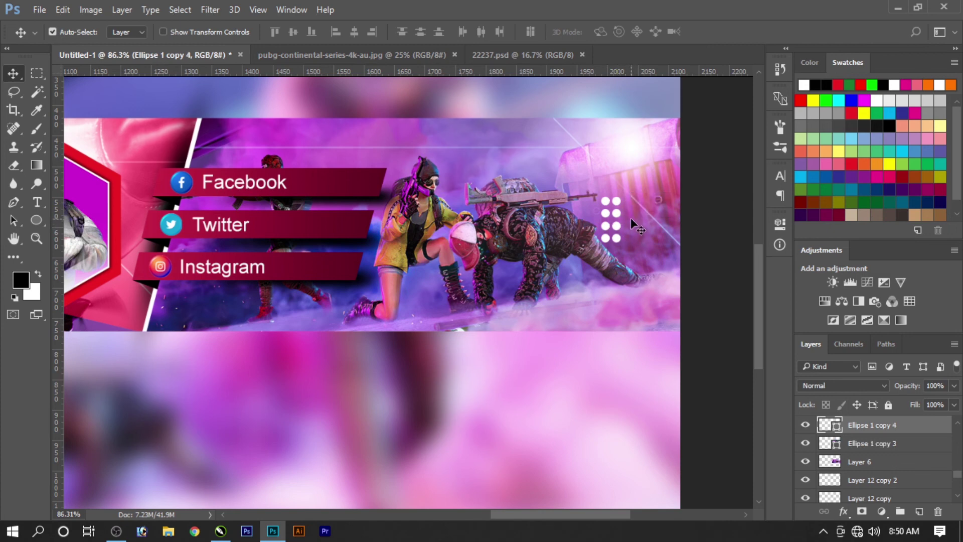
{"action": "key", "text": "ctrl+e"}
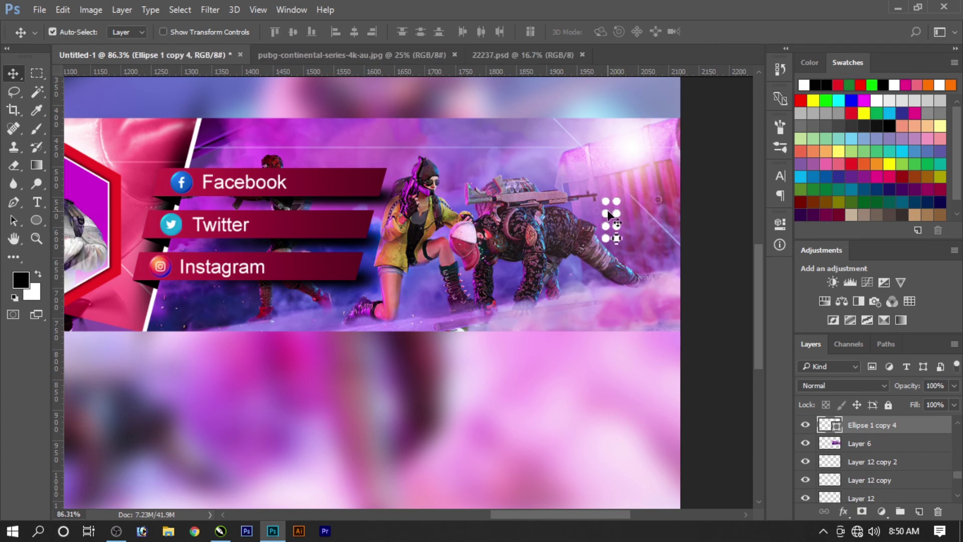
{"action": "left_click_drag", "start_coordinate": [610, 215], "coordinate": [652, 288]}
- Place a copy of the dot grid at the banner's top left, then fit the banner on screen
{"action": "scroll", "coordinate": [652, 289], "scroll_direction": "down", "scroll_amount": 5}
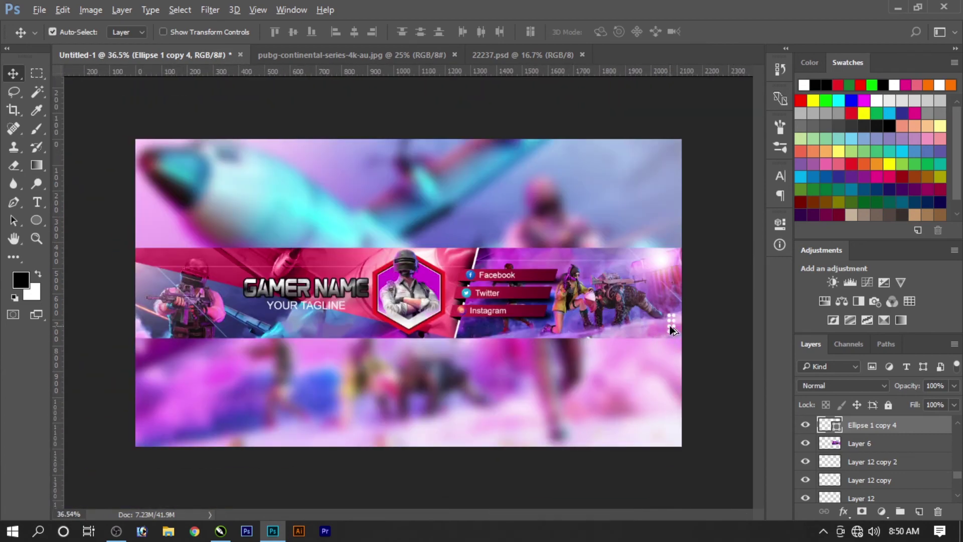
{"action": "left_click_drag", "start_coordinate": [672, 330], "coordinate": [145, 275]}
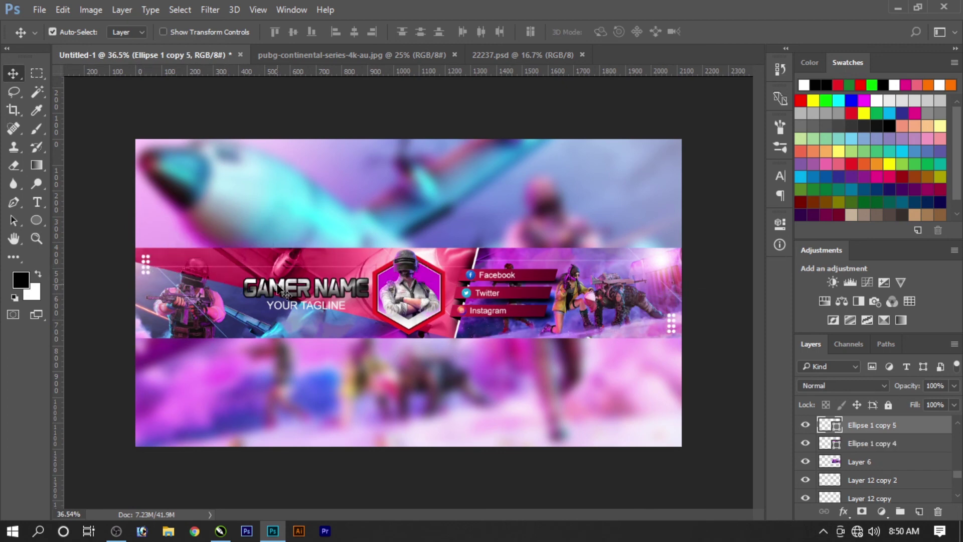
{"action": "right_click", "coordinate": [422, 291]}
{"action": "left_click", "coordinate": [442, 299]}
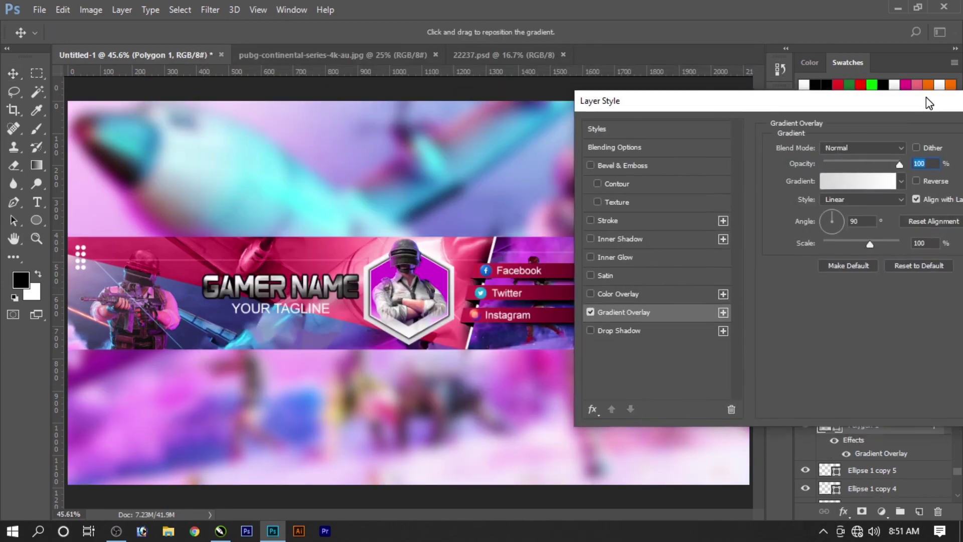
- Set the gradient's left colour stop to dark maroon #5e002a
{"action": "left_click_drag", "start_coordinate": [605, 65], "coordinate": [961, 82]}
{"action": "left_click", "coordinate": [887, 163]}
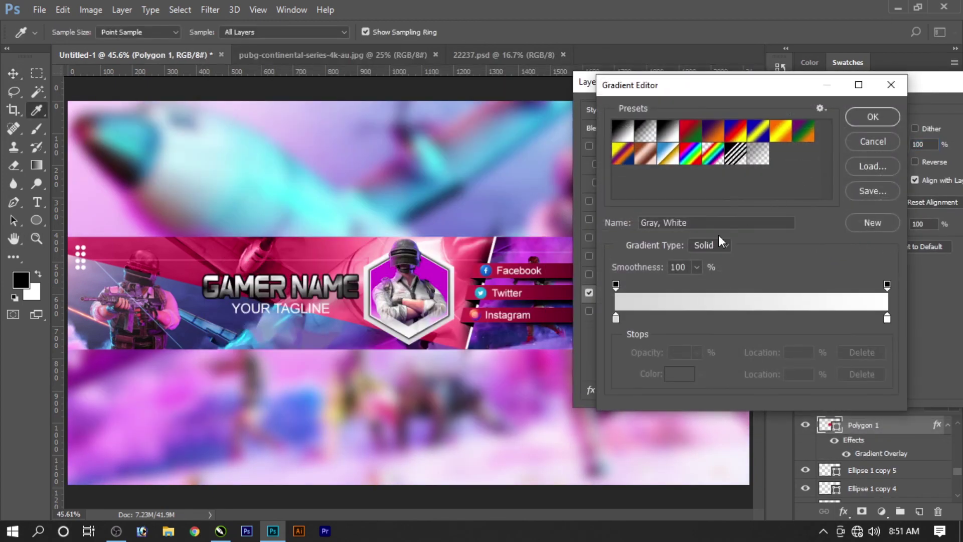
{"action": "left_click", "coordinate": [617, 319]}
{"action": "double_click", "coordinate": [617, 319]}
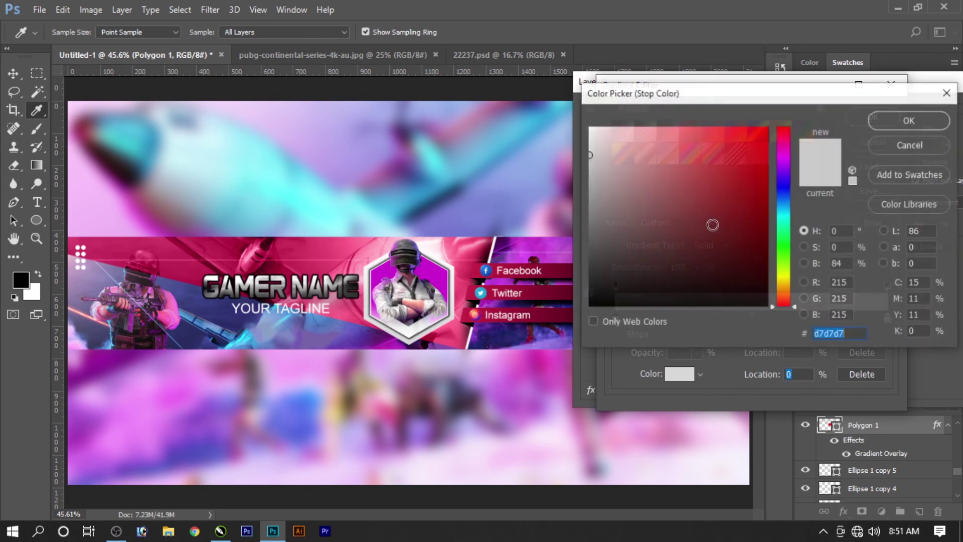
{"action": "left_click", "coordinate": [784, 142]}
{"action": "mouse_move", "coordinate": [761, 223]}
{"action": "left_mouse_down"}
{"action": "mouse_move", "coordinate": [766, 242]}
{"action": "mouse_move", "coordinate": [778, 244]}
{"action": "left_mouse_up"}
{"action": "key", "text": "Return"}
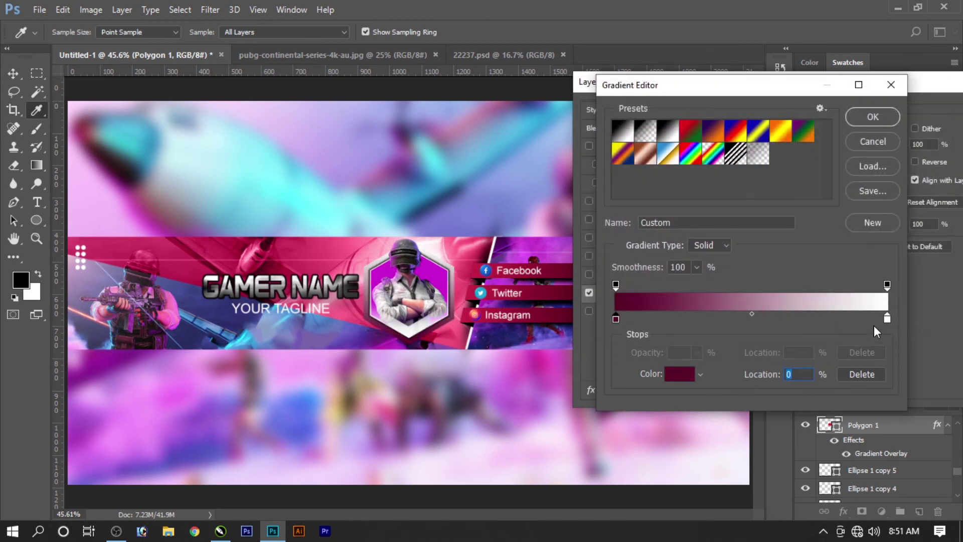
- Set the right stop to bright red #ff0000 and the gradient angle to 0°
{"action": "left_click", "coordinate": [886, 319]}
{"action": "left_click", "coordinate": [746, 163]}
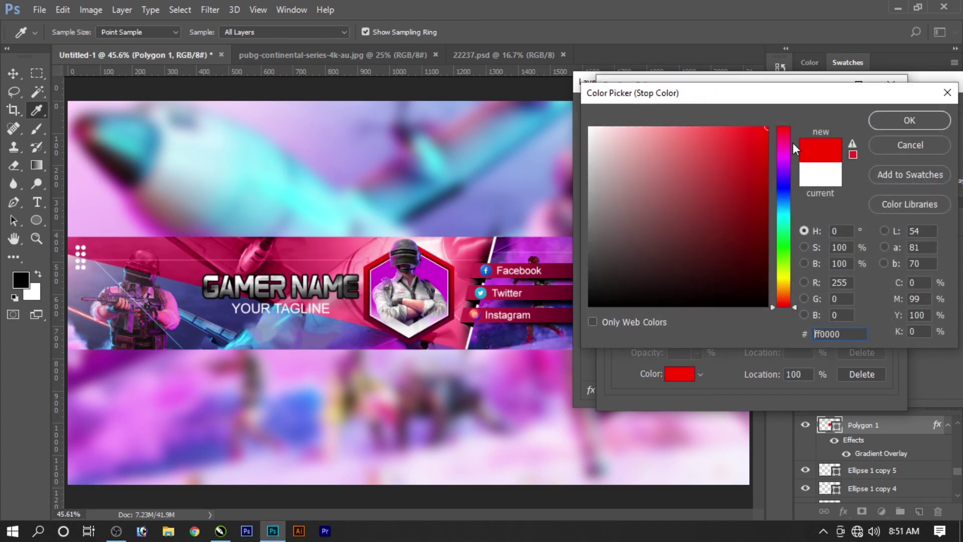
{"action": "left_click", "coordinate": [782, 174]}
{"action": "key", "text": "Return"}
{"action": "key", "text": "Return"}
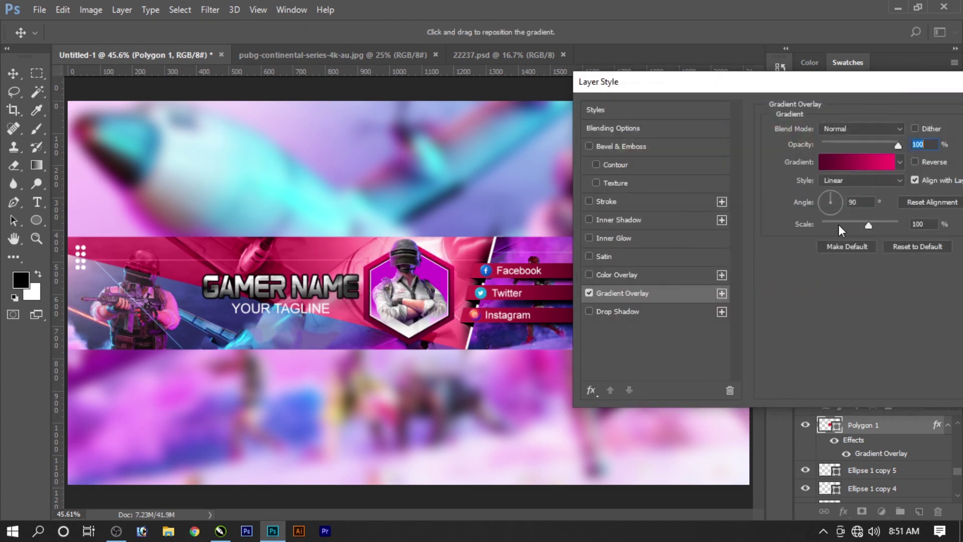
{"action": "key", "text": "Tab"}
{"action": "type", "text": "0"}
{"action": "key", "text": "Return"}
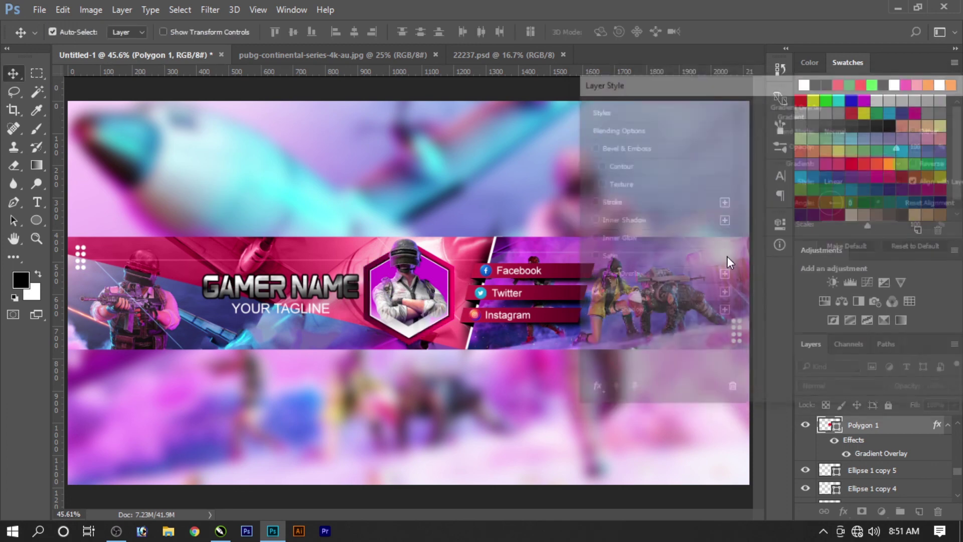
- Duplicate the right character layer (Layer 6)
{"action": "right_click", "coordinate": [855, 483]}
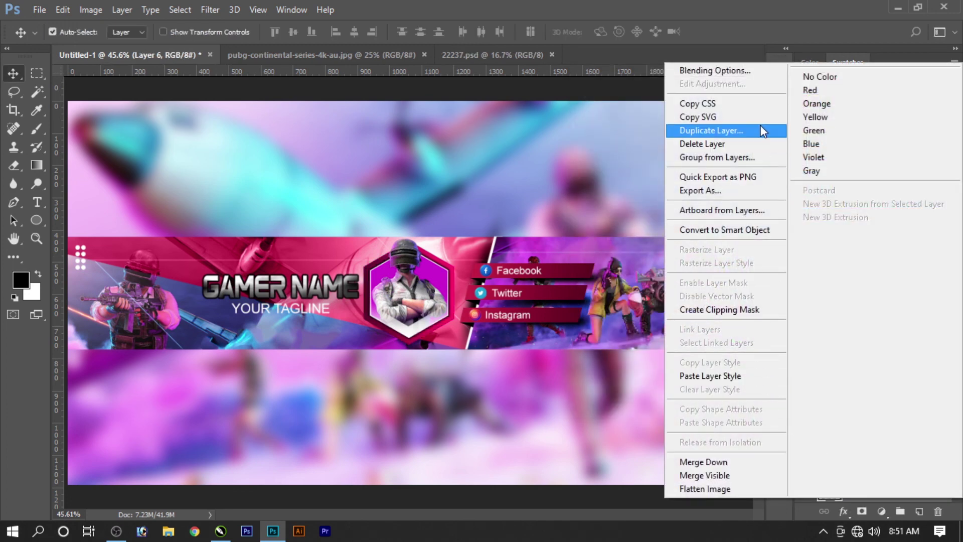
{"action": "left_click", "coordinate": [712, 130]}
{"action": "left_click", "coordinate": [604, 154]}
- Draw a tall black rounded rectangle with 75 px corner radius and move it over the character
{"action": "key", "text": "u"}
{"action": "left_click_drag", "start_coordinate": [560, 171], "coordinate": [607, 303]}
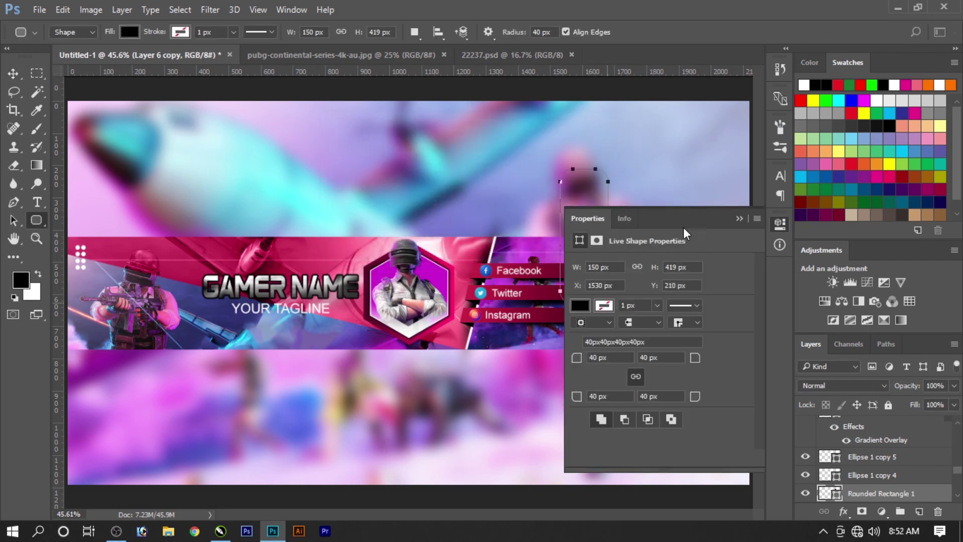
{"action": "double_click", "coordinate": [613, 360]}
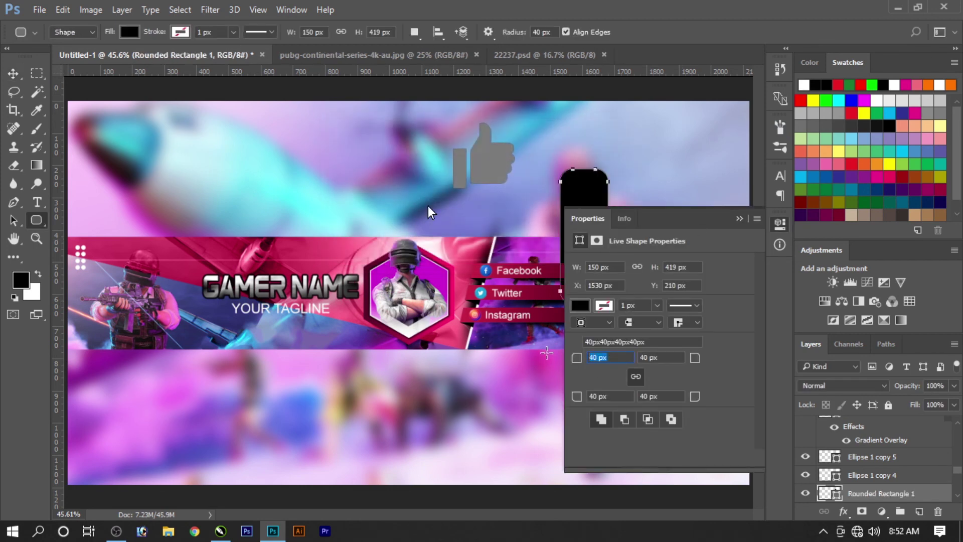
{"action": "type", "text": "75"}
{"action": "key", "text": "Return"}
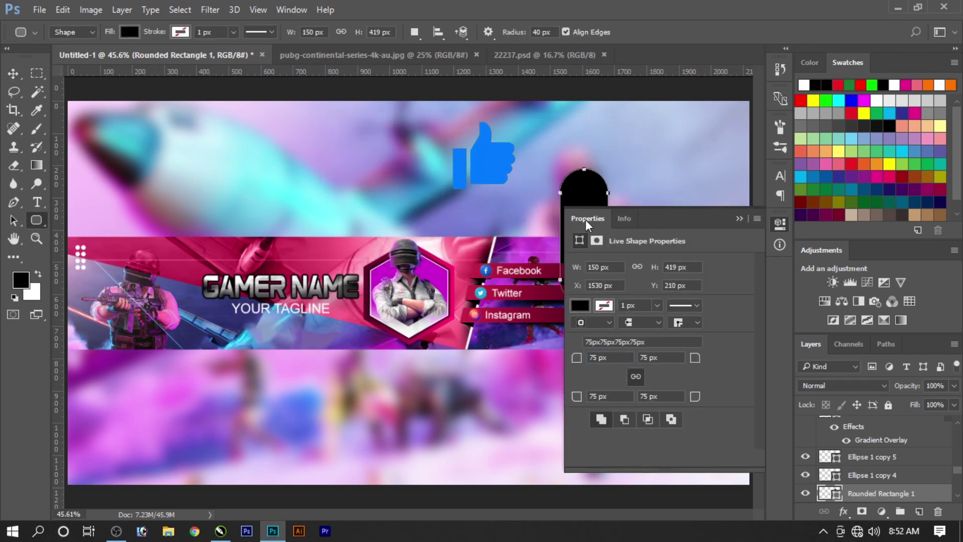
{"action": "left_click", "coordinate": [585, 220]}
{"action": "left_click", "coordinate": [14, 73]}
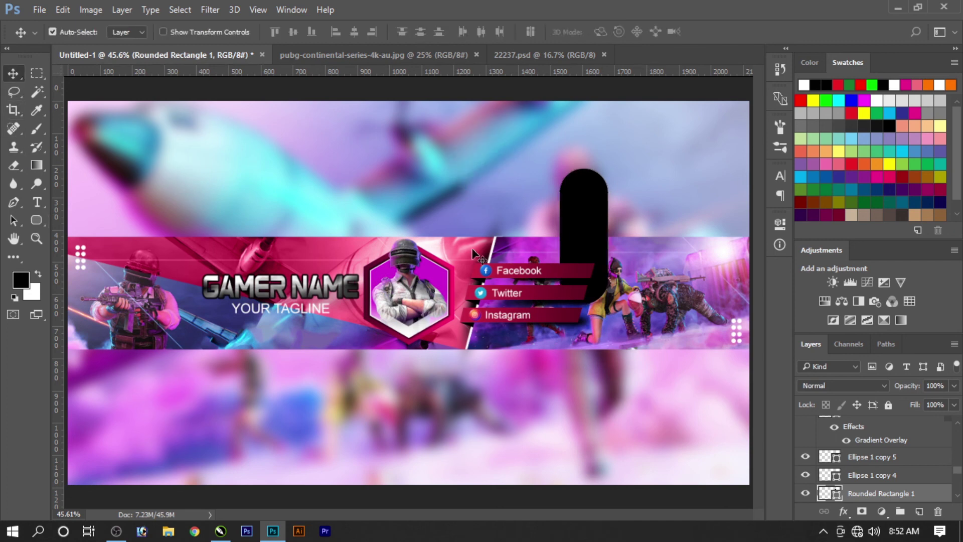
{"action": "left_click_drag", "start_coordinate": [602, 253], "coordinate": [716, 249]}
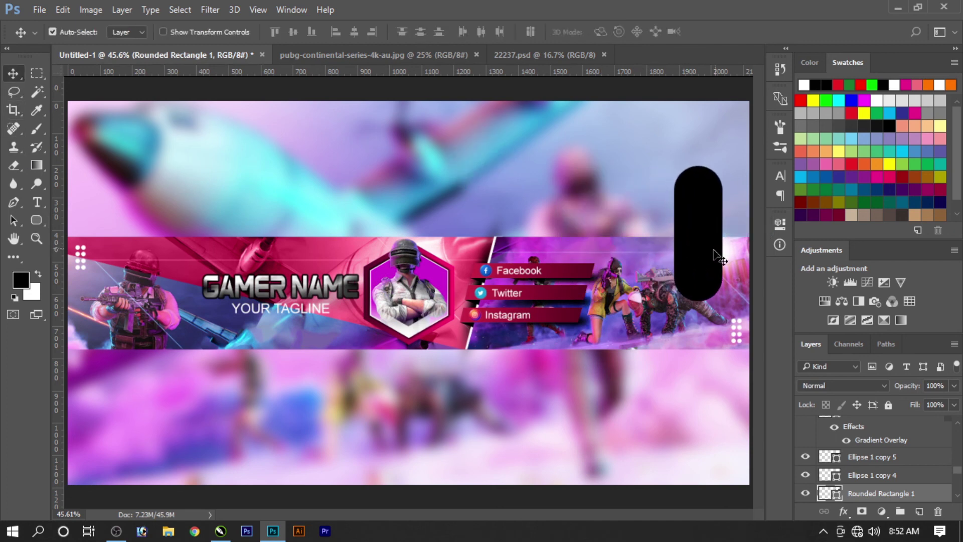
- Rotate the black rectangle about 26° and scale it to about 126%
{"action": "key", "text": "ctrl+t"}
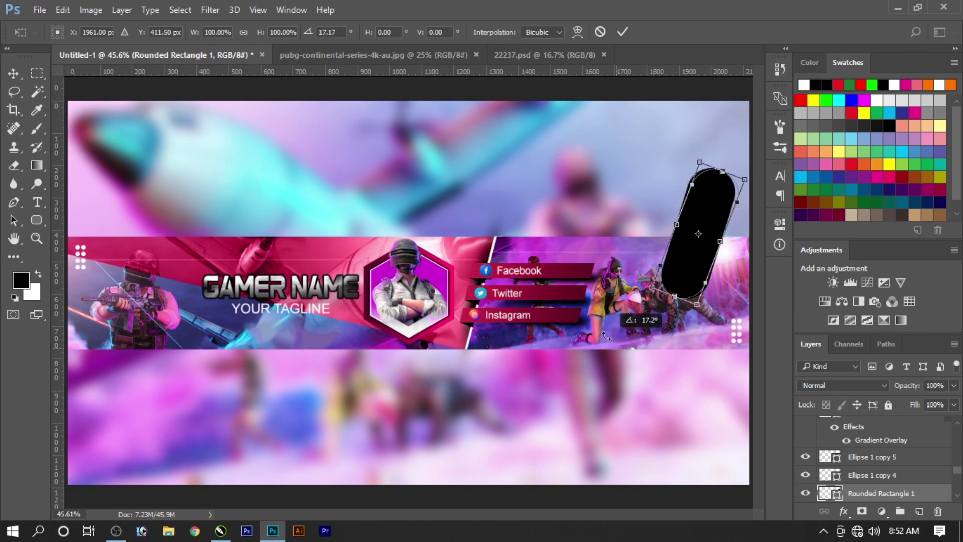
{"action": "left_click_drag", "start_coordinate": [653, 355], "coordinate": [635, 303]}
{"action": "left_click_drag", "start_coordinate": [675, 276], "coordinate": [664, 282]}
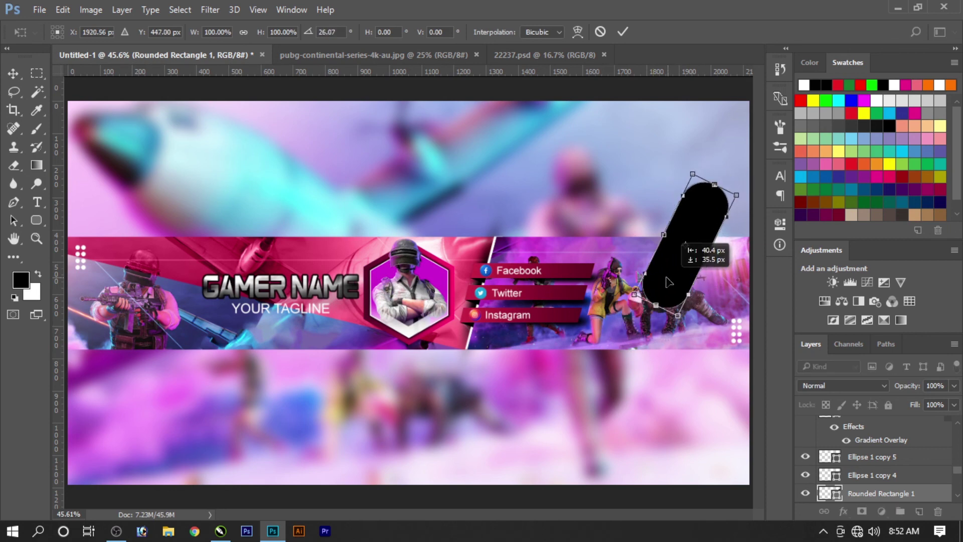
{"action": "left_click_drag", "start_coordinate": [673, 315], "coordinate": [685, 324]}
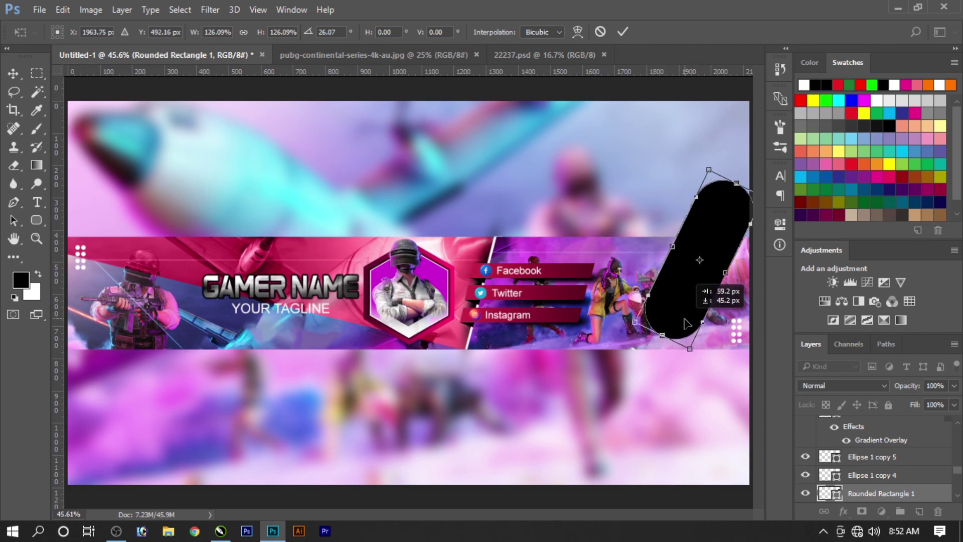
{"action": "key", "text": "Return"}
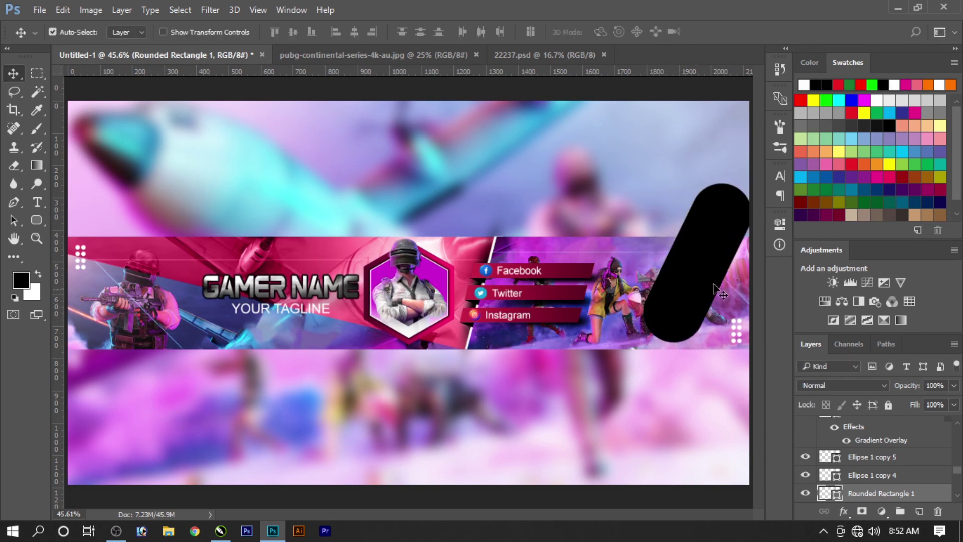
- Load the rectangle's outline as a selection, delete its layer, and deselect
{"action": "left_click", "coordinate": [831, 493], "text": "ctrl"}
{"action": "left_click", "coordinate": [938, 512]}
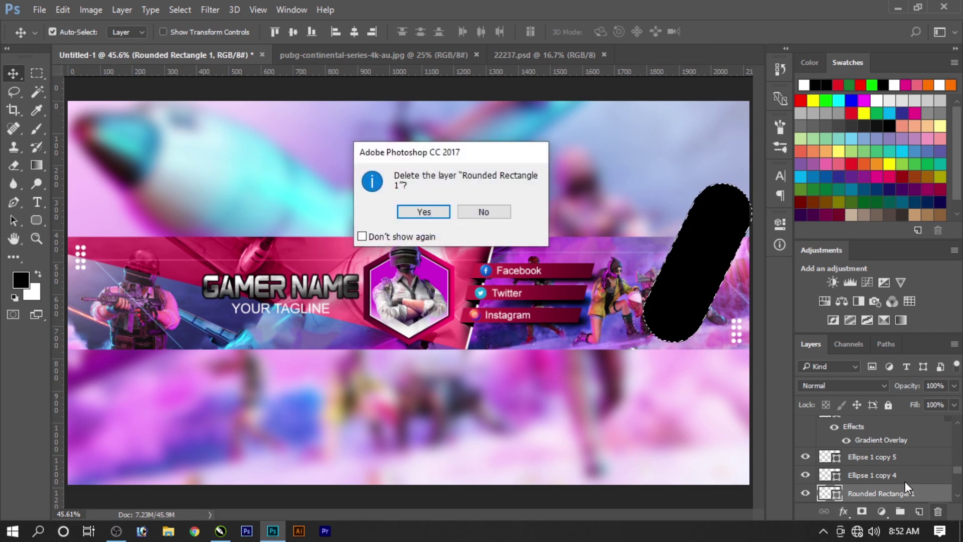
{"action": "key", "text": "Return"}
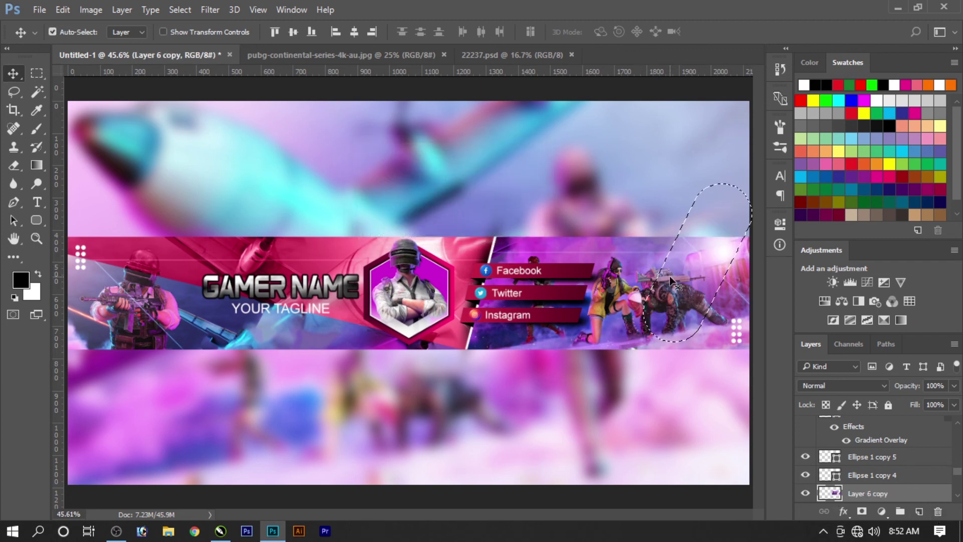
{"action": "key", "text": "ctrl+d"}
- Set the right character layer to Luminosity blend and paste a dot grid under the tagline
{"action": "left_click", "coordinate": [686, 276]}
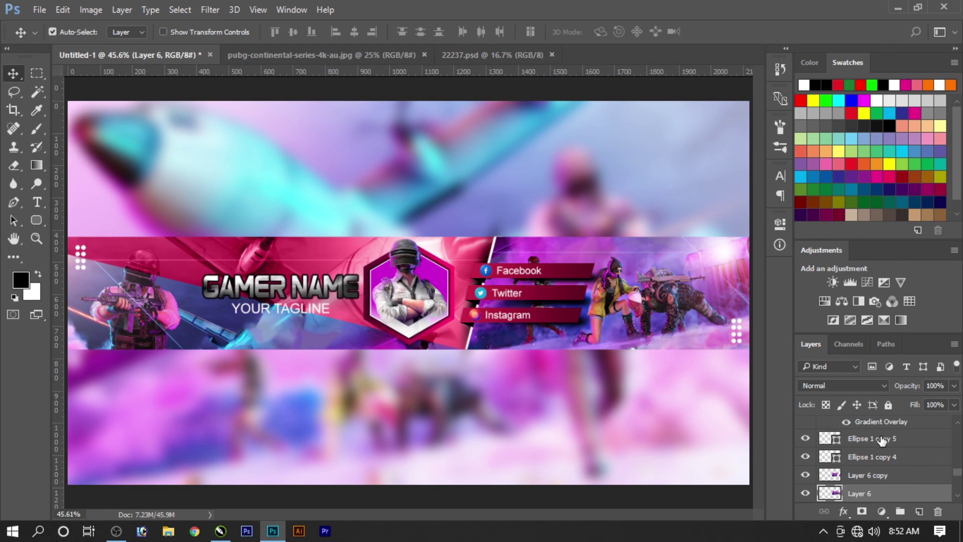
{"action": "left_click", "coordinate": [849, 386]}
{"action": "left_click", "coordinate": [841, 370]}
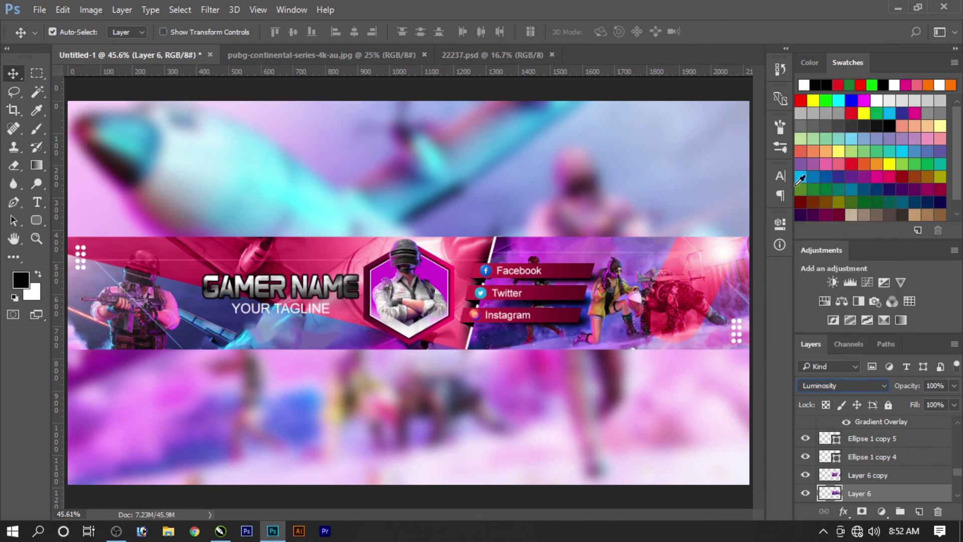
{"action": "key", "text": "ctrl+v"}
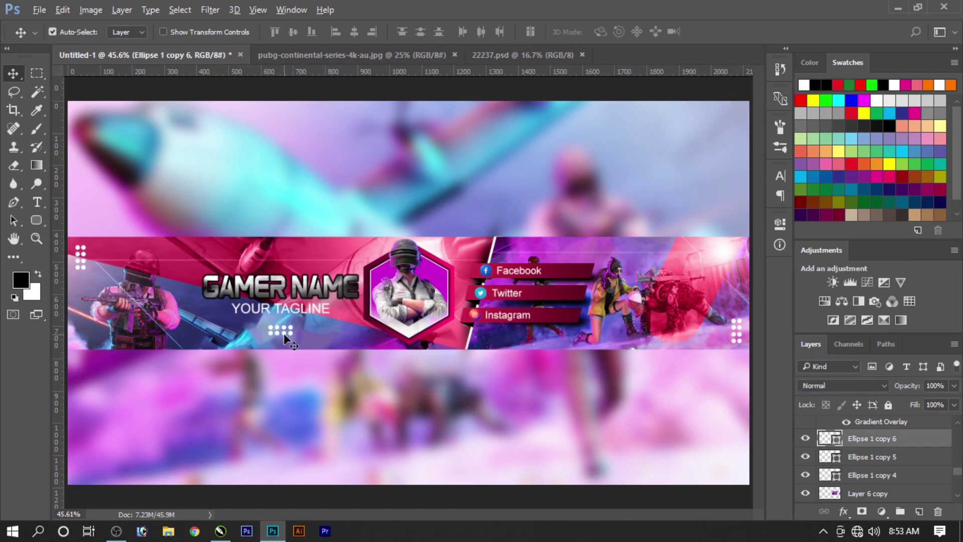
- Add a second dot grid beside the first under YOUR TAGLINE, merge them, and shift the row left
{"action": "left_click_drag", "start_coordinate": [283, 330], "coordinate": [311, 331]}
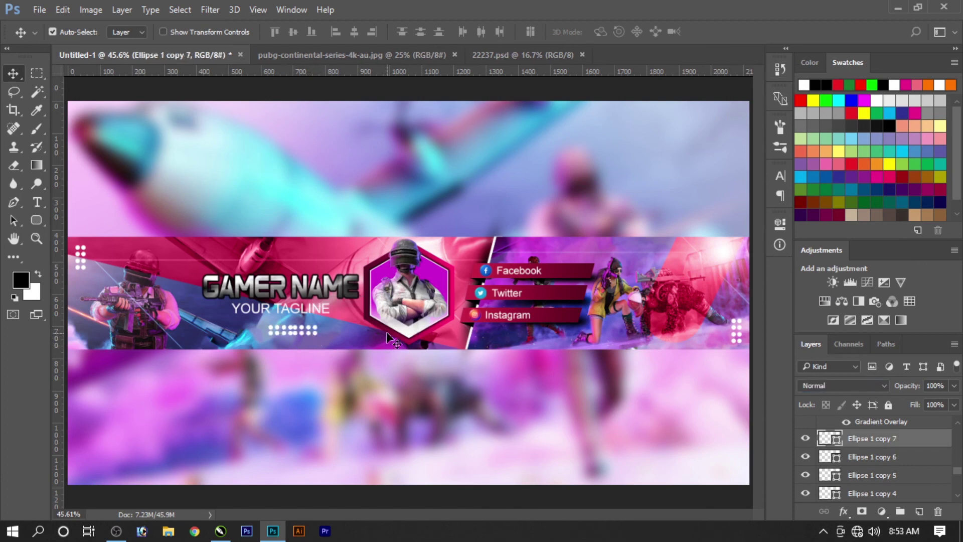
{"action": "key", "text": "Right"}
{"action": "key", "text": "Right"}
{"action": "left_click", "coordinate": [290, 333], "text": "shift"}
{"action": "key", "text": "ctrl+e"}
{"action": "left_click_drag", "start_coordinate": [282, 330], "coordinate": [272, 331]}
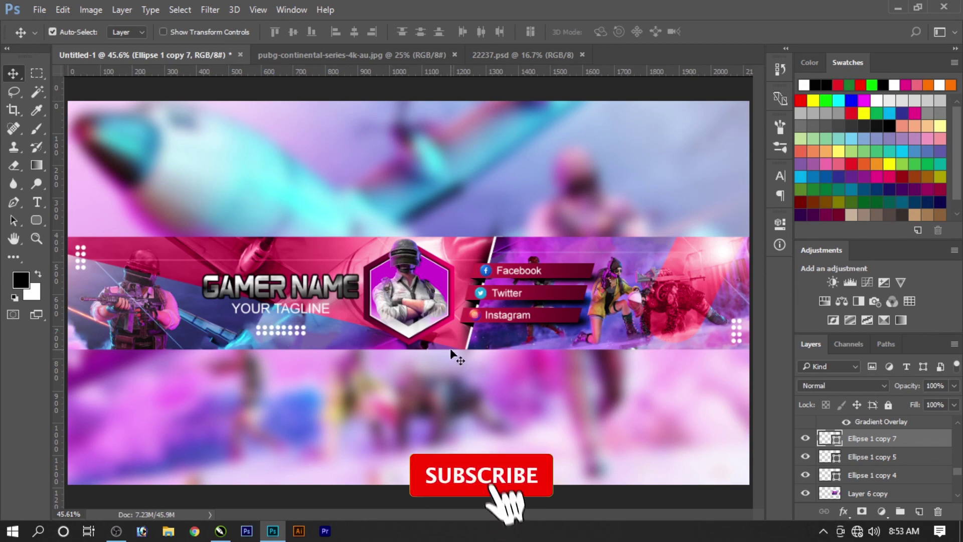
{"action": "left_click", "coordinate": [462, 417]}
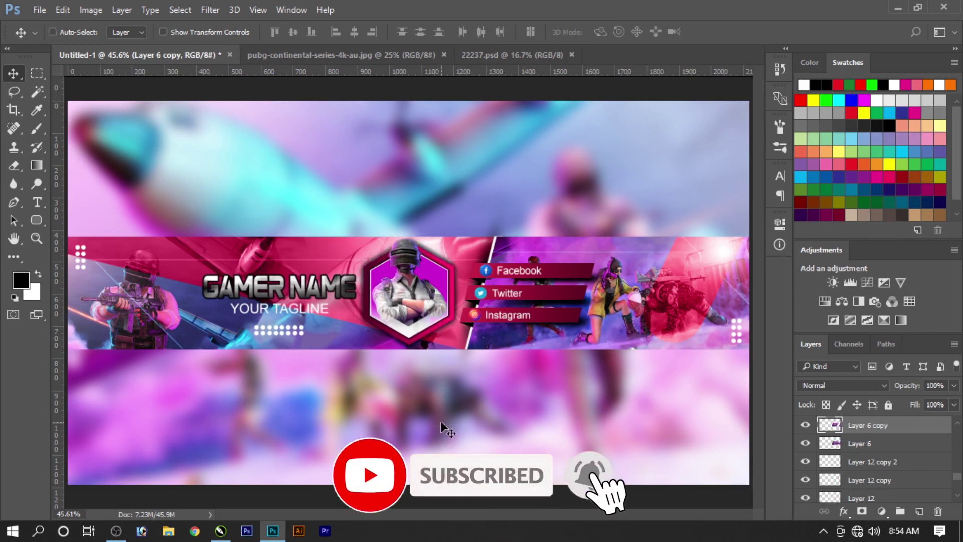